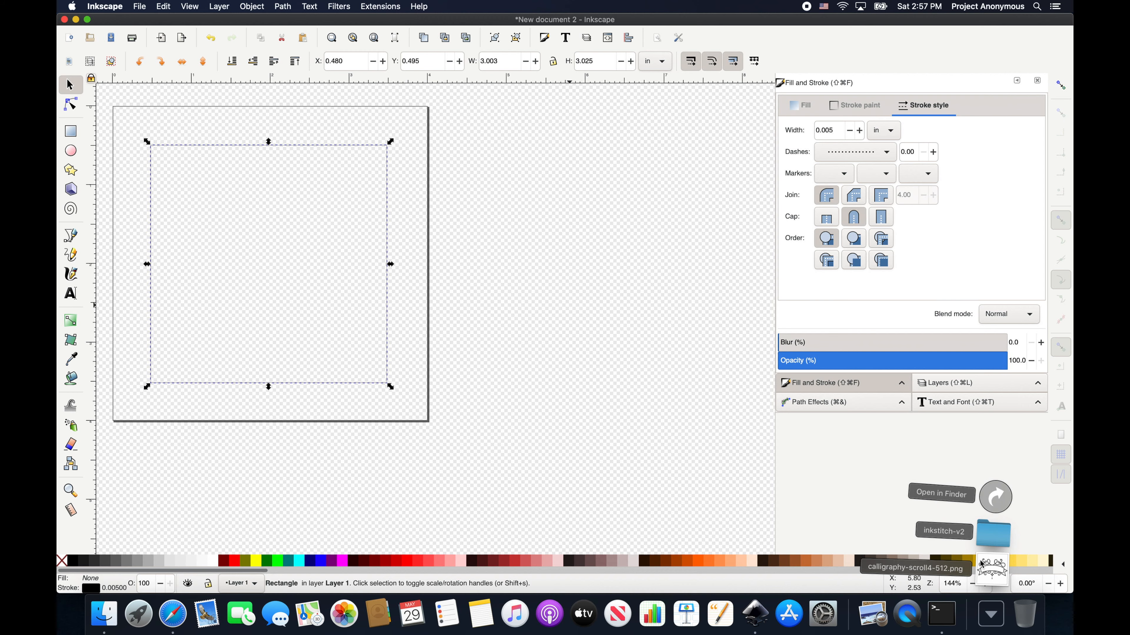
# Preview calligraphy-scroll4-512.png, and import it from Downloads as an embedded image with its DPI taken from the file
pyautogui.click(981, 565)
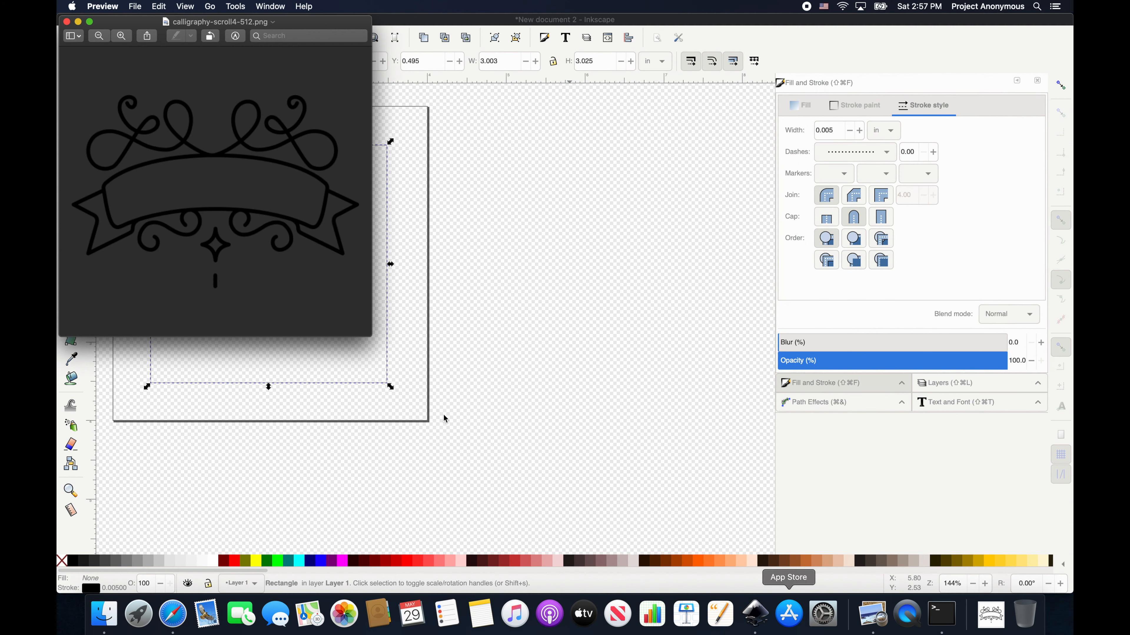
pyautogui.click(66, 22)
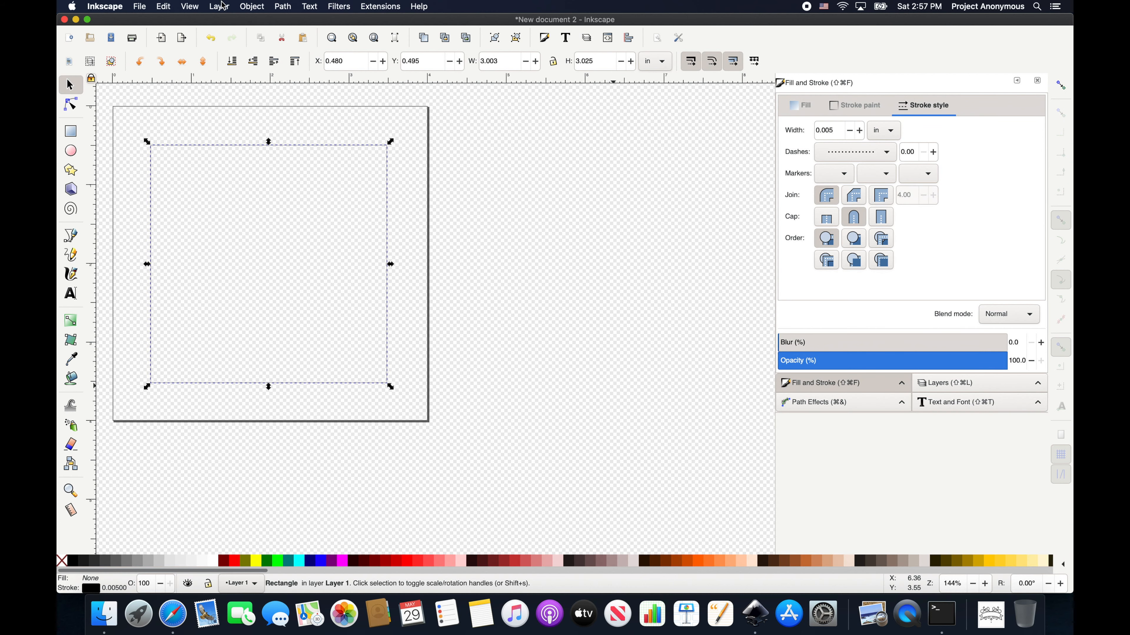
pyautogui.click(136, 6)
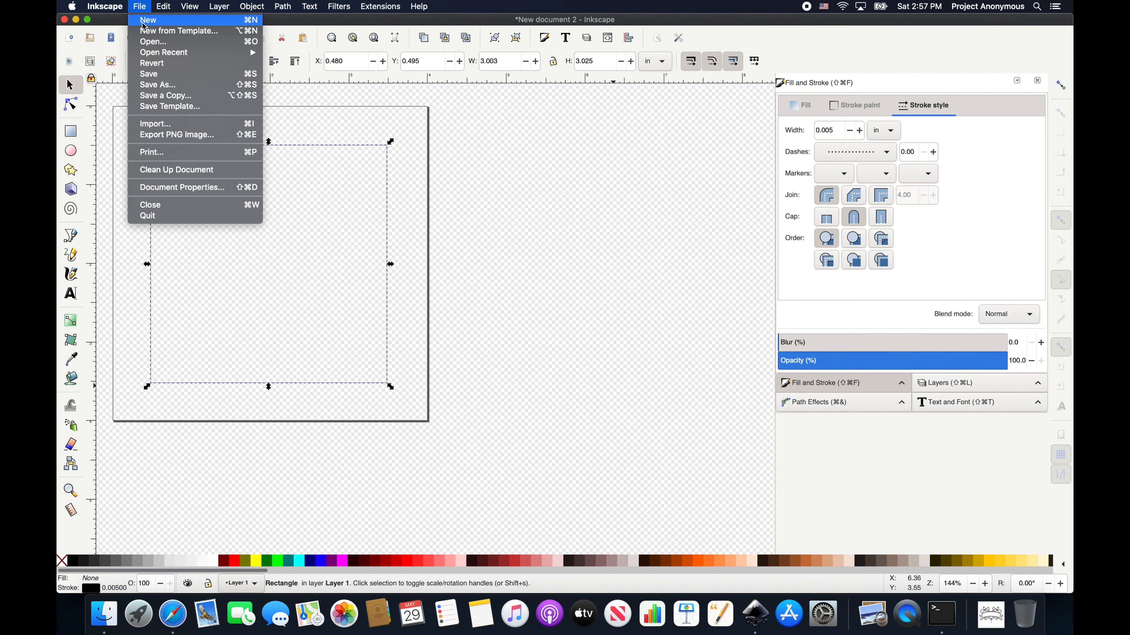
pyautogui.click(156, 124)
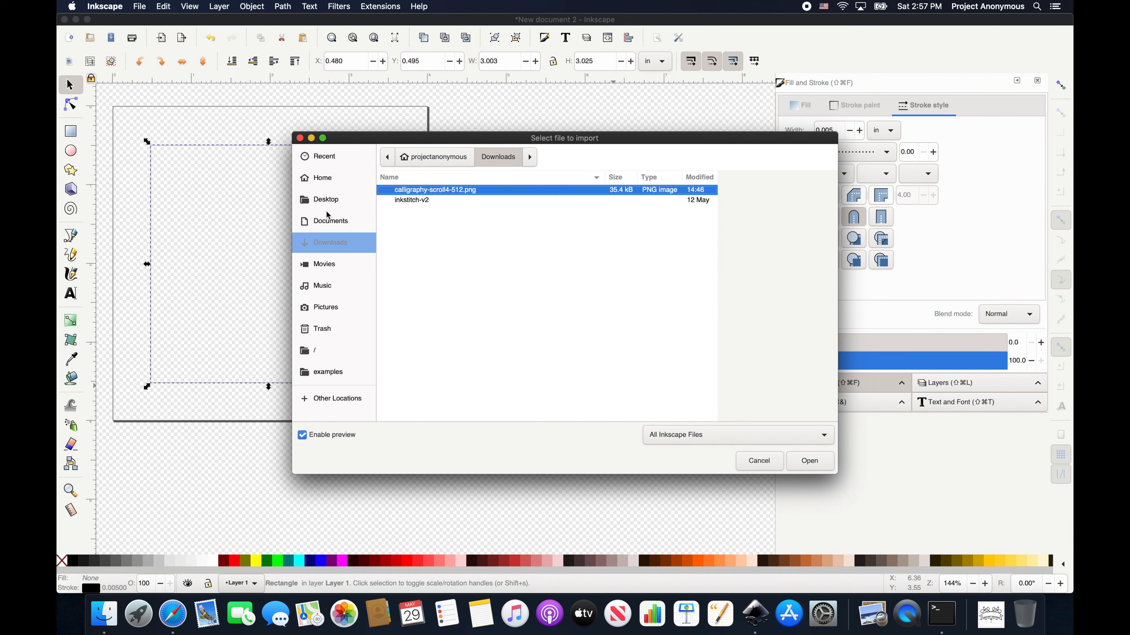
pyautogui.click(335, 246)
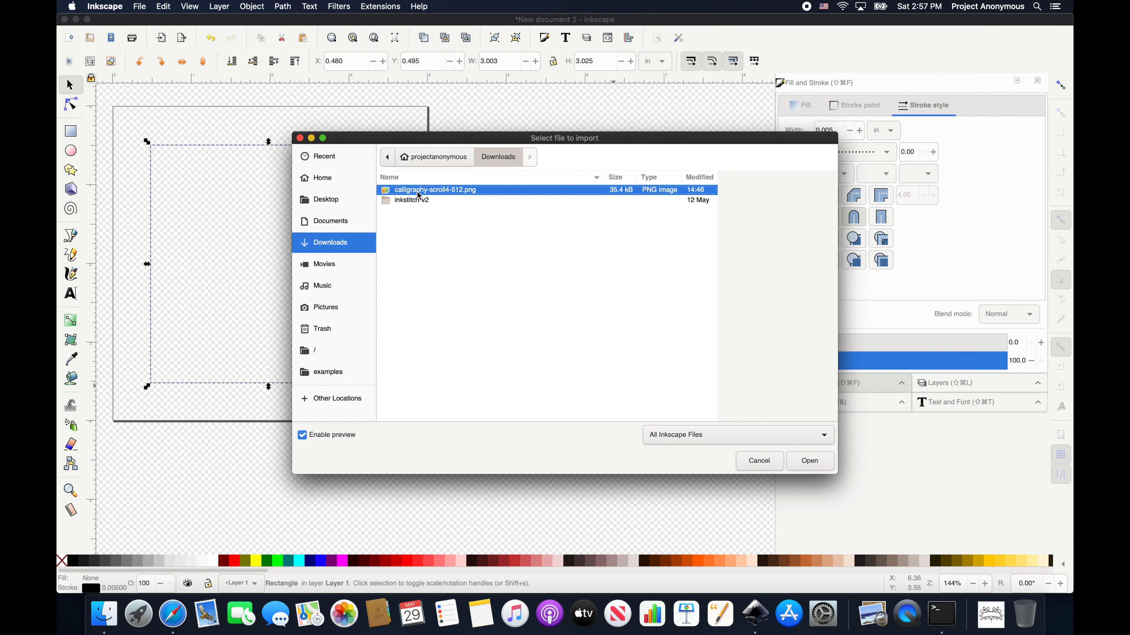
pyautogui.click(817, 464)
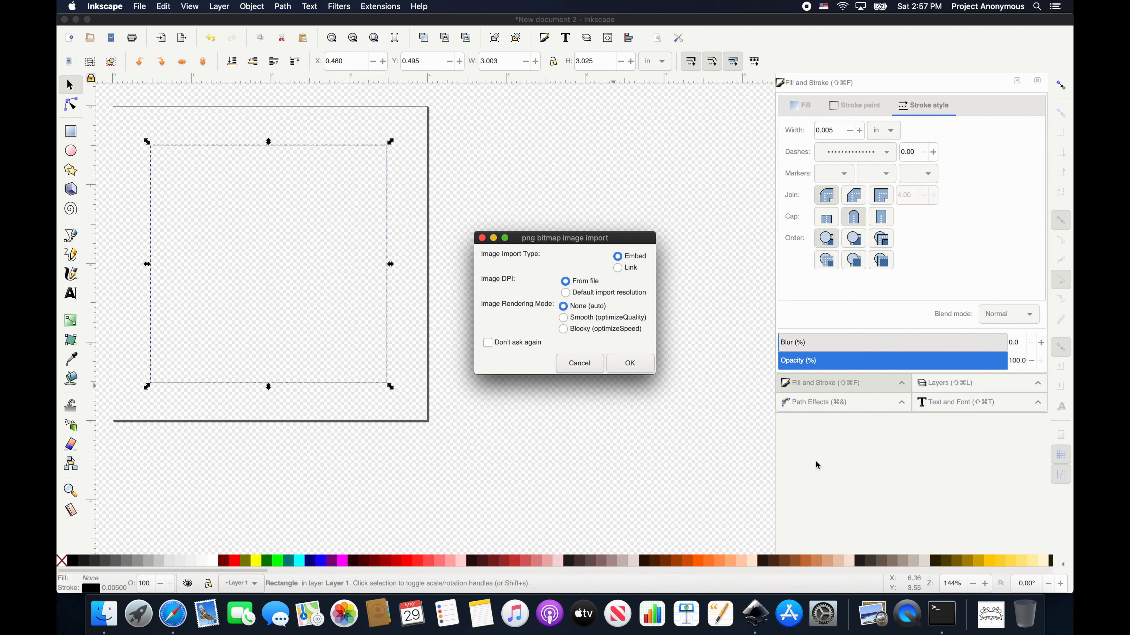
pyautogui.click(647, 367)
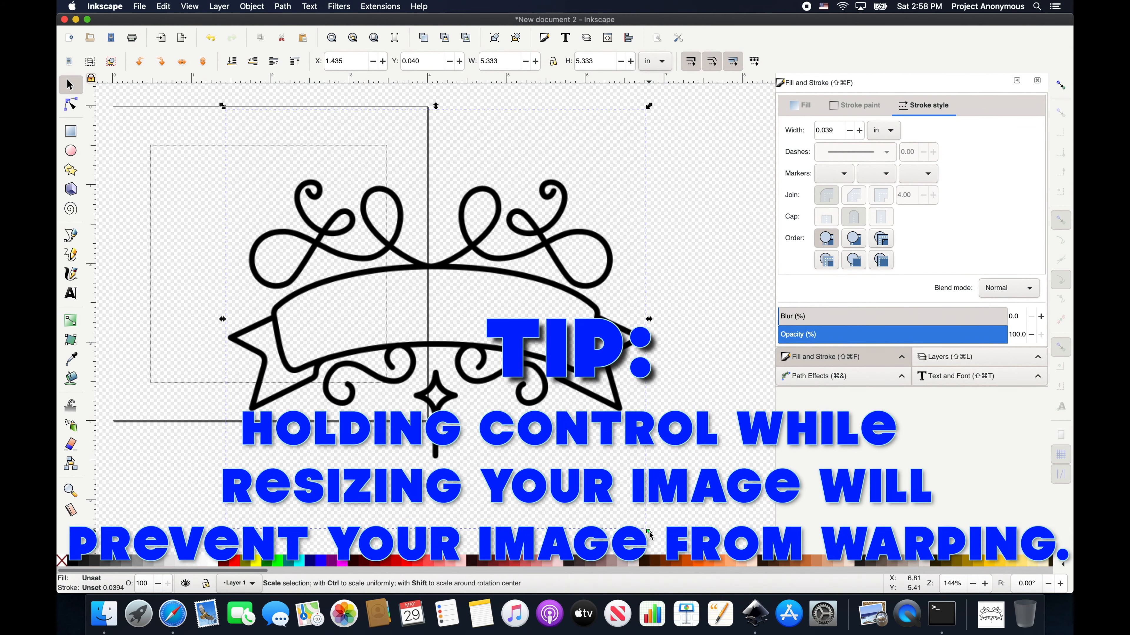
# Scale the imported banner image proportionally to about 2.56 in square and position it inside the upper part of the rectangle
pyautogui.press('ctrl')
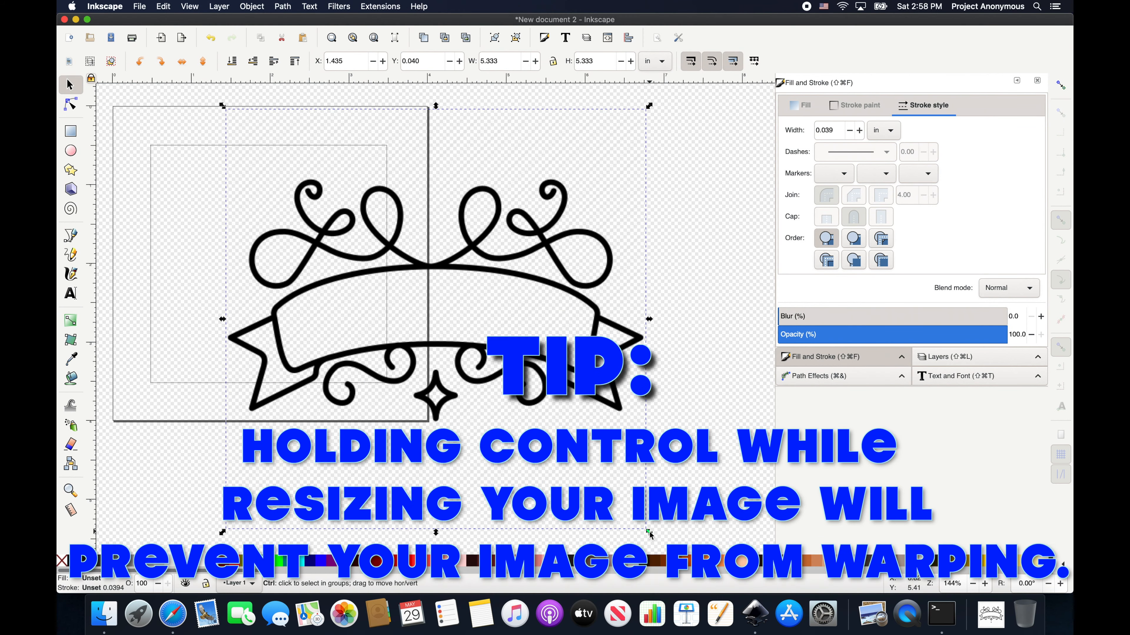
pyautogui.moveTo(649, 532); pyautogui.dragTo(642, 525)
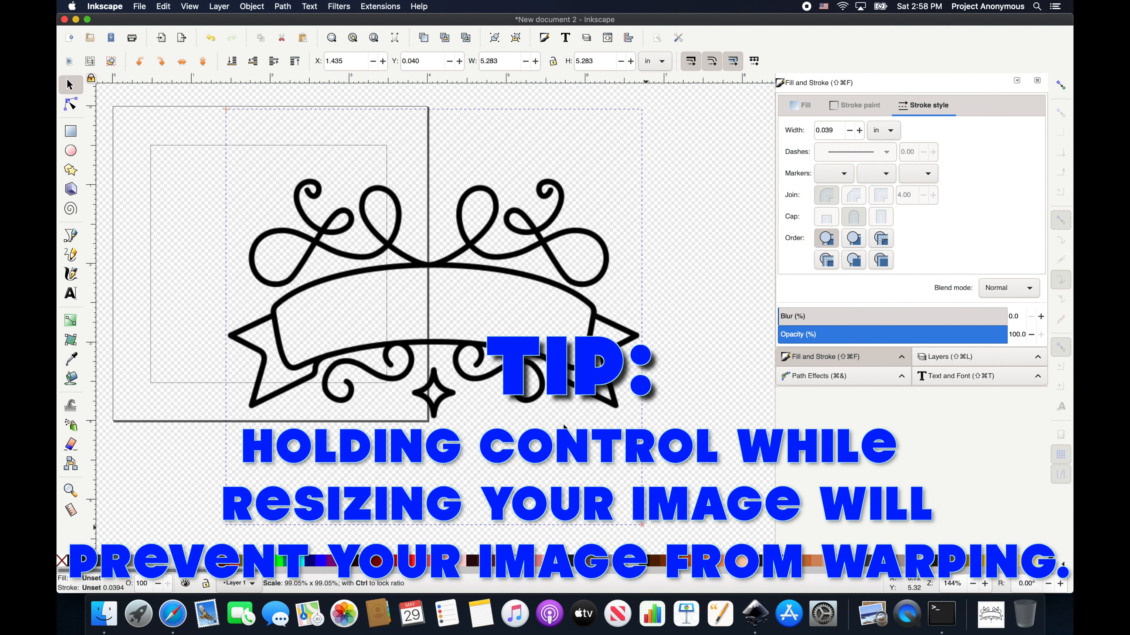
pyautogui.moveTo(564, 427); pyautogui.dragTo(480, 305)
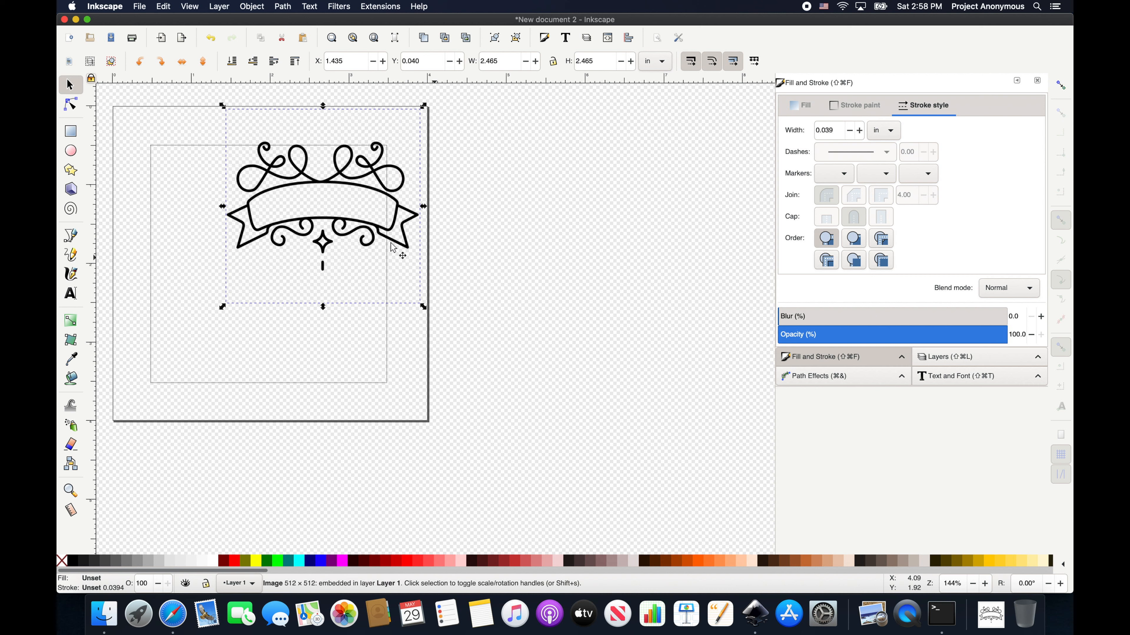
pyautogui.moveTo(348, 245); pyautogui.dragTo(318, 260)
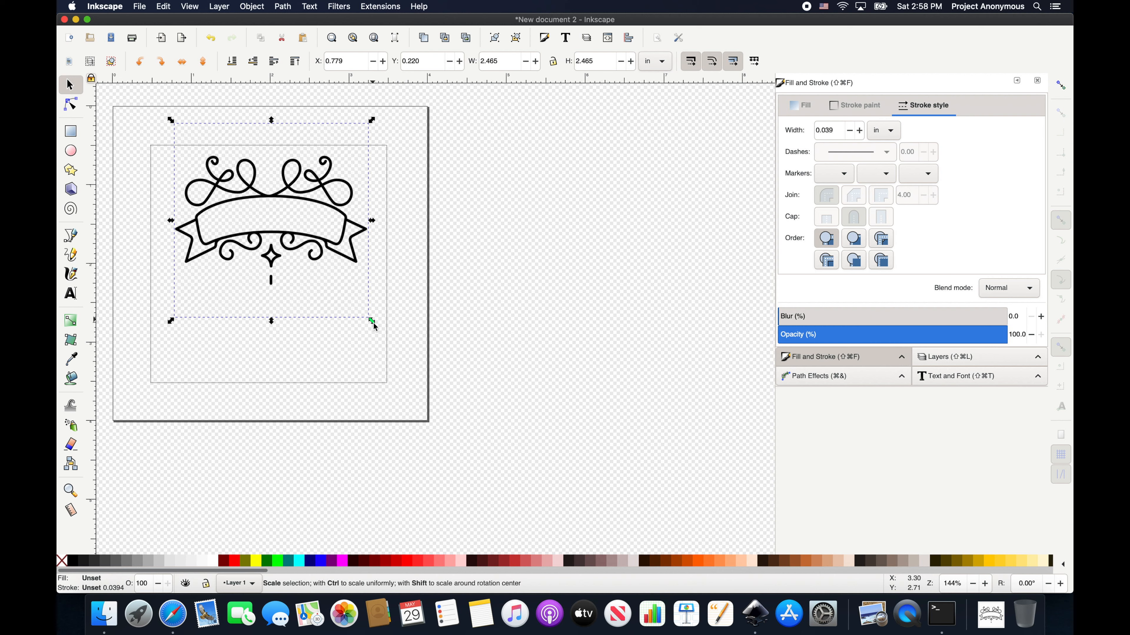
pyautogui.press('ctrl')
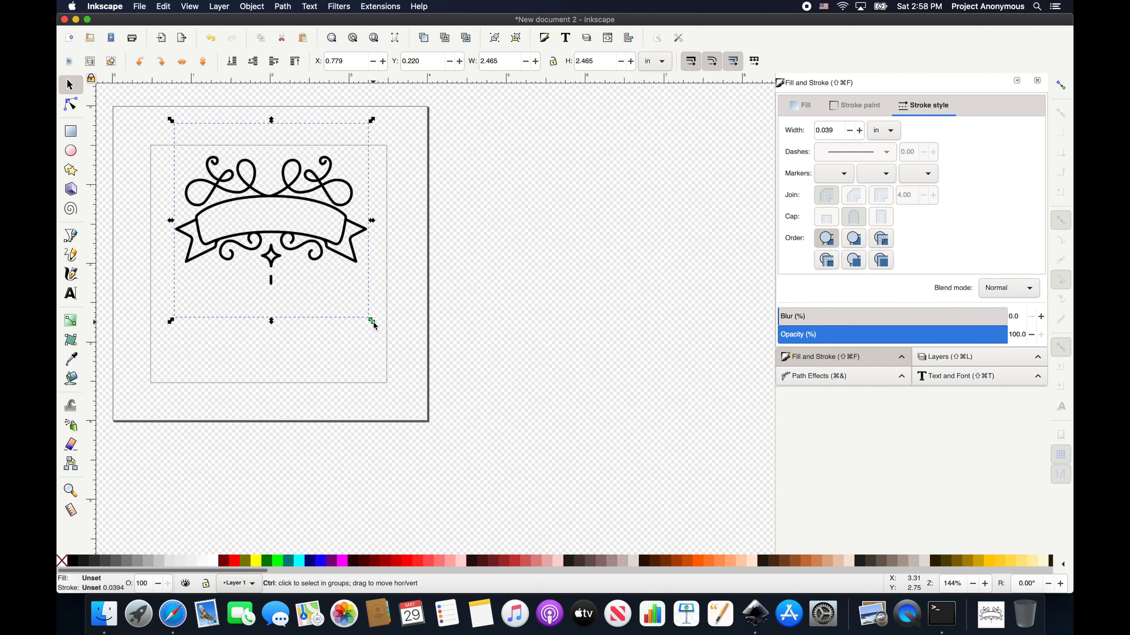
pyautogui.keyDown('ctrl'); pyautogui.moveTo(375, 326); pyautogui.dragTo(381, 330); pyautogui.keyUp('ctrl')
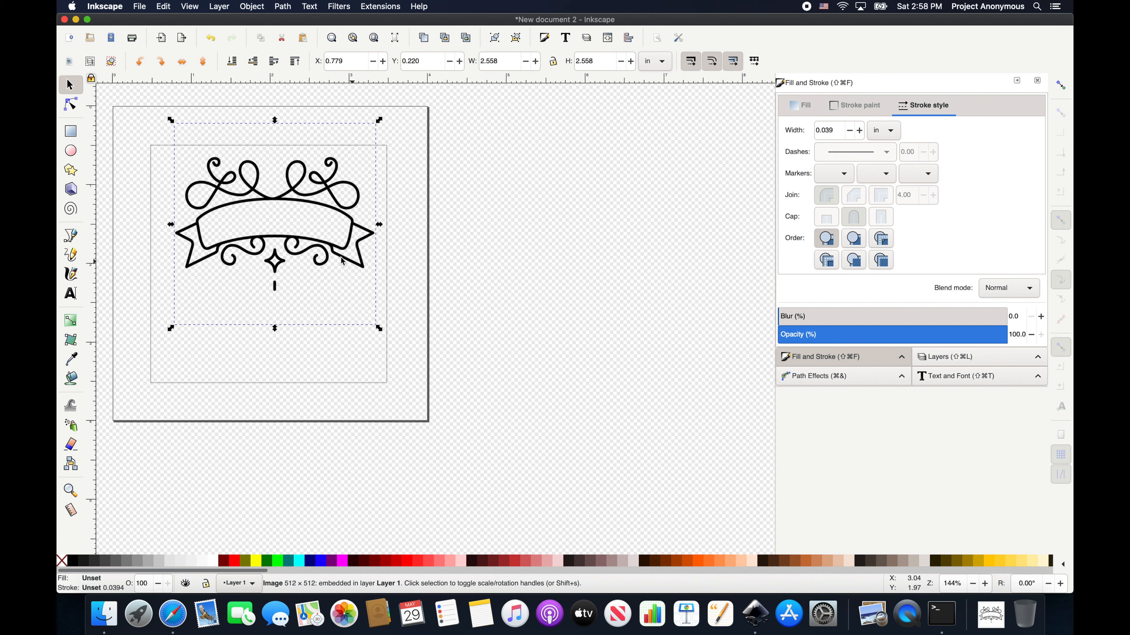
pyautogui.moveTo(343, 261); pyautogui.dragTo(336, 260)
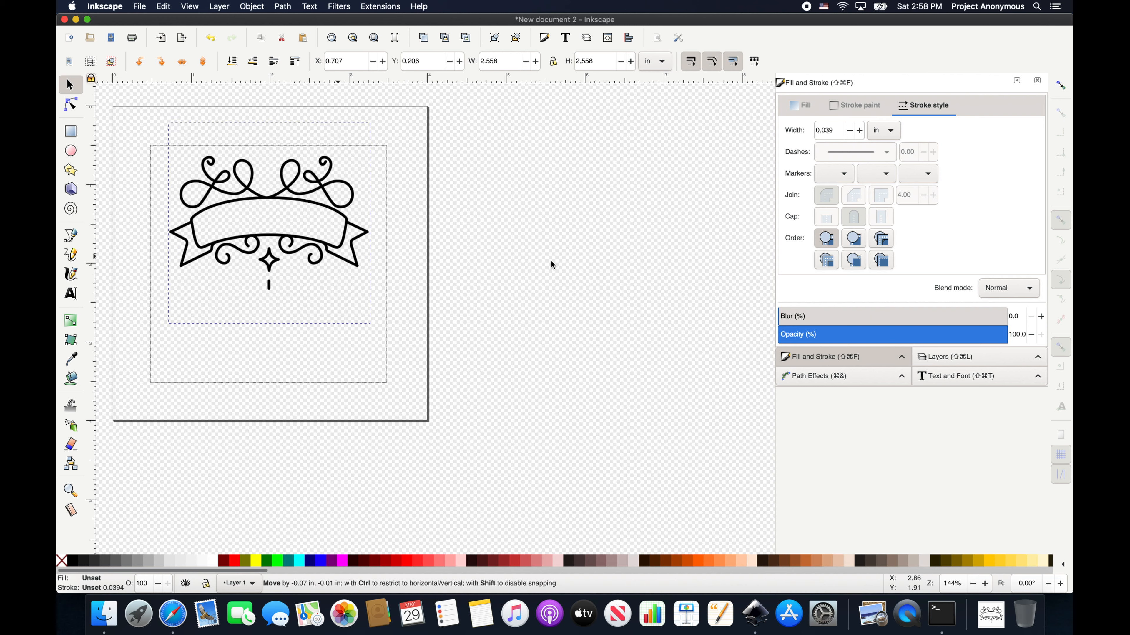
# Move the banner image off the page, beside its right edge at about X 4.64 in, Y -0.14 in, and examine its line work
pyautogui.moveTo(551, 261); pyautogui.dragTo(642, 235)
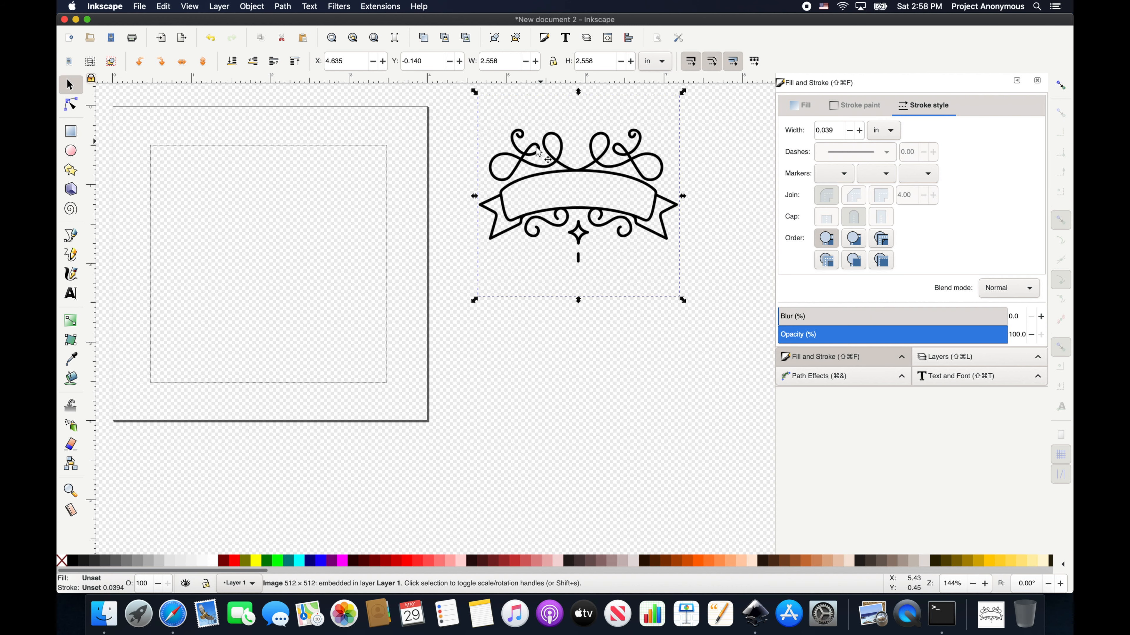
pyautogui.scroll(3, 538, 152)
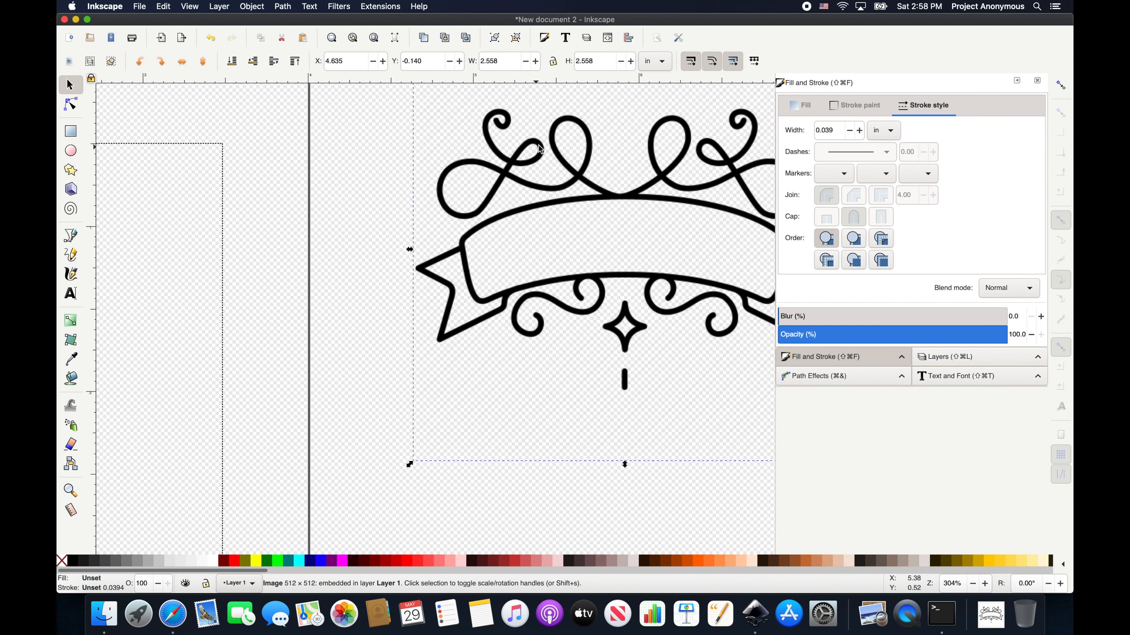
pyautogui.scroll(2, 540, 149)
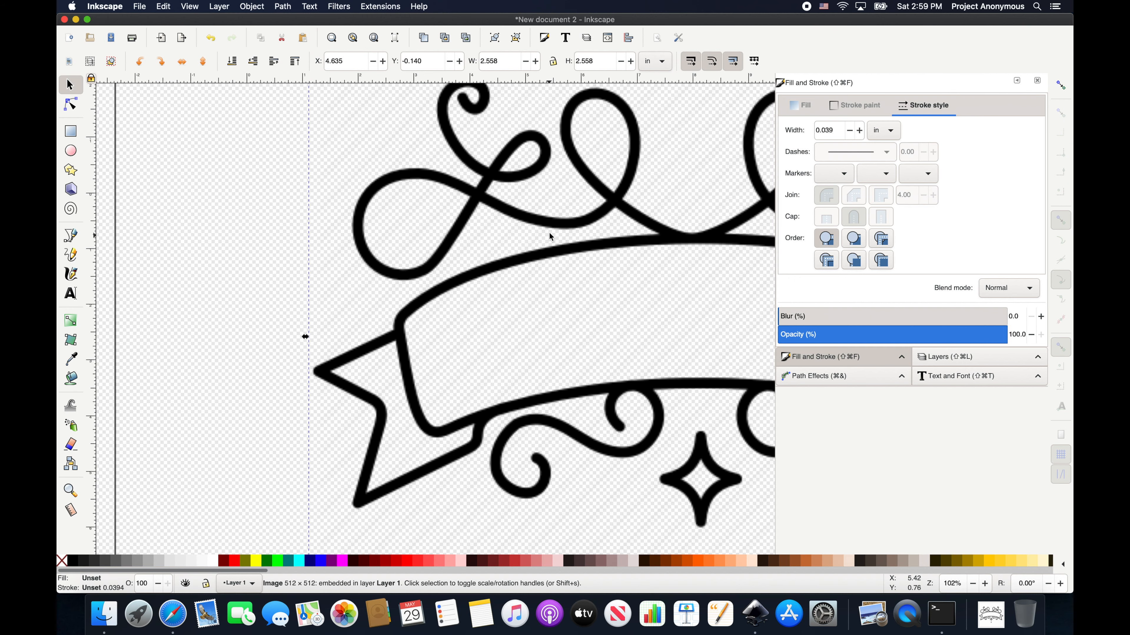
pyautogui.scroll(-6, 549, 234)
pyautogui.scroll(-1, 560, 241)
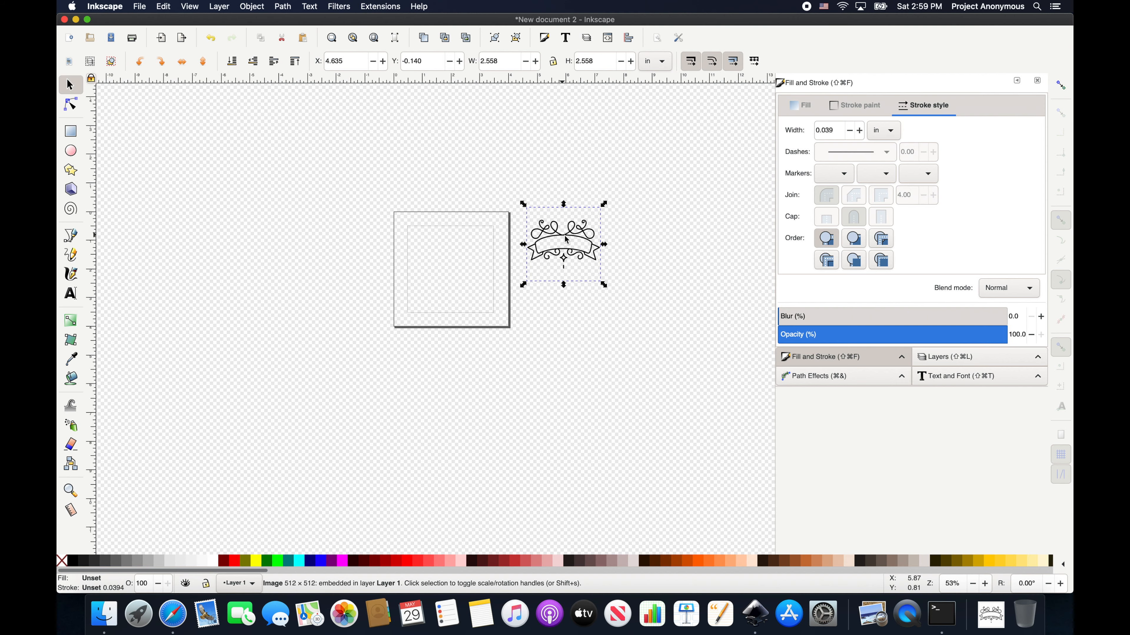
pyautogui.scroll(3, 564, 240)
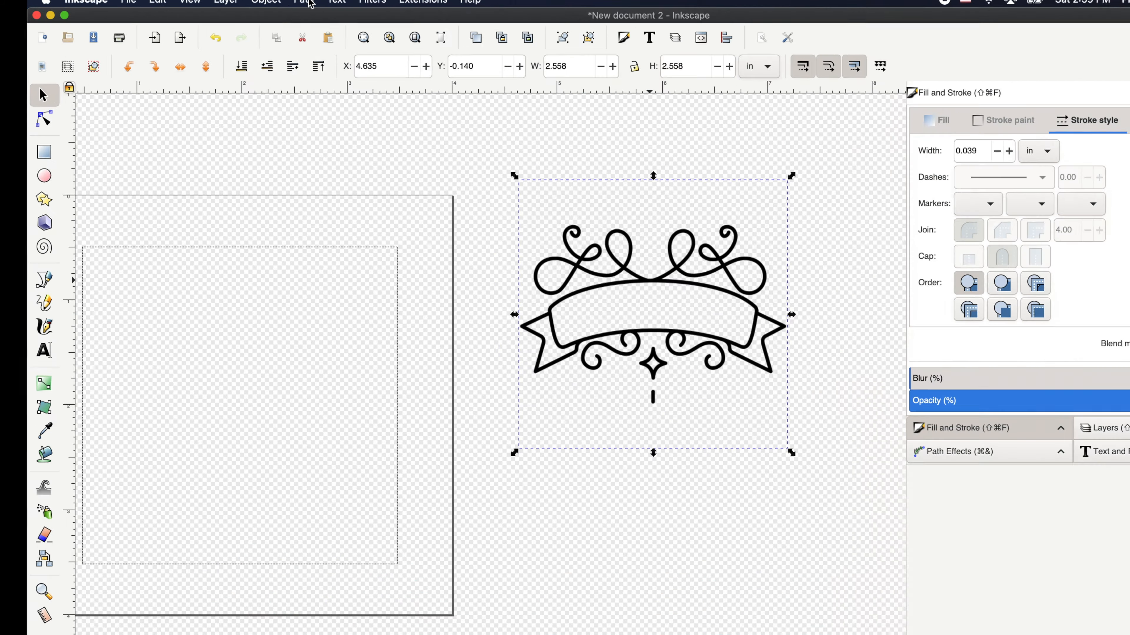
# Trace the banner bitmap as a single scan with Centerline tracing (autotrace), refreshing the preview before applying
pyautogui.click(283, 6)
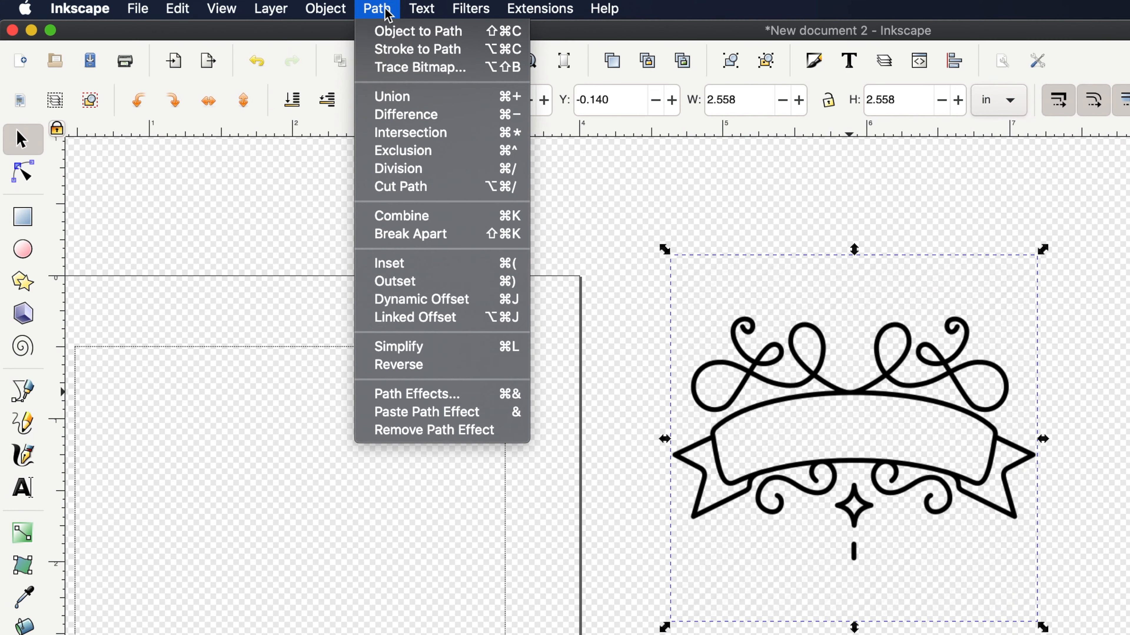
pyautogui.click(409, 68)
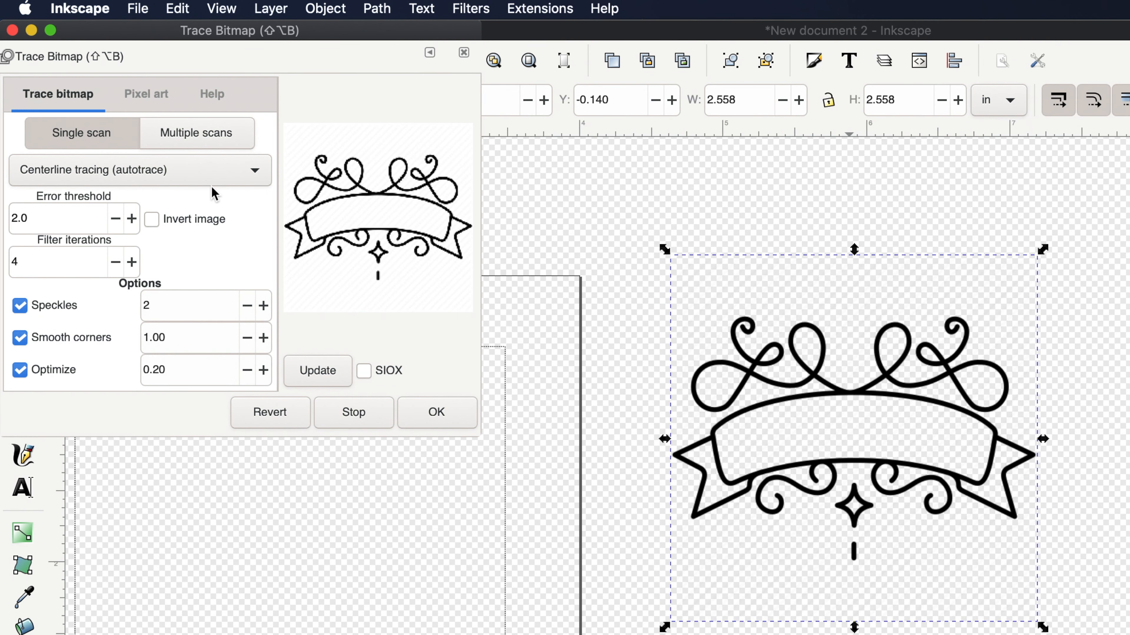
pyautogui.click(217, 173)
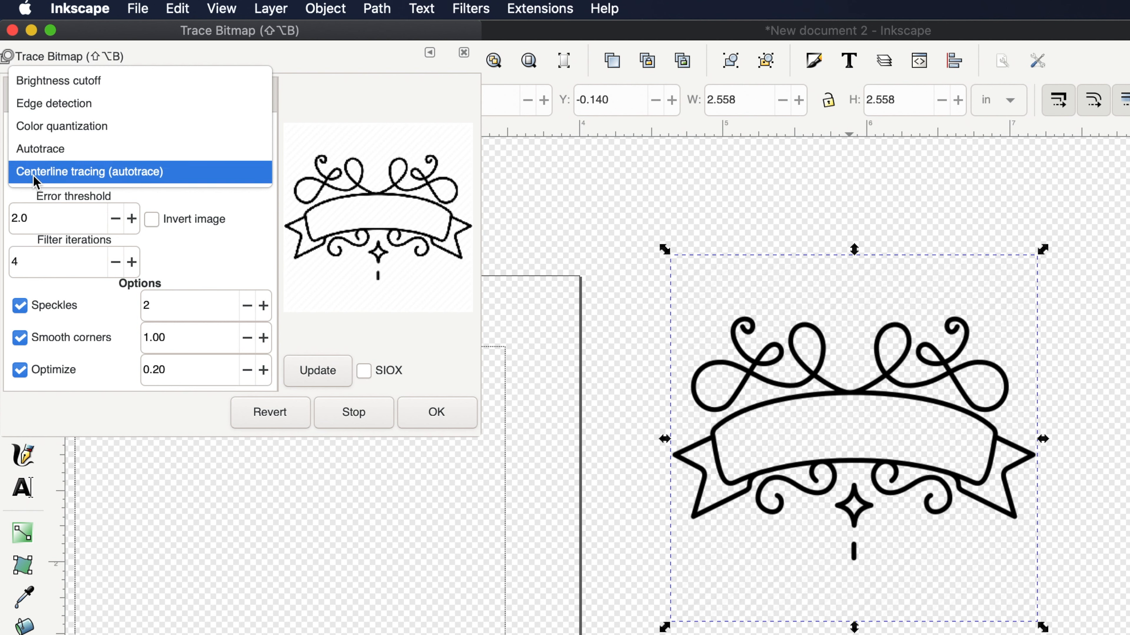
pyautogui.click(142, 180)
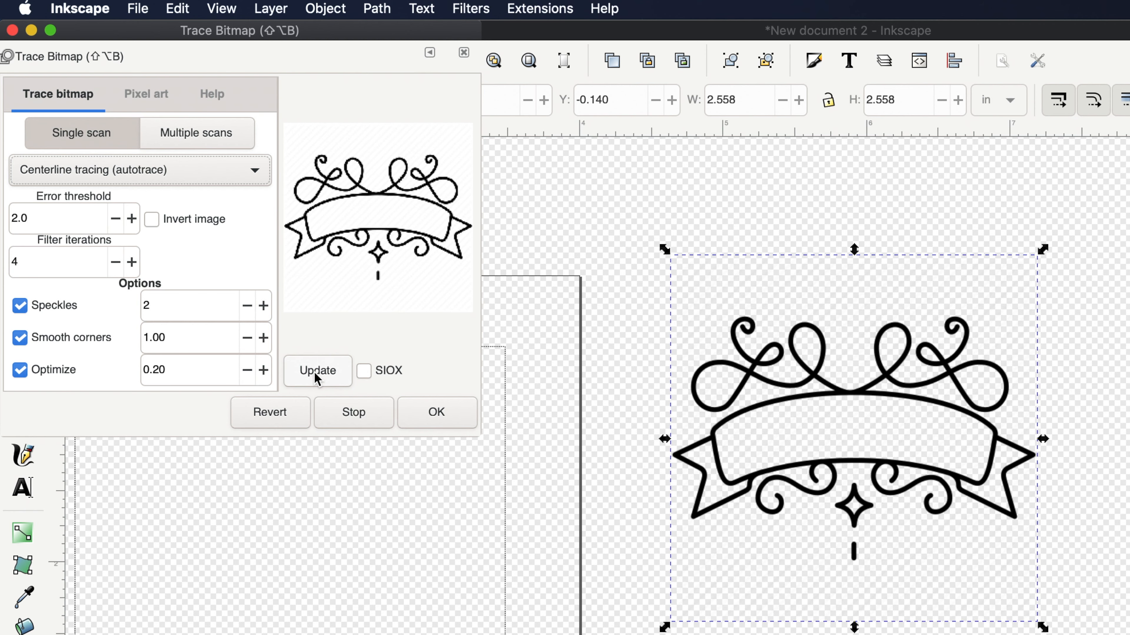
pyautogui.click(317, 379)
pyautogui.click(454, 421)
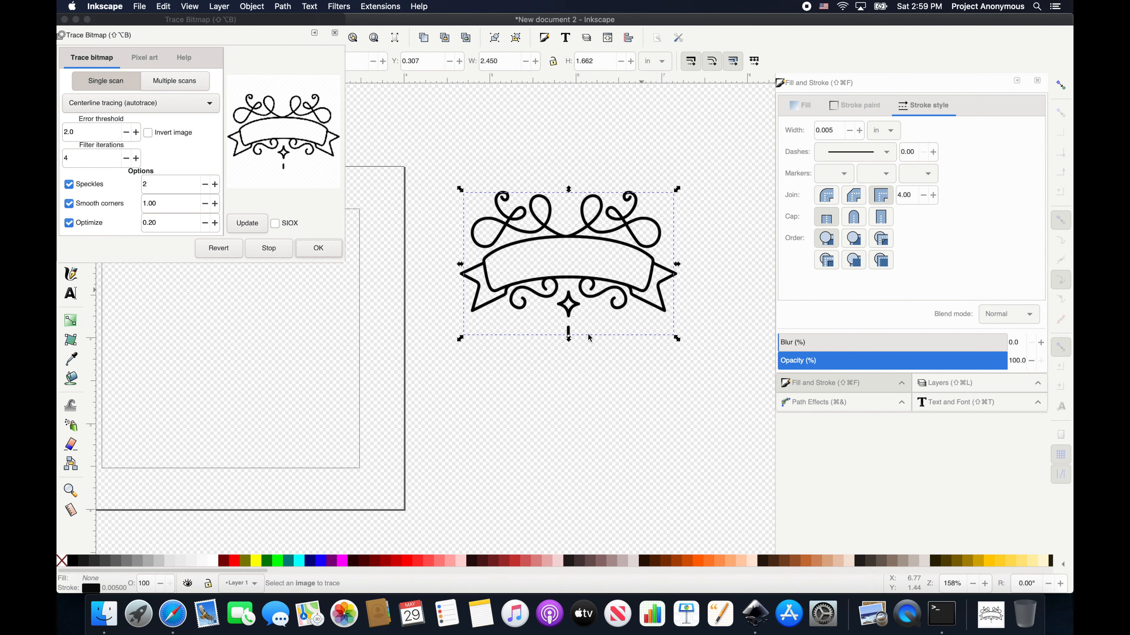
# Move the traced outline off the original image into the rectangle on the page, and close Trace Bitmap
pyautogui.click(568, 339)
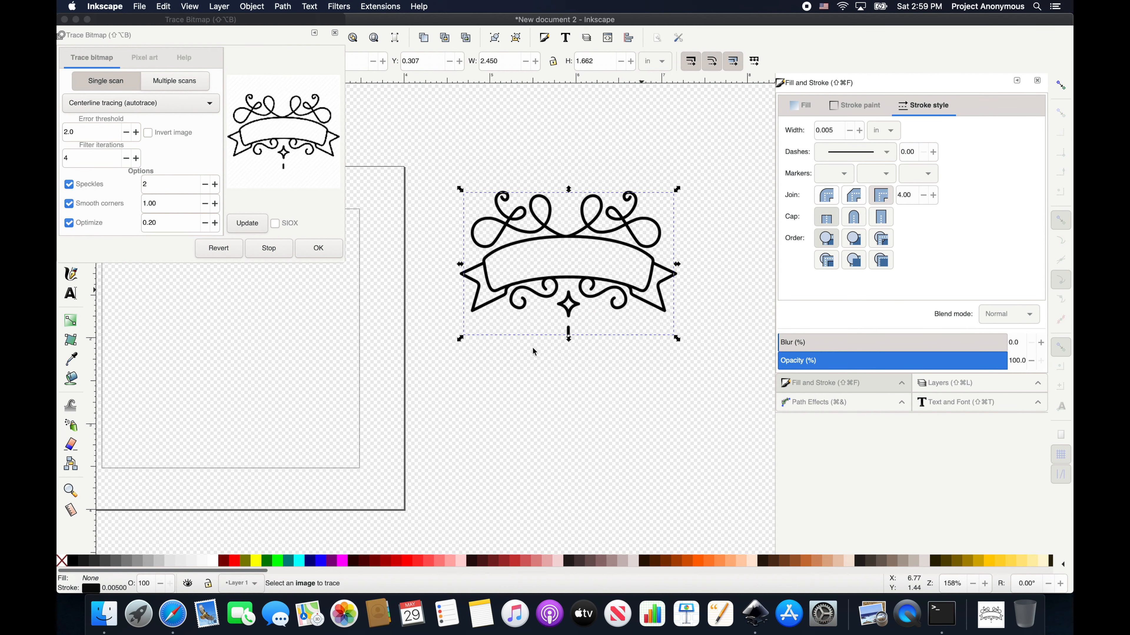
pyautogui.moveTo(532, 347)
pyautogui.mouseDown()
pyautogui.moveTo(480, 368)
pyautogui.moveTo(395, 364)
pyautogui.moveTo(280, 400)
pyautogui.moveTo(201, 392)
pyautogui.moveTo(245, 401)
pyautogui.mouseUp()
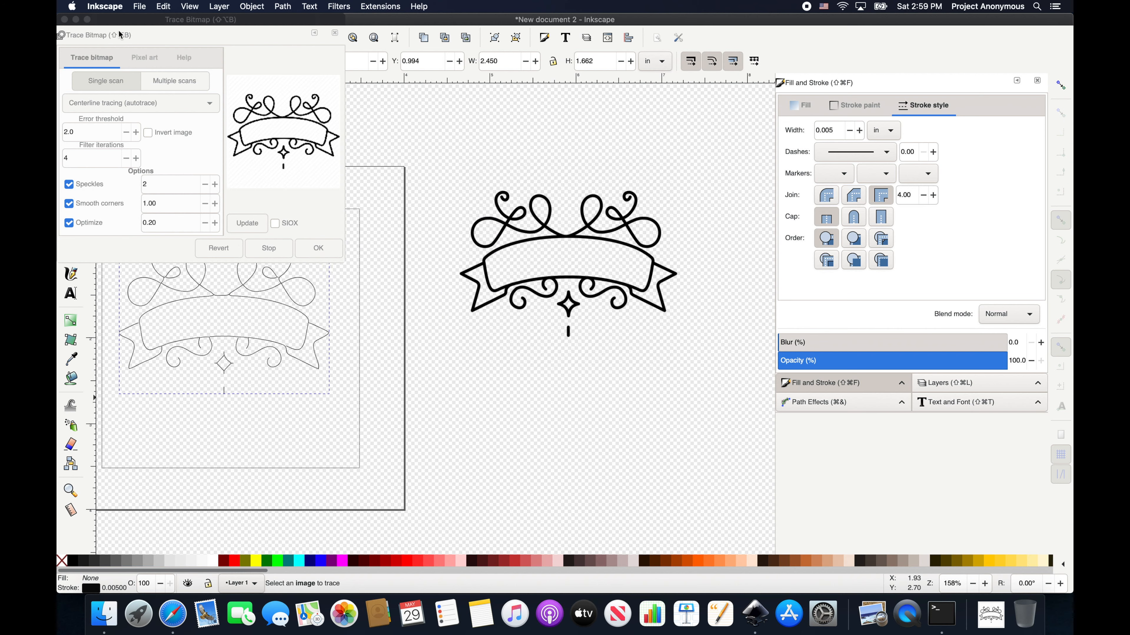
pyautogui.click(64, 19)
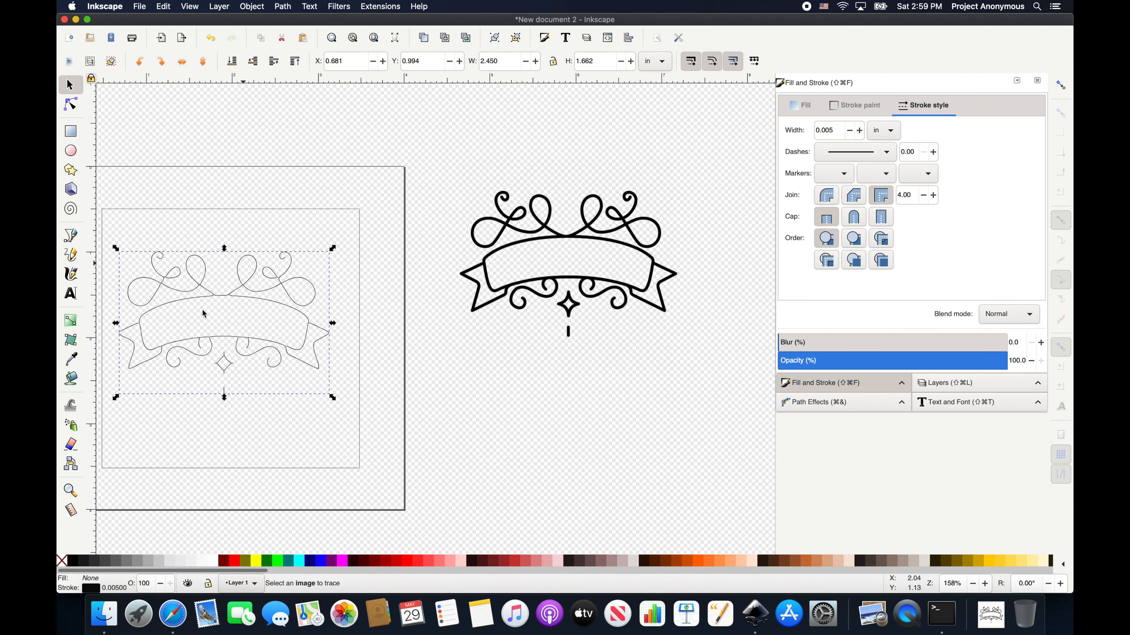
# Reposition the traced outline in the rectangle's upper part at about X 0.74 in, Y 0.72 in, and check its nodes
pyautogui.hscroll(-5, 221, 287)
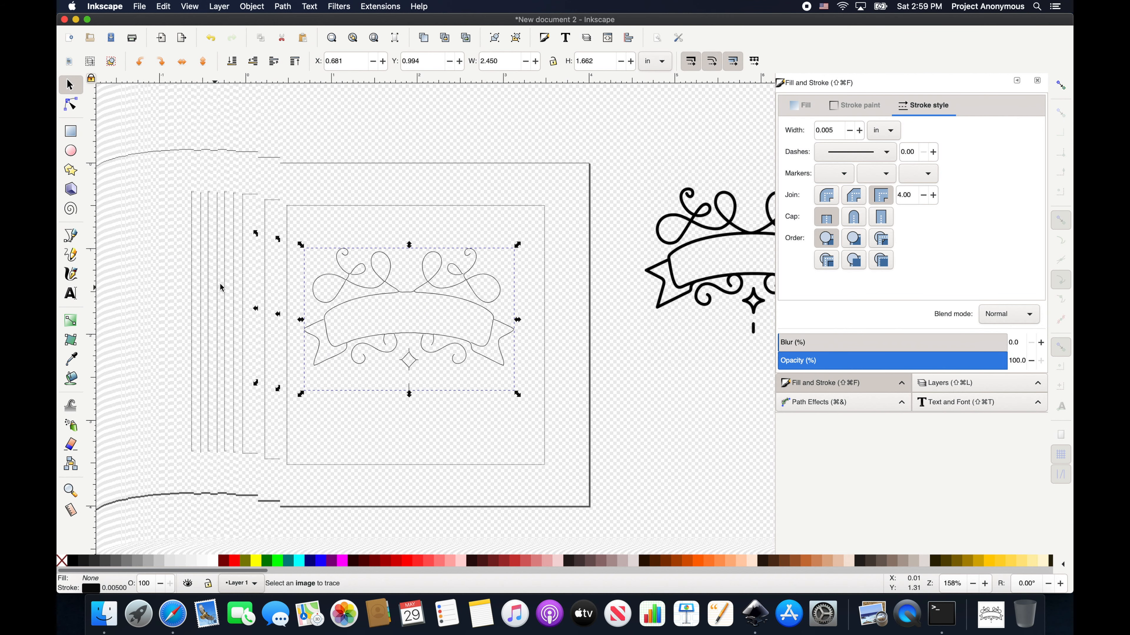
pyautogui.hscroll(-1, 400, 297)
pyautogui.scroll(-1, 409, 291)
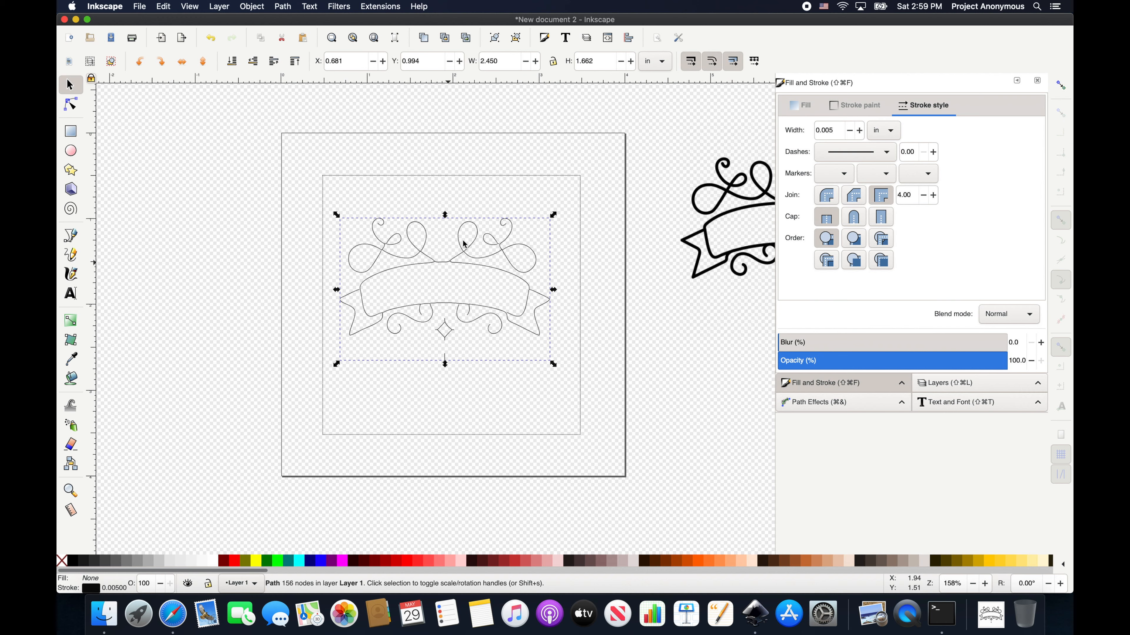
pyautogui.moveTo(464, 251)
pyautogui.mouseDown()
pyautogui.moveTo(478, 235)
pyautogui.moveTo(458, 232)
pyautogui.mouseUp()
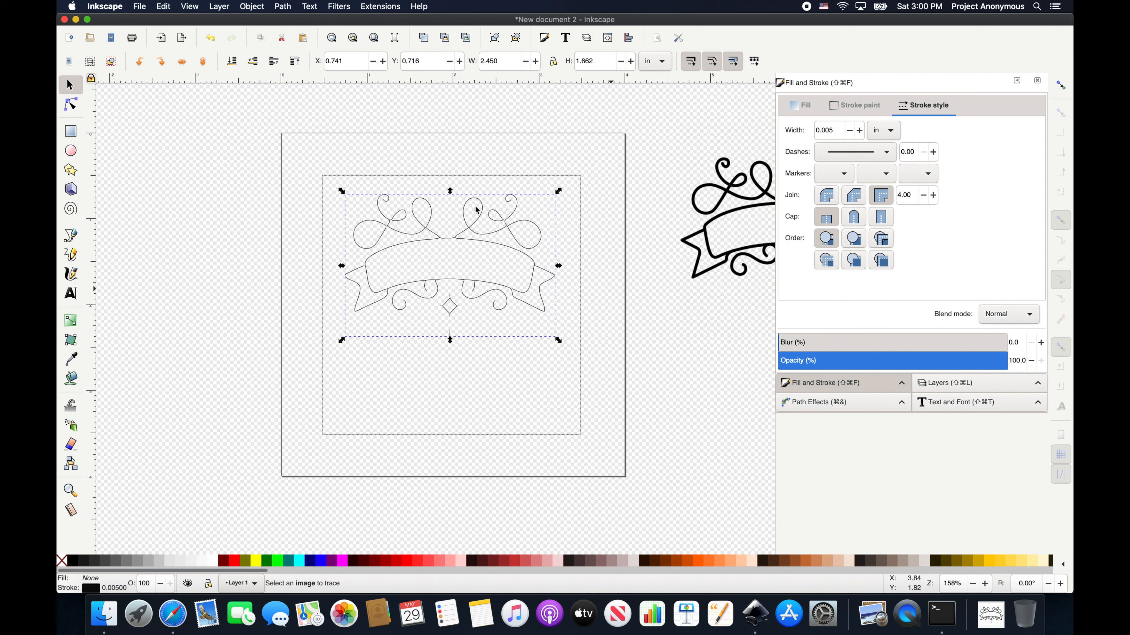
pyautogui.click(73, 106)
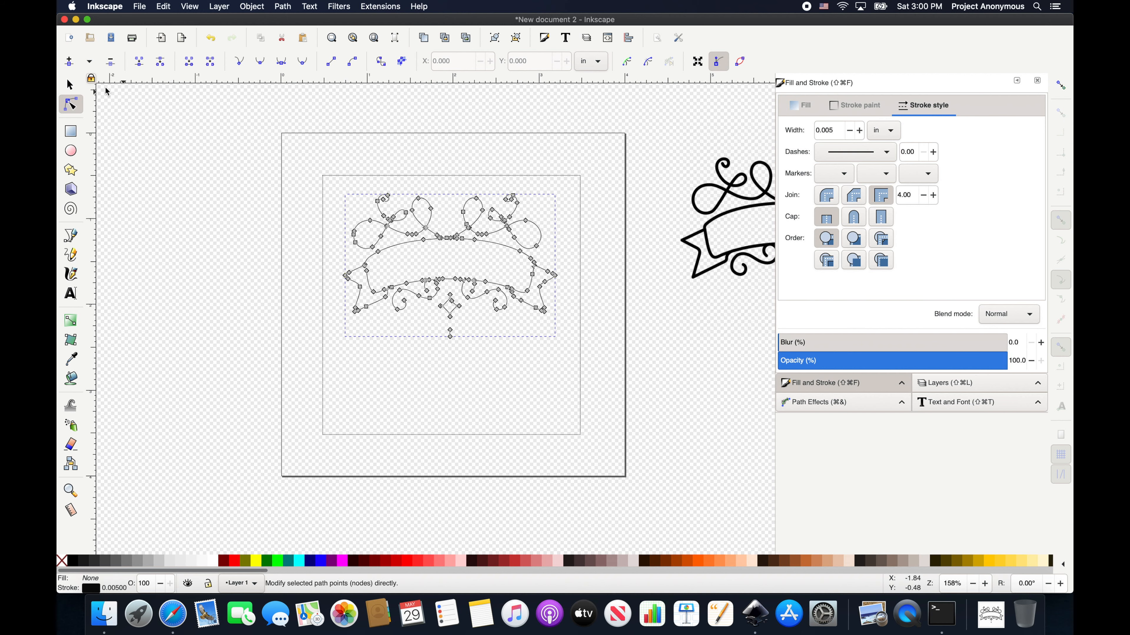
pyautogui.press('s')
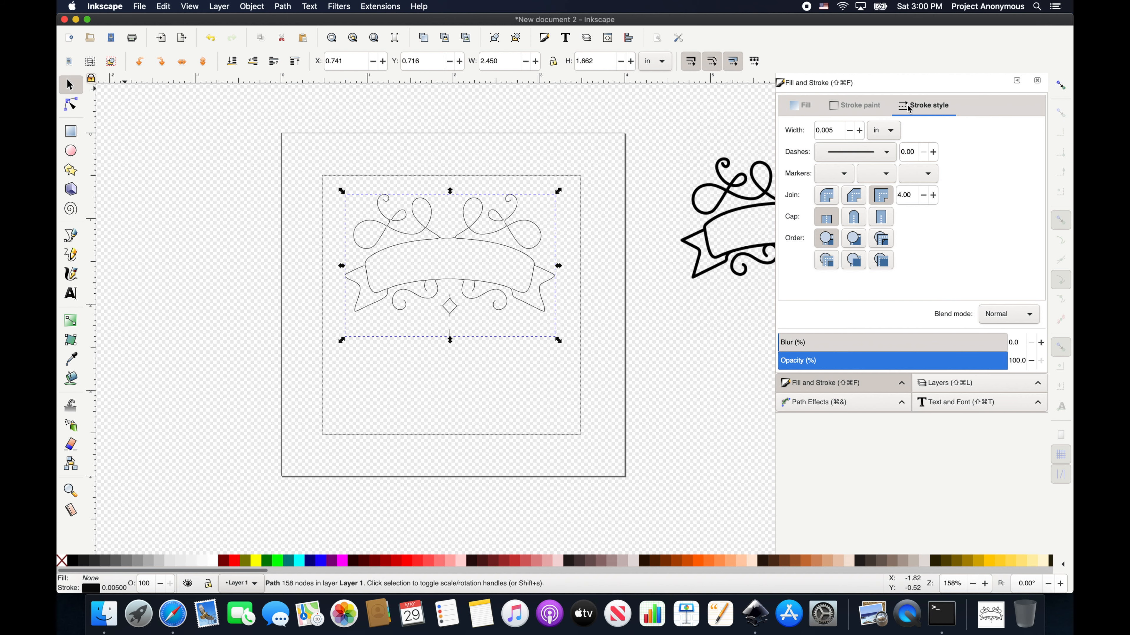
# Keep the traced outline's stroke a solid line, try a width of 0.01 in, and set it to 0.05 in
pyautogui.click(887, 155)
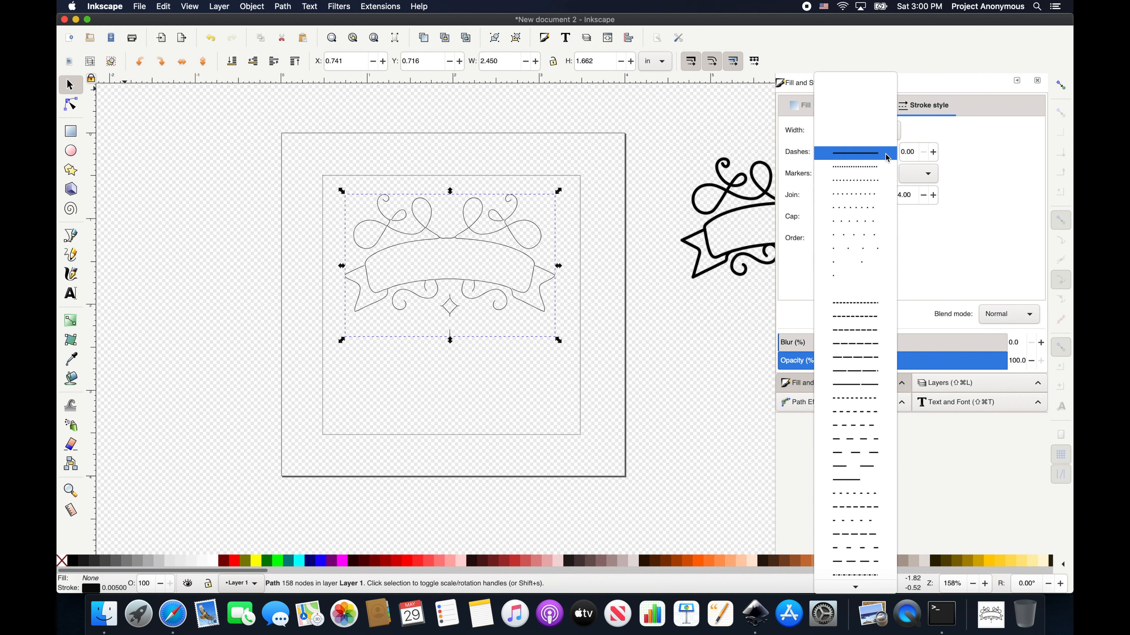
pyautogui.click(860, 157)
pyautogui.moveTo(835, 130); pyautogui.dragTo(828, 130)
pyautogui.write('1')
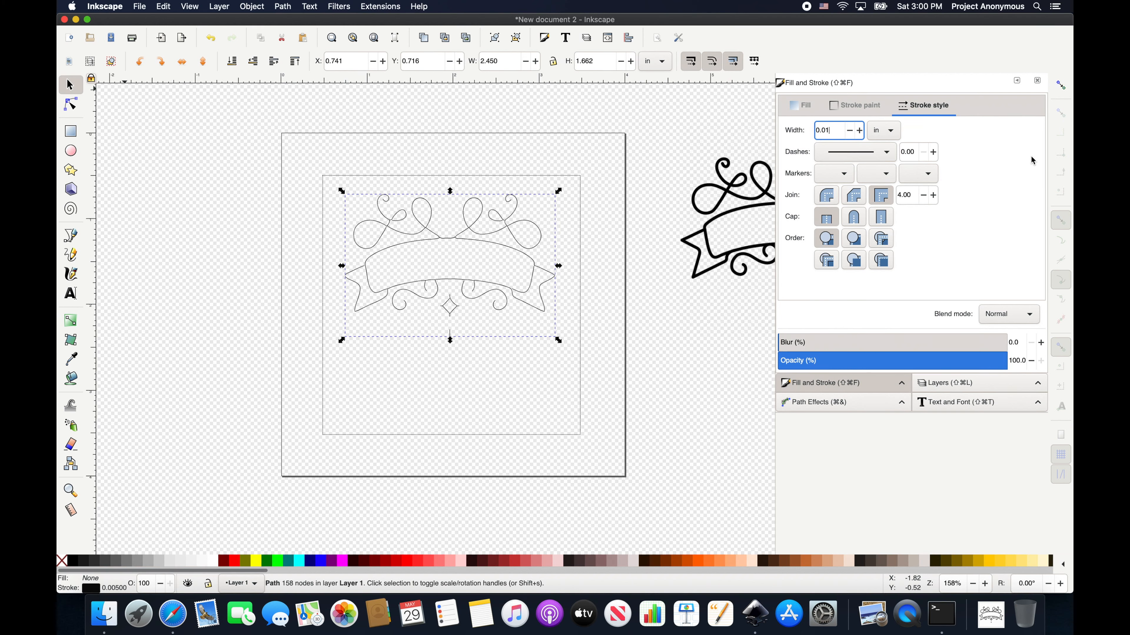
pyautogui.press('Return')
pyautogui.write('50')
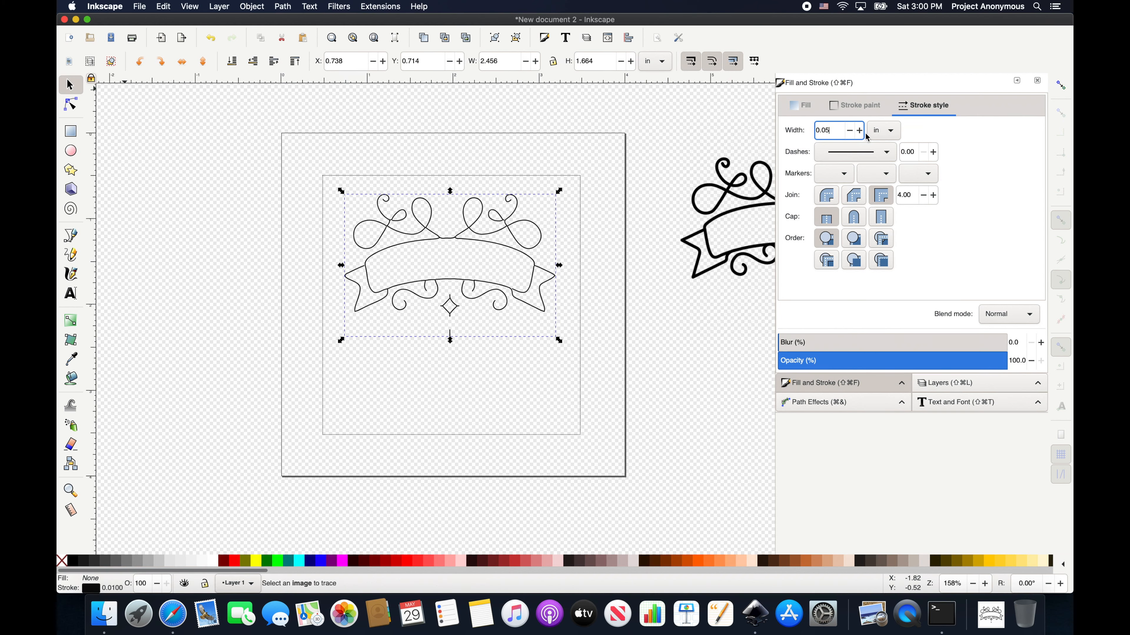
pyautogui.press('Return')
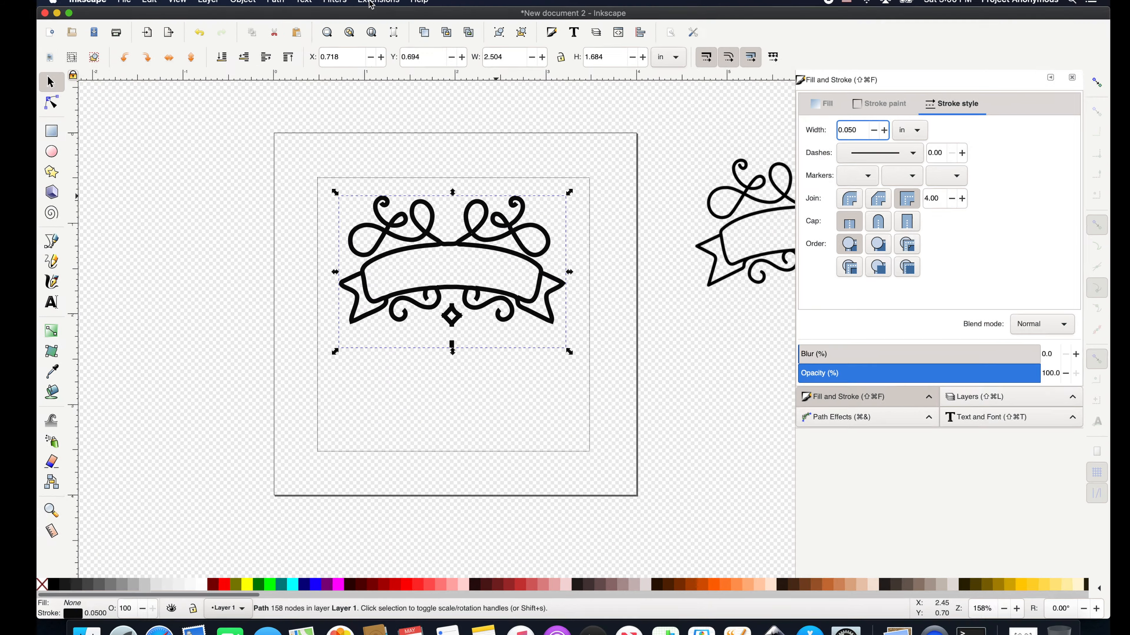
# Open Ink/Stitch Params for the traced banner path to preview its stitching
pyautogui.click(381, 6)
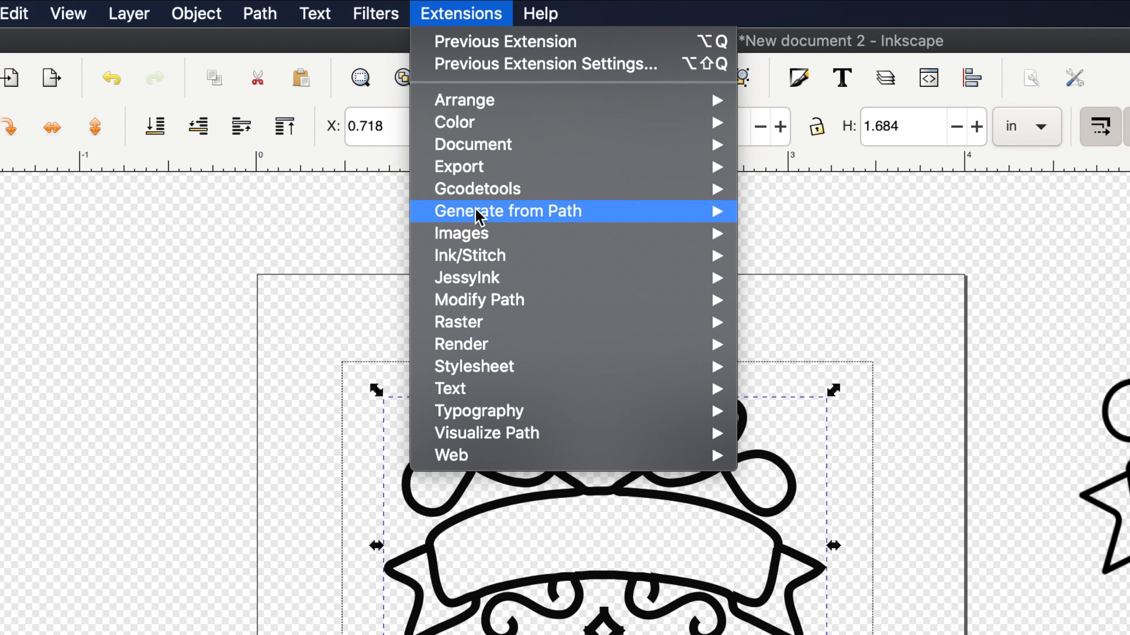
pyautogui.moveTo(505, 263)
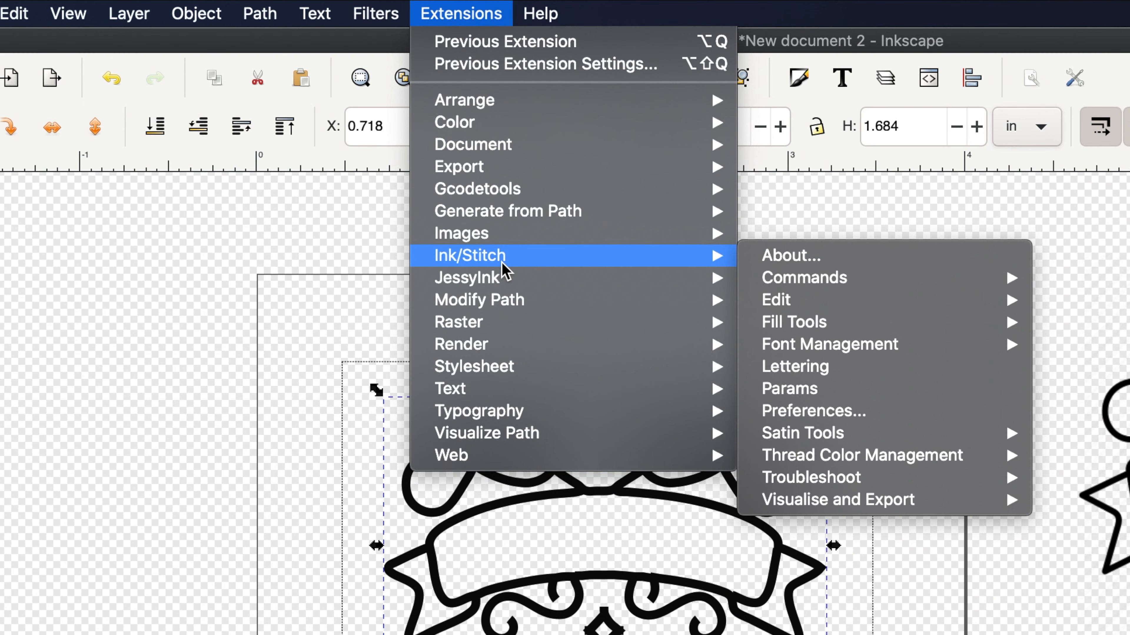
pyautogui.click(790, 390)
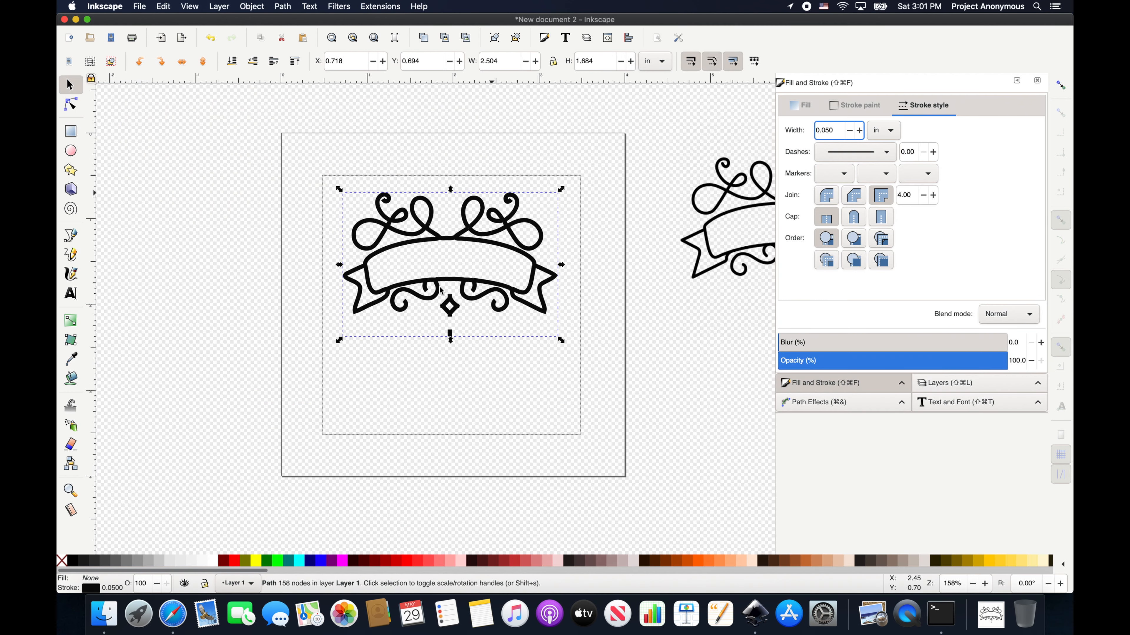
# Reselect the traced banner path and examine its nodes, including the diamond and the short dash beneath it
pyautogui.click(484, 267)
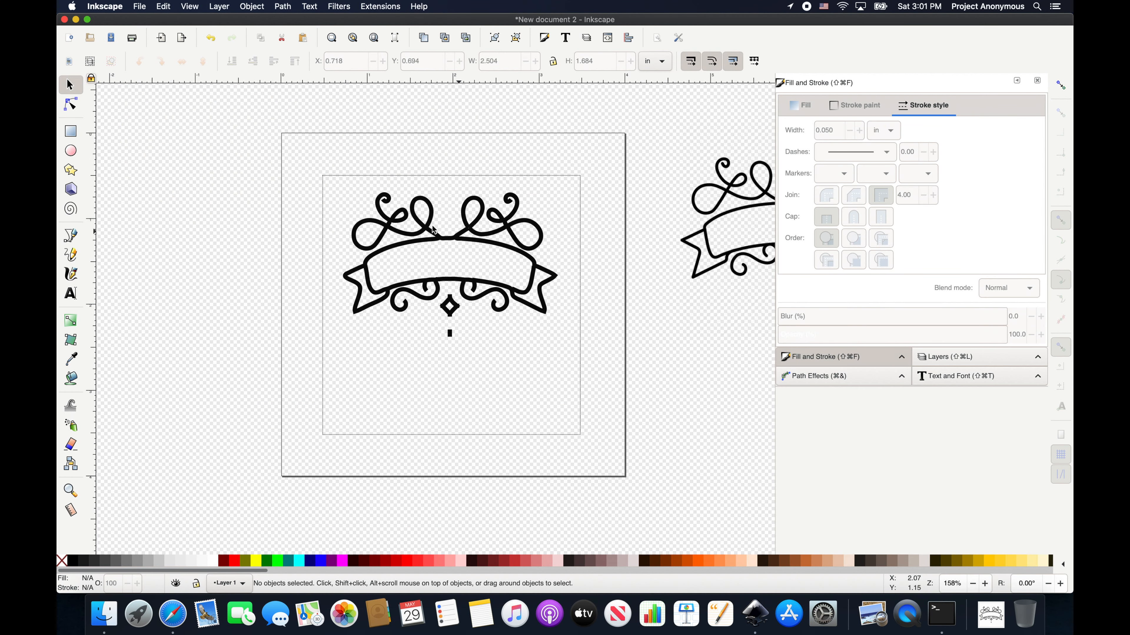
pyautogui.click(422, 242)
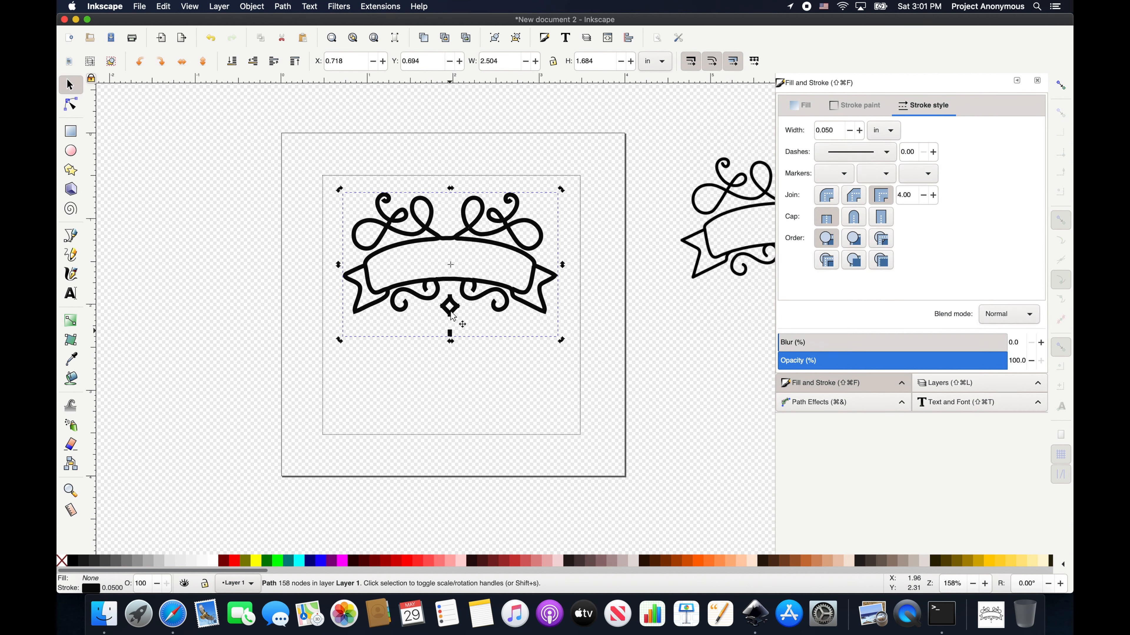
pyautogui.click(451, 313)
pyautogui.doubleClick(451, 314)
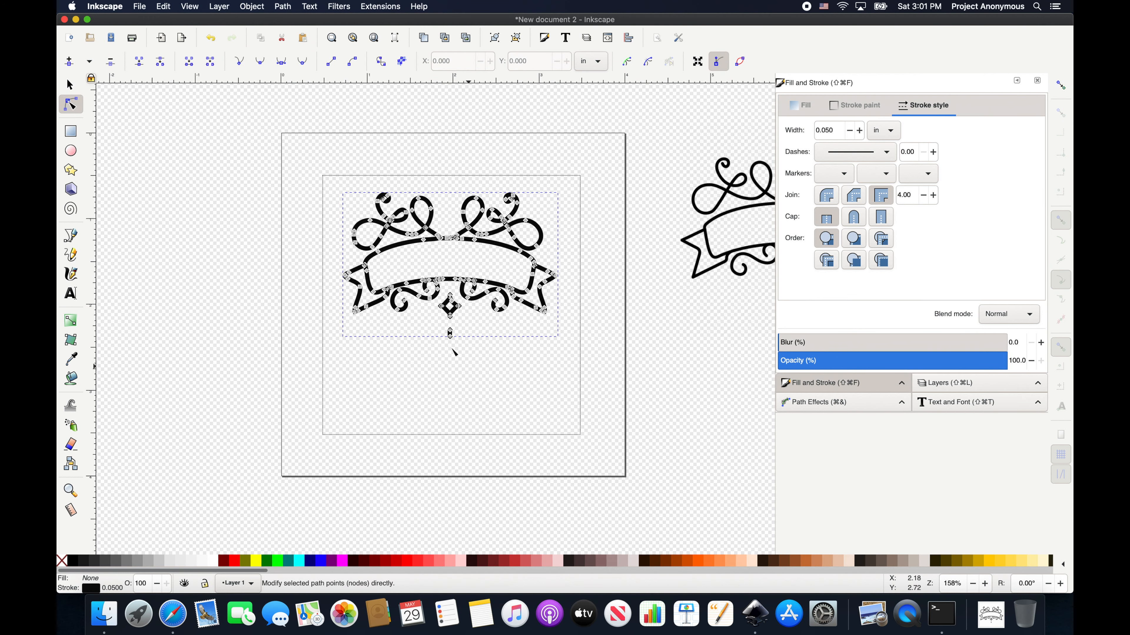
pyautogui.click(368, 91)
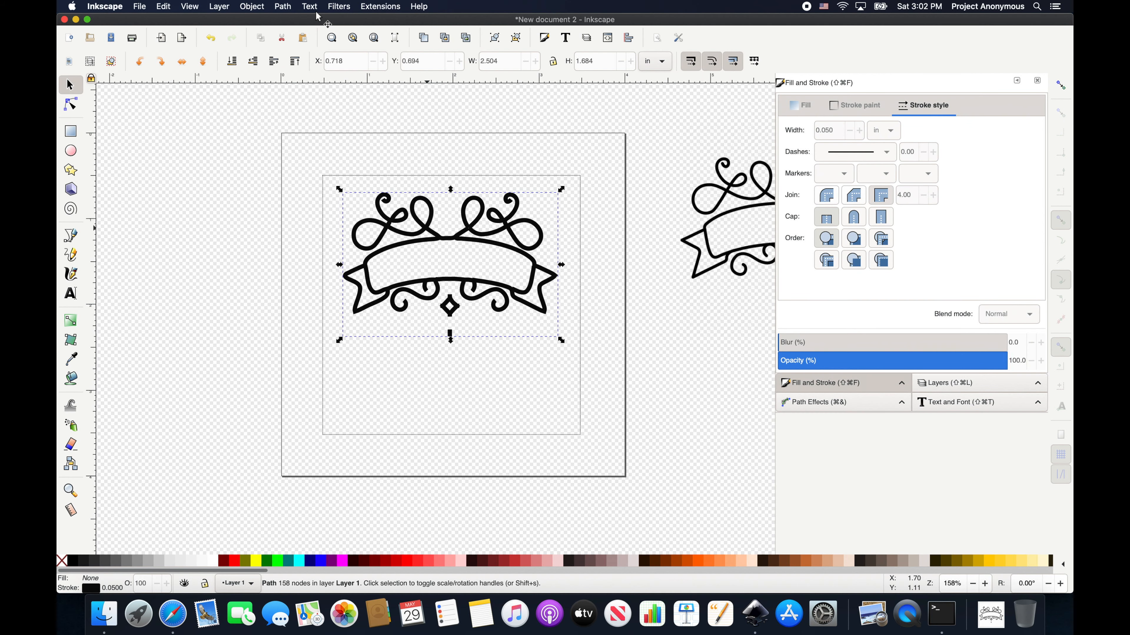
# Break the traced banner path apart into separate paths and inspect the resulting pieces up close
pyautogui.click(289, 12)
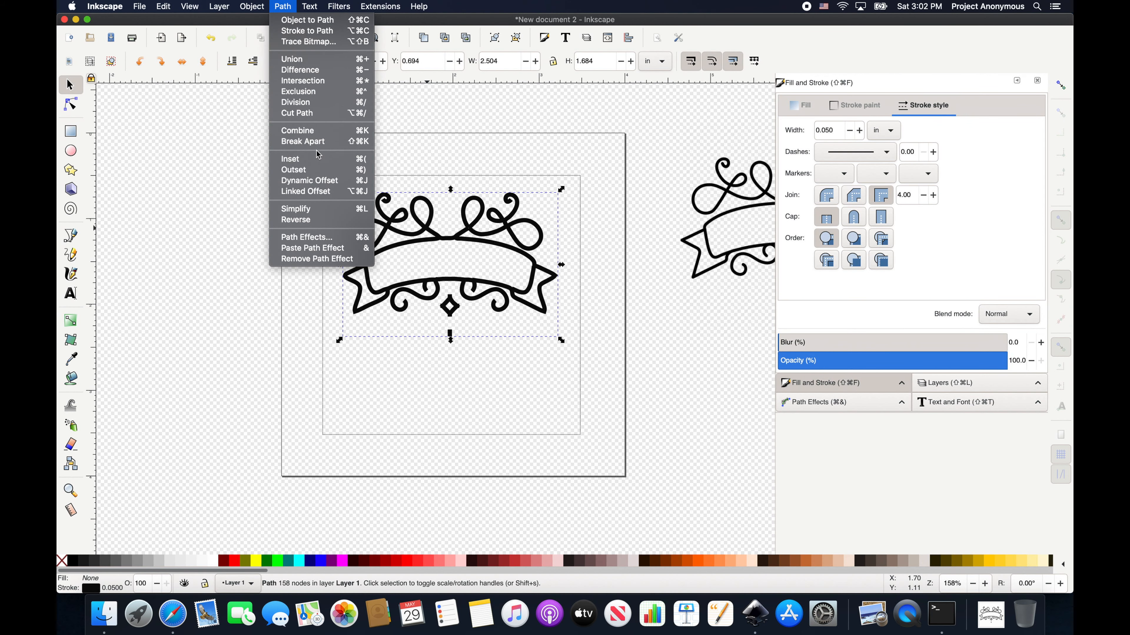
pyautogui.click(310, 141)
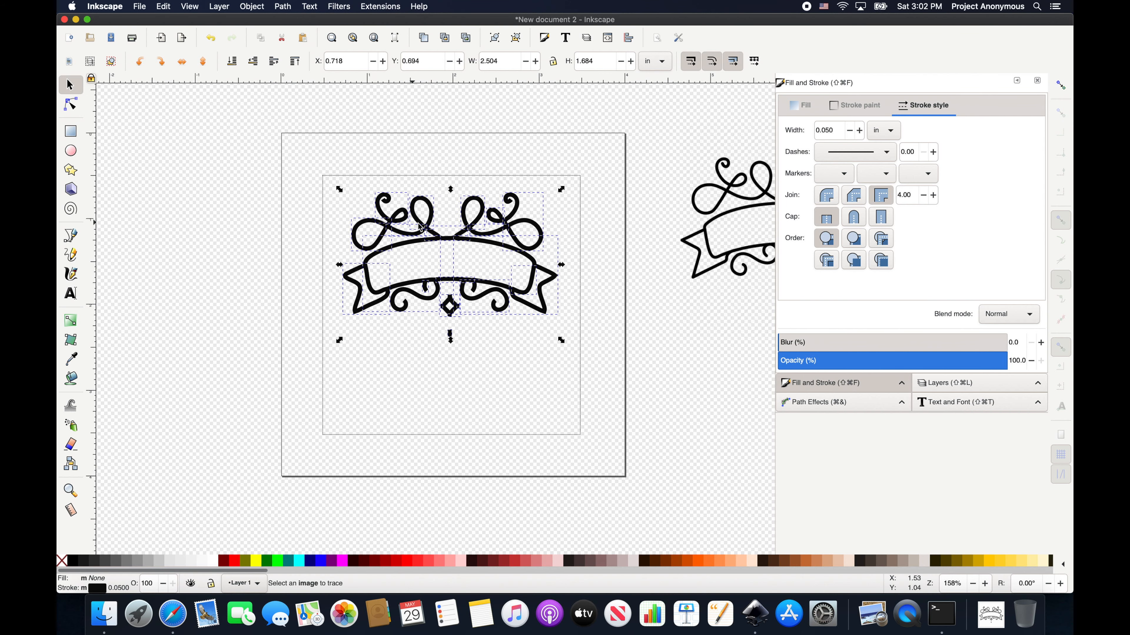
pyautogui.scroll(2, 421, 227)
pyautogui.scroll(1, 421, 227)
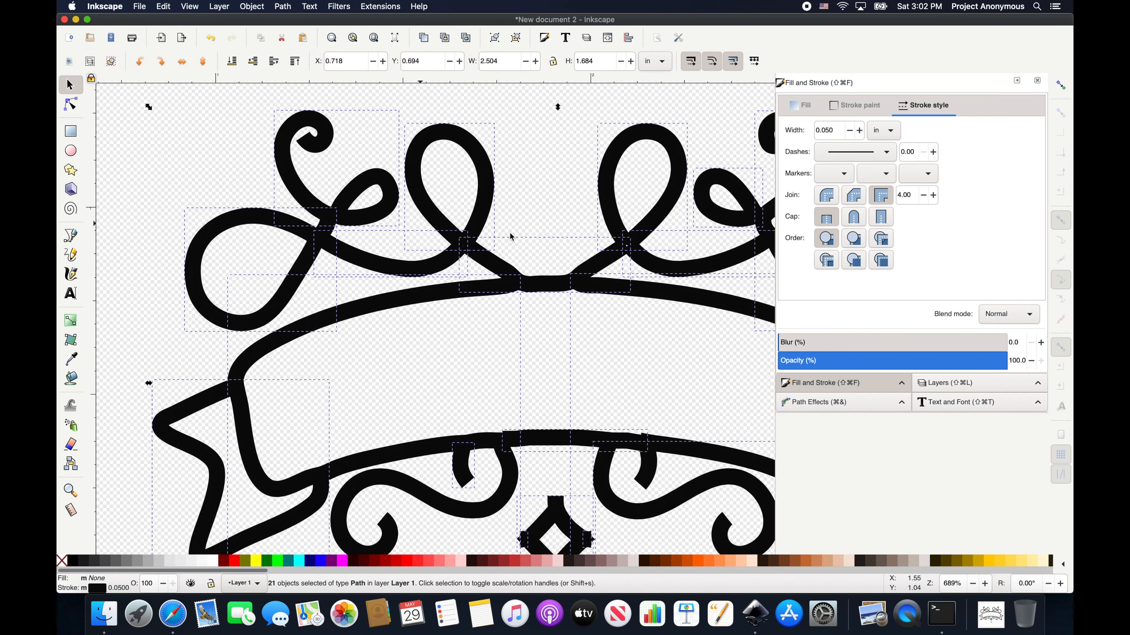
pyautogui.scroll(-1, 515, 241)
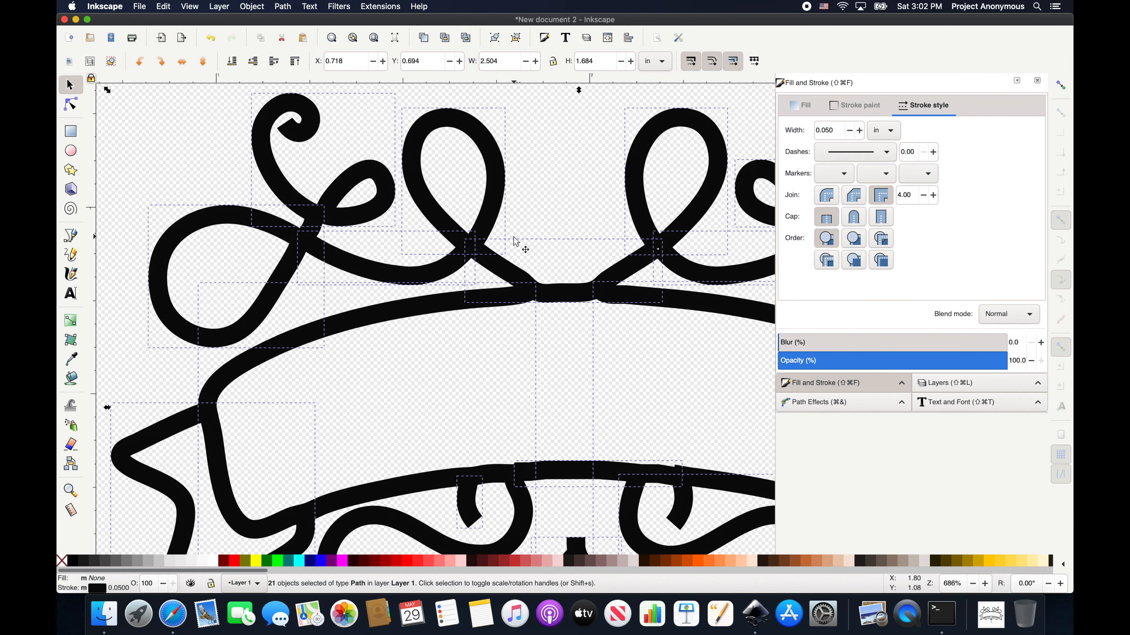
pyautogui.scroll(-1, 514, 241)
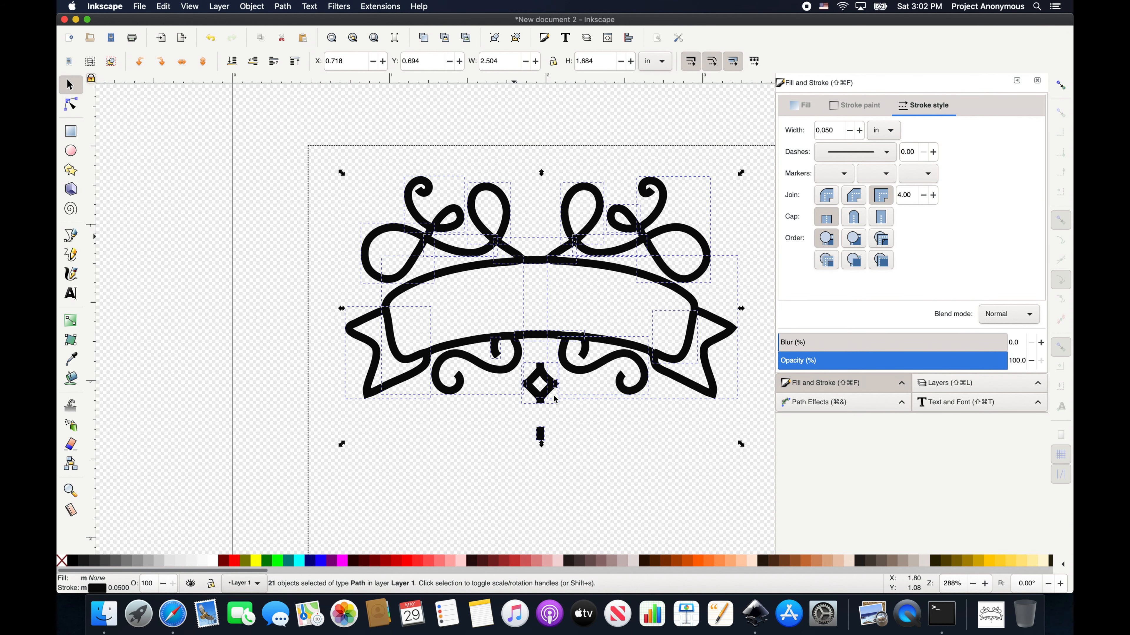
# Delete the short dash, the diamond and the three small leftover fragments beneath the banner
pyautogui.click(545, 410)
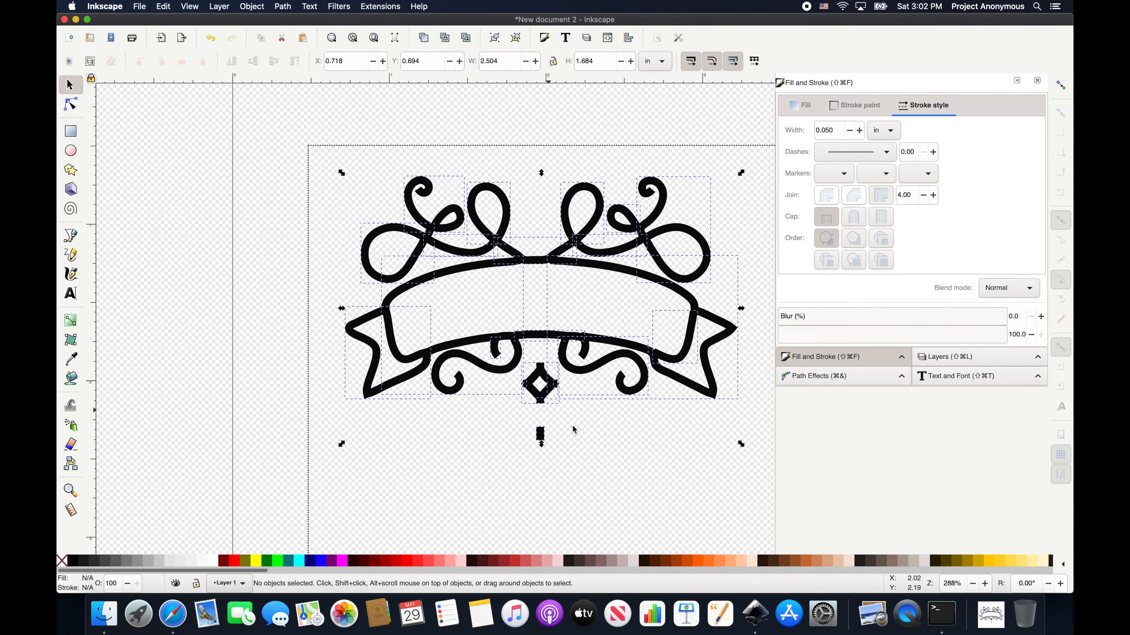
pyautogui.click(540, 432)
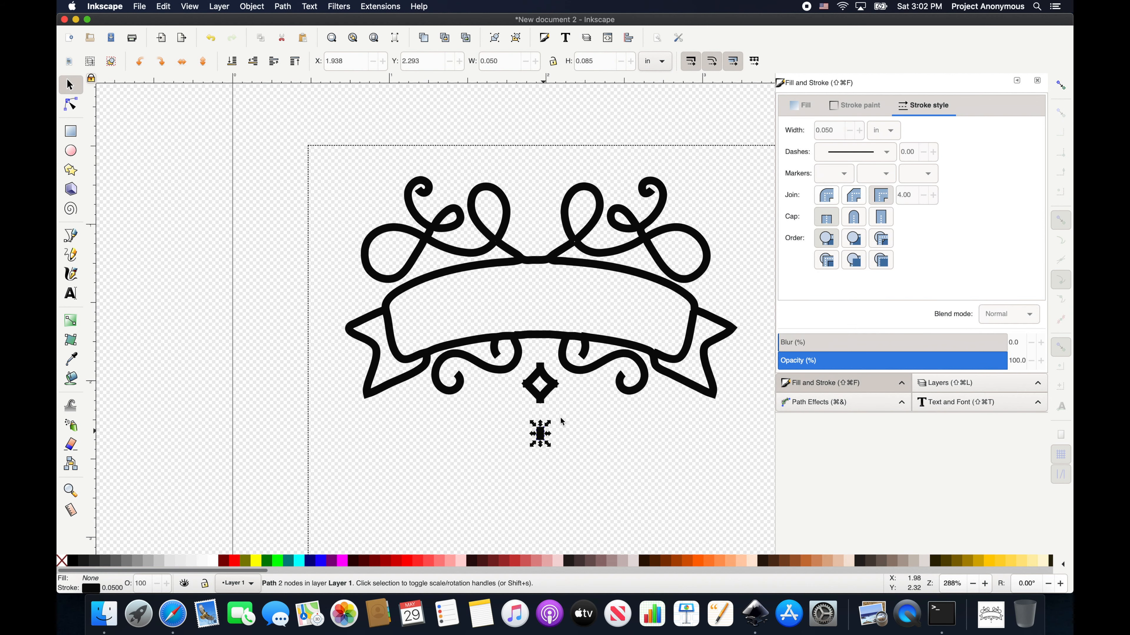
pyautogui.press('Delete')
pyautogui.moveTo(539, 387); pyautogui.dragTo(571, 407)
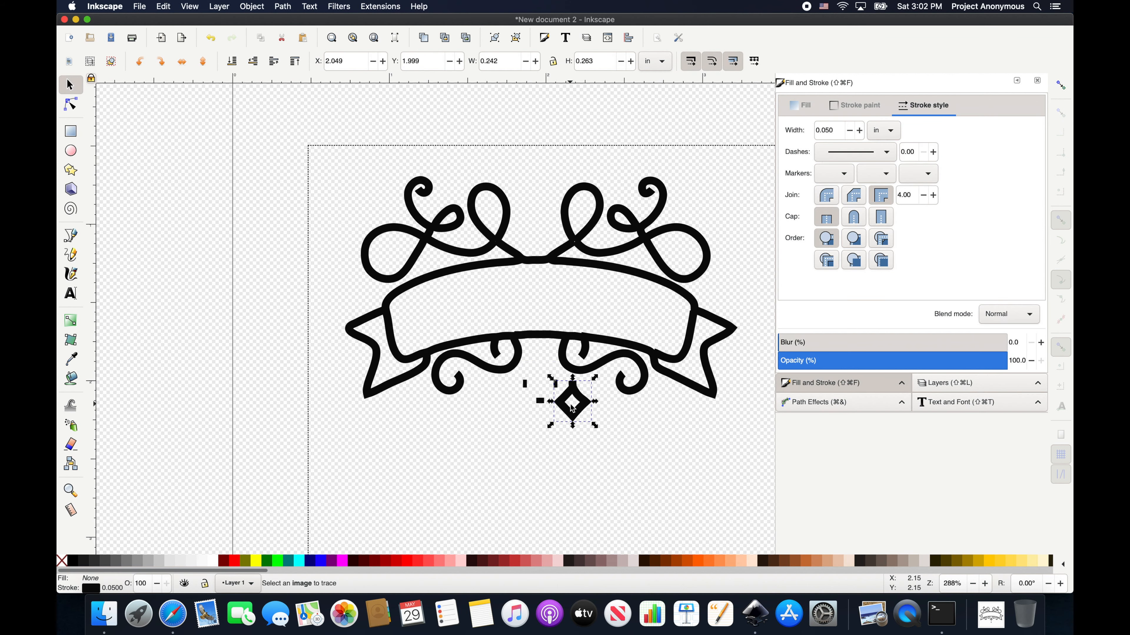
pyautogui.press('Delete')
pyautogui.moveTo(517, 377); pyautogui.dragTo(566, 409)
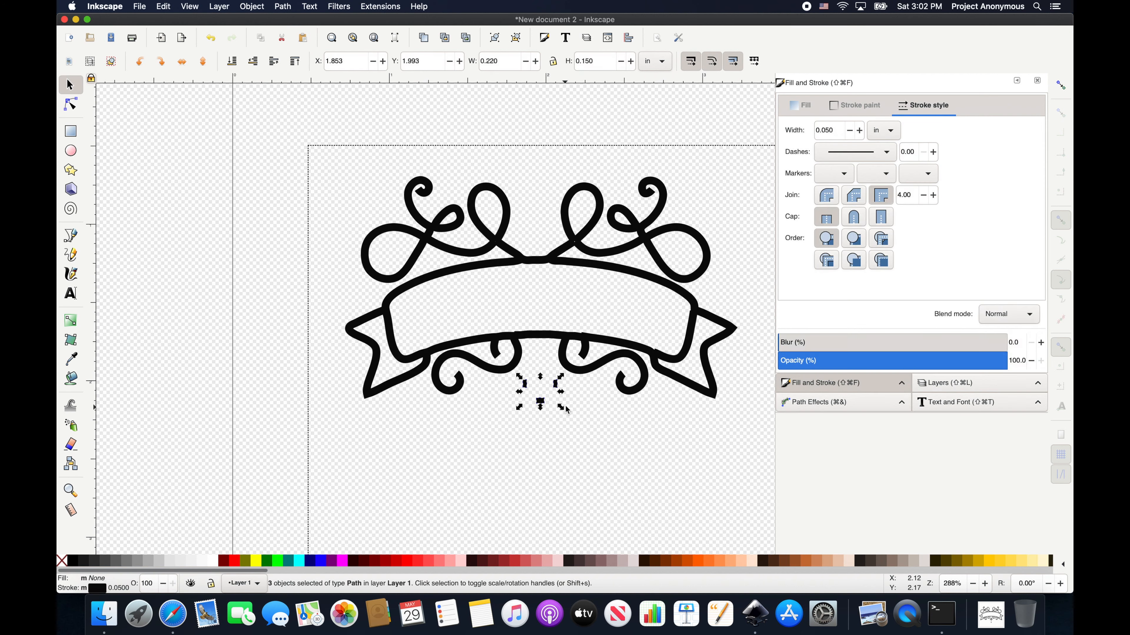
pyautogui.press('Delete')
# Select the banner's path pieces in stitching order, starting with the upper-left curl, and re-stack them in order of selection with Ink/Stitch
pyautogui.click(424, 196)
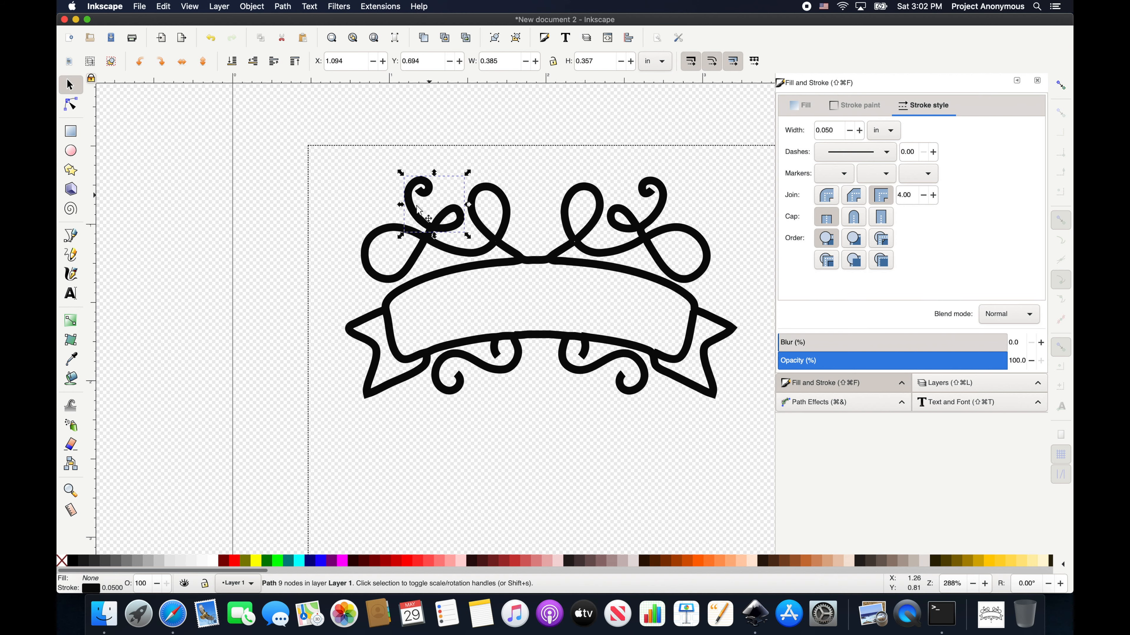
pyautogui.keyDown('shift'); pyautogui.click(422, 247); pyautogui.keyUp('shift')
pyautogui.keyDown('shift'); pyautogui.click(467, 252); pyautogui.keyUp('shift')
pyautogui.keyDown('shift'); pyautogui.click(505, 221); pyautogui.keyUp('shift')
pyautogui.keyDown('shift'); pyautogui.click(511, 251); pyautogui.keyUp('shift')
pyautogui.keyDown('shift'); pyautogui.click(566, 222); pyautogui.keyUp('shift')
pyautogui.keyDown('shift'); pyautogui.click(601, 253); pyautogui.keyUp('shift')
pyautogui.keyDown('shift'); pyautogui.click(666, 229); pyautogui.keyUp('shift')
pyautogui.keyDown('shift'); pyautogui.click(635, 224); pyautogui.keyUp('shift')
pyautogui.keyDown('shift'); pyautogui.click(676, 290); pyautogui.keyUp('shift')
pyautogui.keyDown('shift'); pyautogui.click(522, 333); pyautogui.keyUp('shift')
pyautogui.keyDown('shift'); pyautogui.click(471, 340); pyautogui.keyUp('shift')
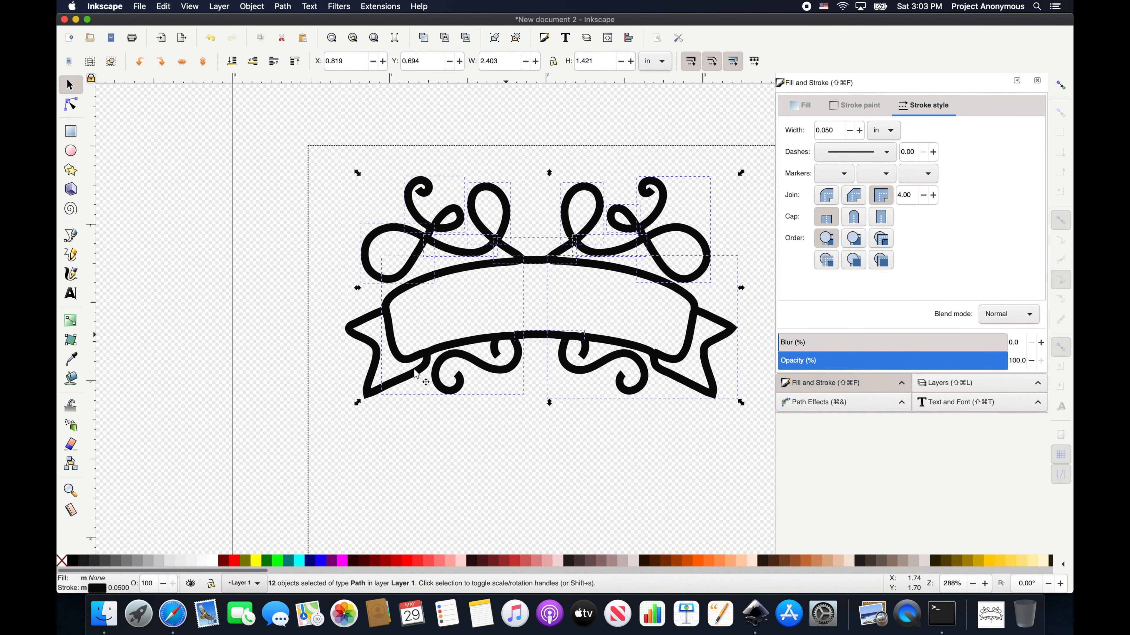
pyautogui.keyDown('shift'); pyautogui.click(413, 370); pyautogui.keyUp('shift')
pyautogui.keyDown('shift'); pyautogui.click(570, 367); pyautogui.keyUp('shift')
pyautogui.keyDown('shift'); pyautogui.click(684, 348); pyautogui.keyUp('shift')
pyautogui.click(380, 6)
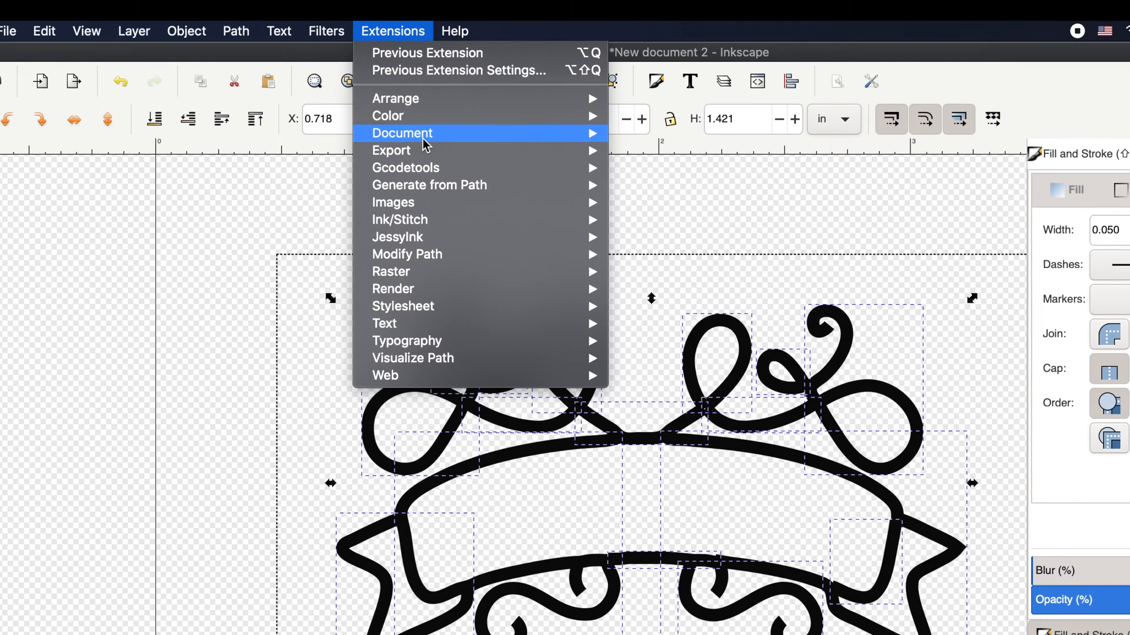
pyautogui.moveTo(431, 123)
pyautogui.moveTo(661, 266)
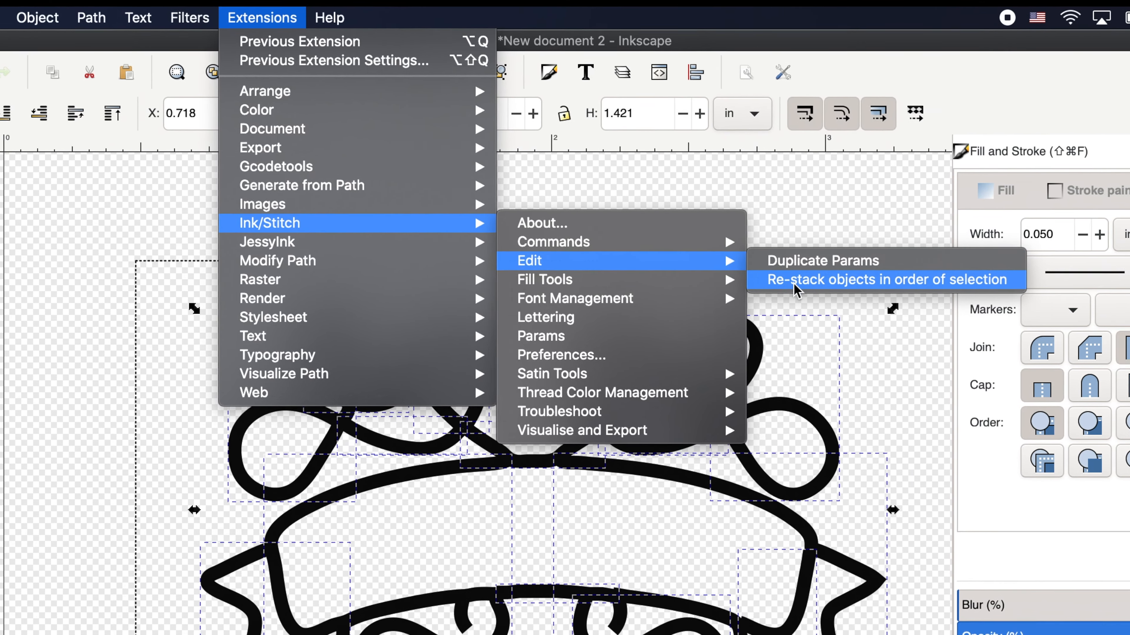
pyautogui.click(894, 284)
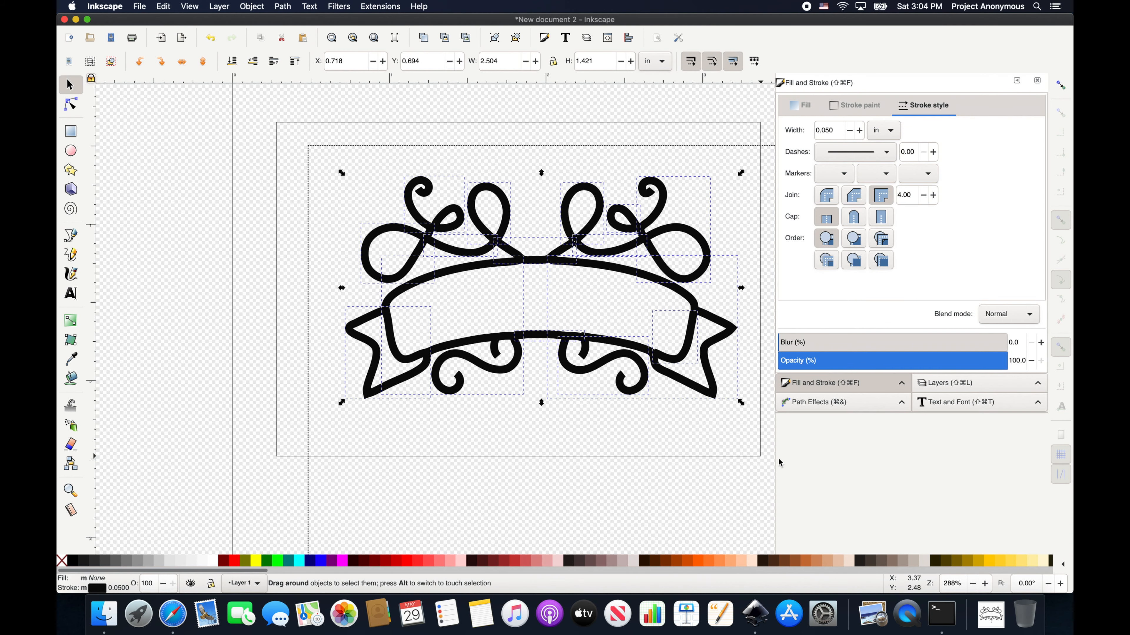
# Select all the banner pieces, preview their stitching in Ink/Stitch Params, and cancel without applying changes
pyautogui.click(381, 7)
pyautogui.moveTo(385, 123)
pyautogui.click(556, 191)
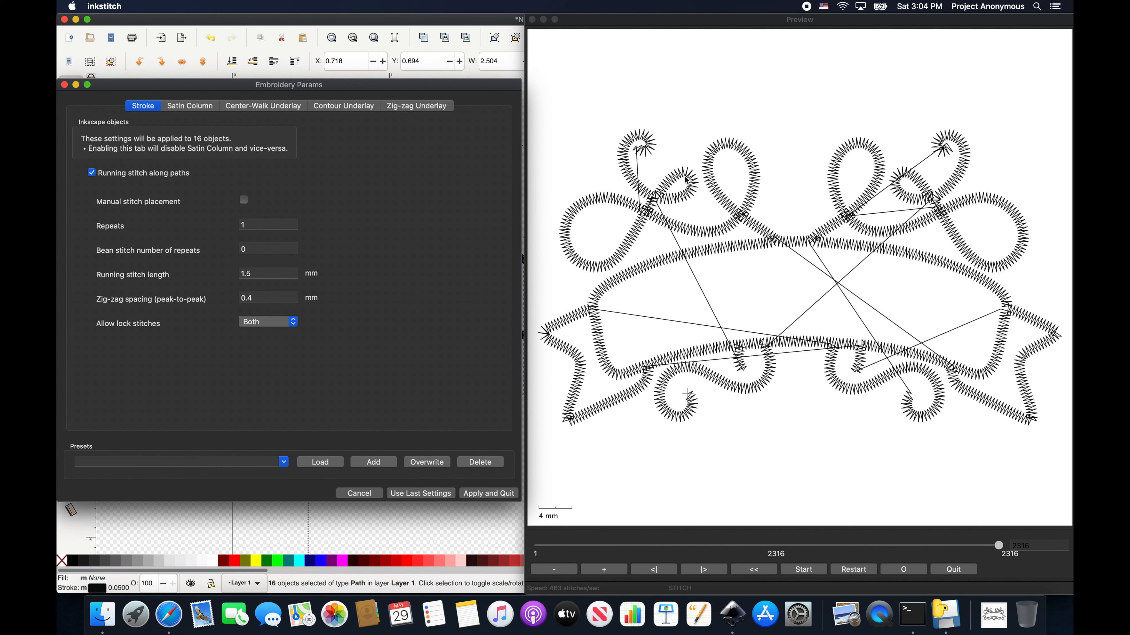
pyautogui.click(362, 492)
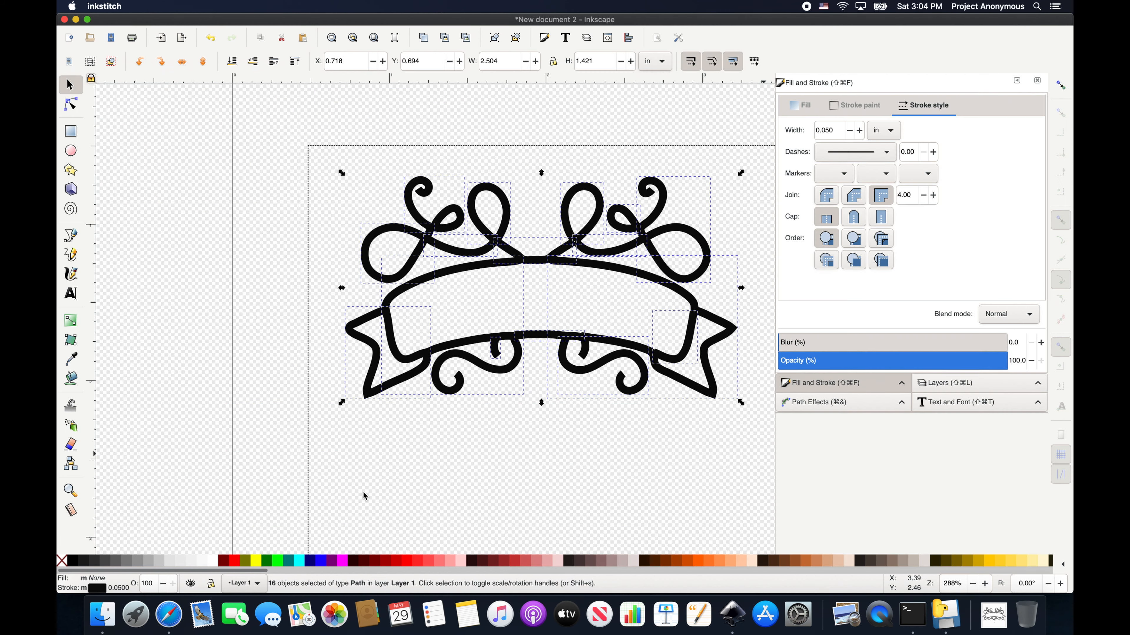
# Reposition the banner pieces in the rectangle at about X 0.74 in, Y 0.72 in, and deselect them
pyautogui.click(556, 420)
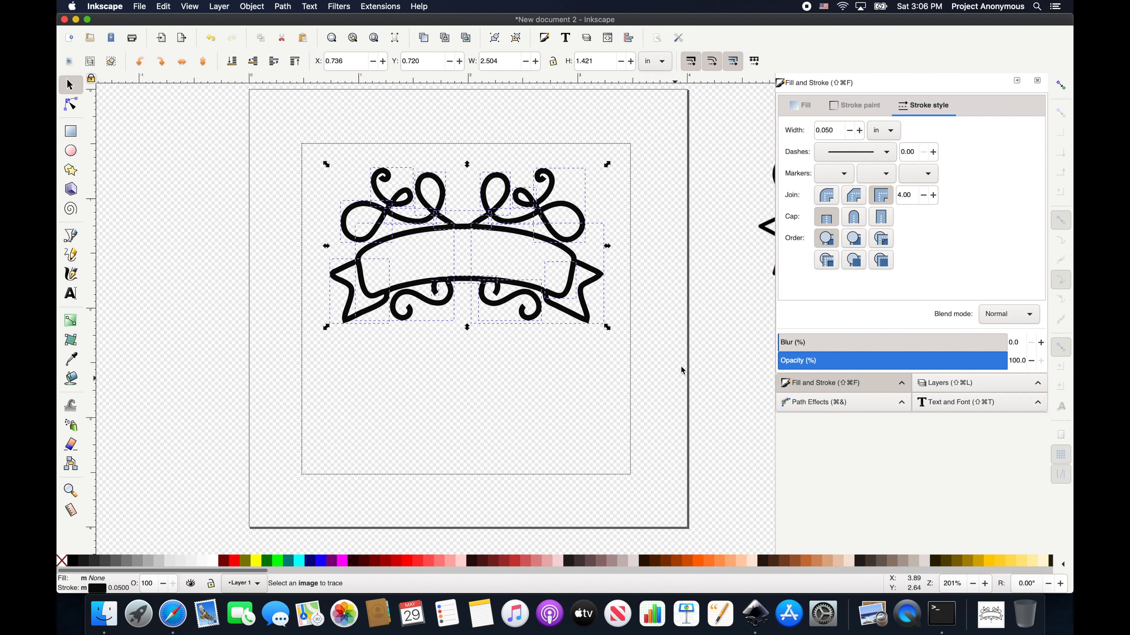
pyautogui.click(681, 367)
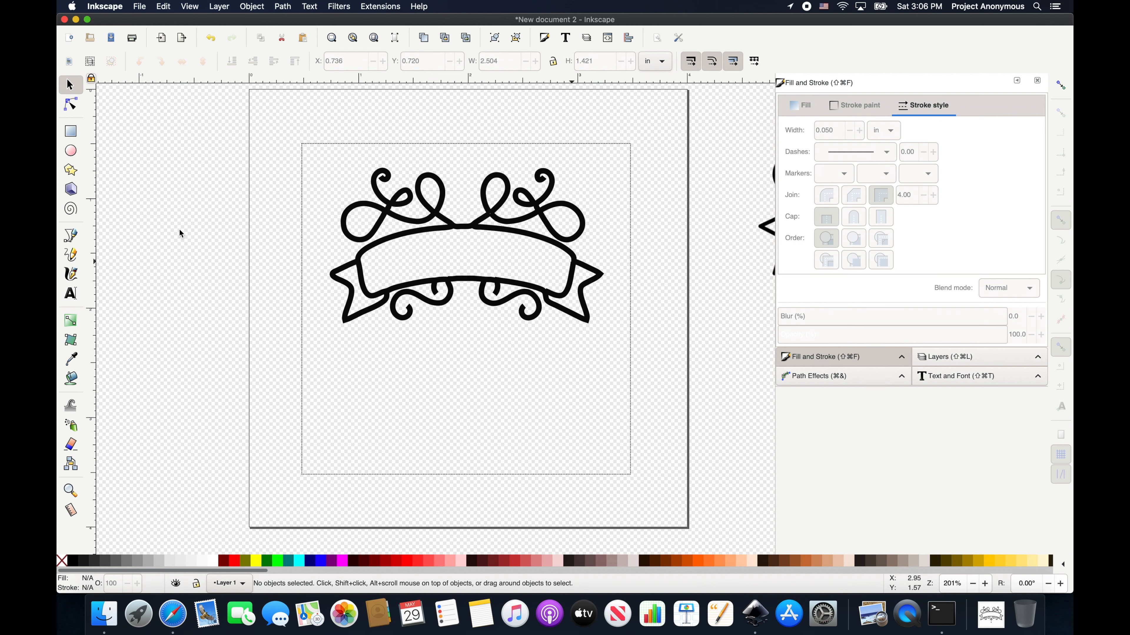
# Add the text "Name" inside the rectangle, just below the banner
pyautogui.click(73, 301)
pyautogui.click(379, 389)
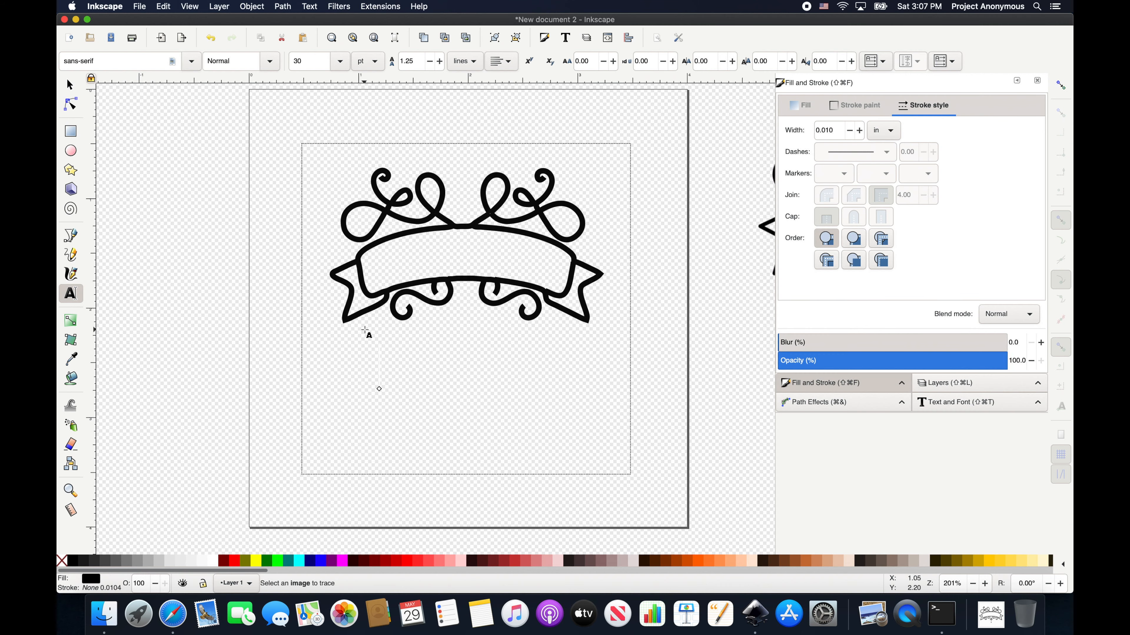
pyautogui.write('Name')
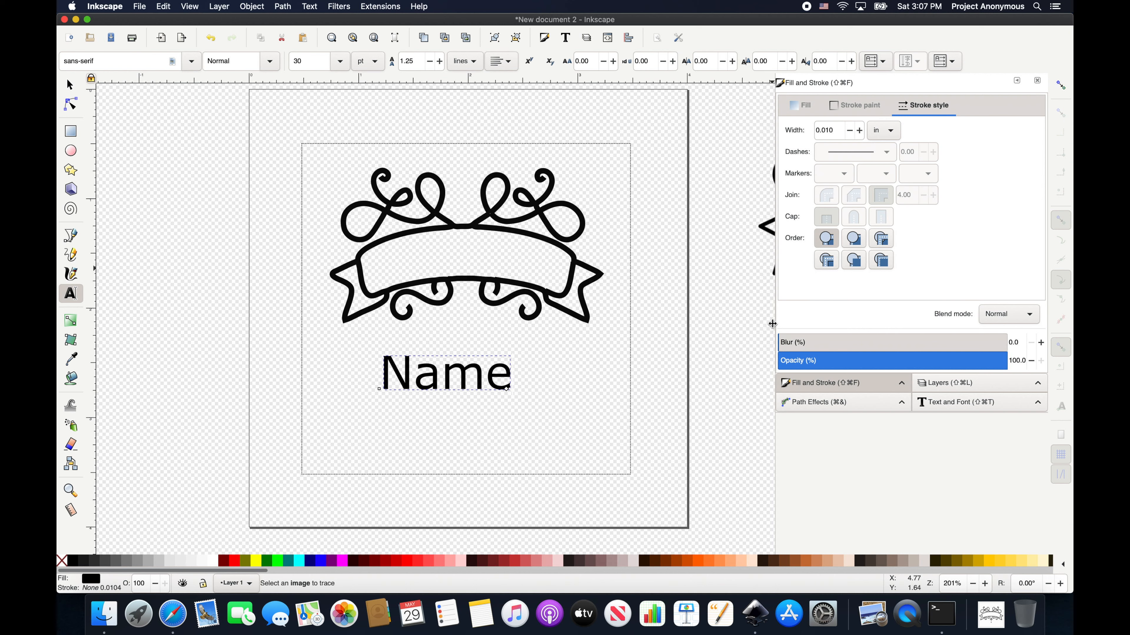
# Change the font of the "Name" text to Brush Script MT
pyautogui.click(1039, 405)
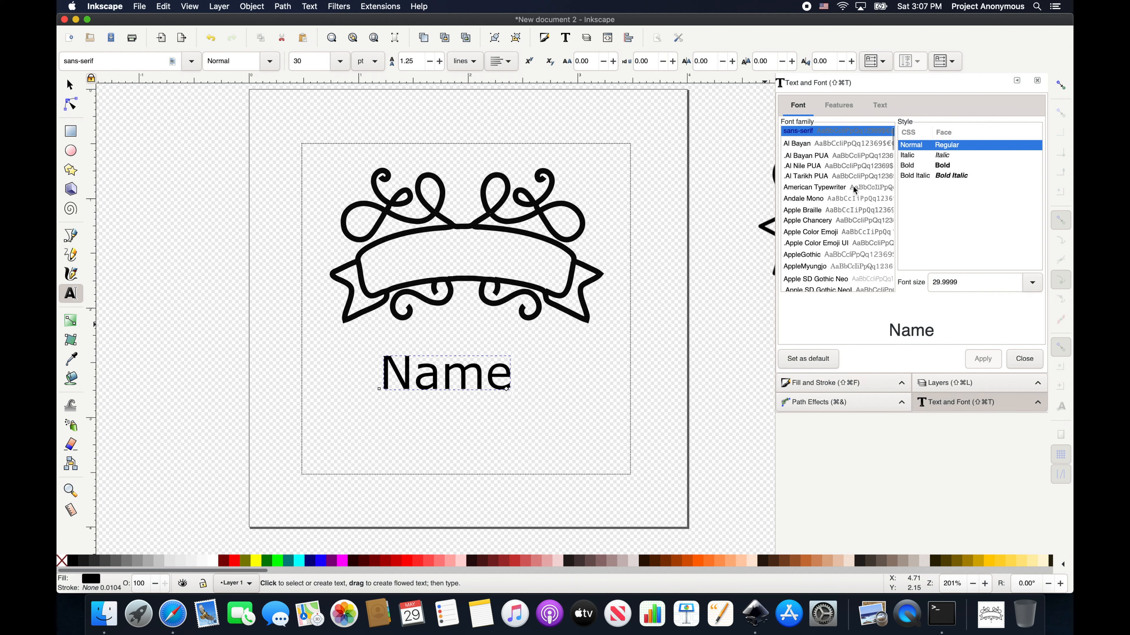
pyautogui.scroll(-3, 853, 186)
pyautogui.scroll(-2, 854, 189)
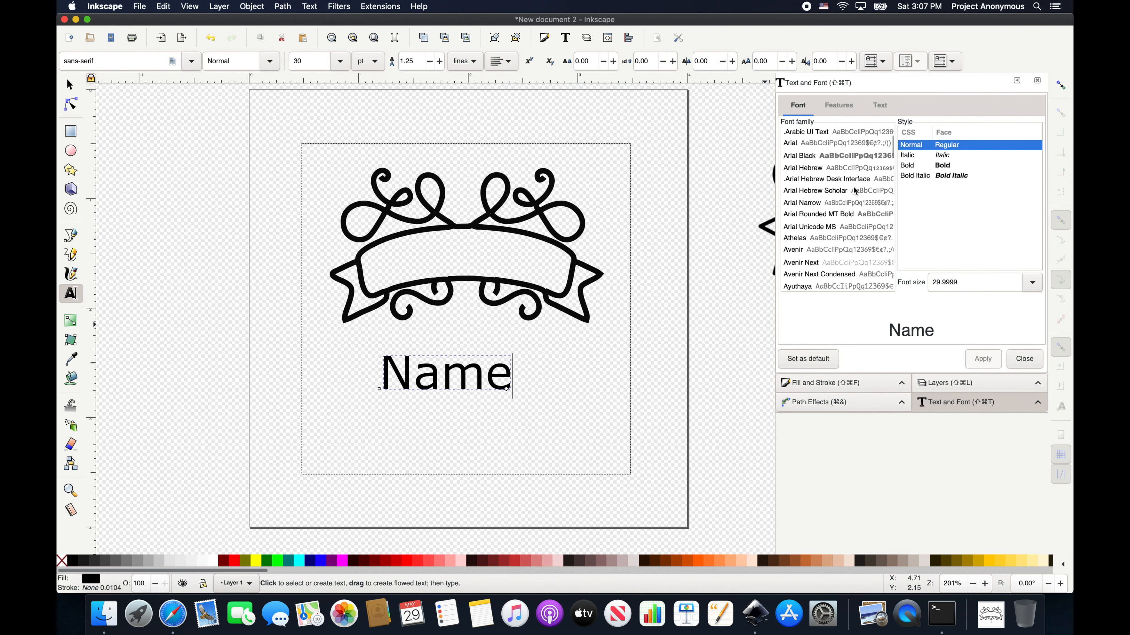
pyautogui.scroll(-3, 854, 190)
pyautogui.scroll(-2, 854, 190)
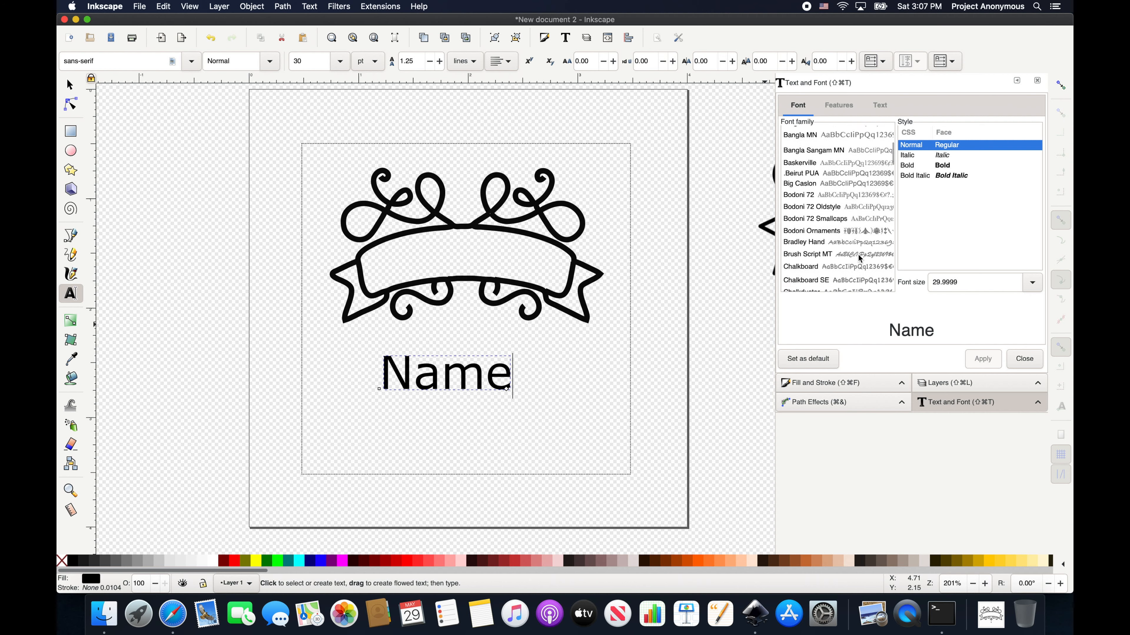
pyautogui.click(857, 255)
pyautogui.scroll(-10, 852, 257)
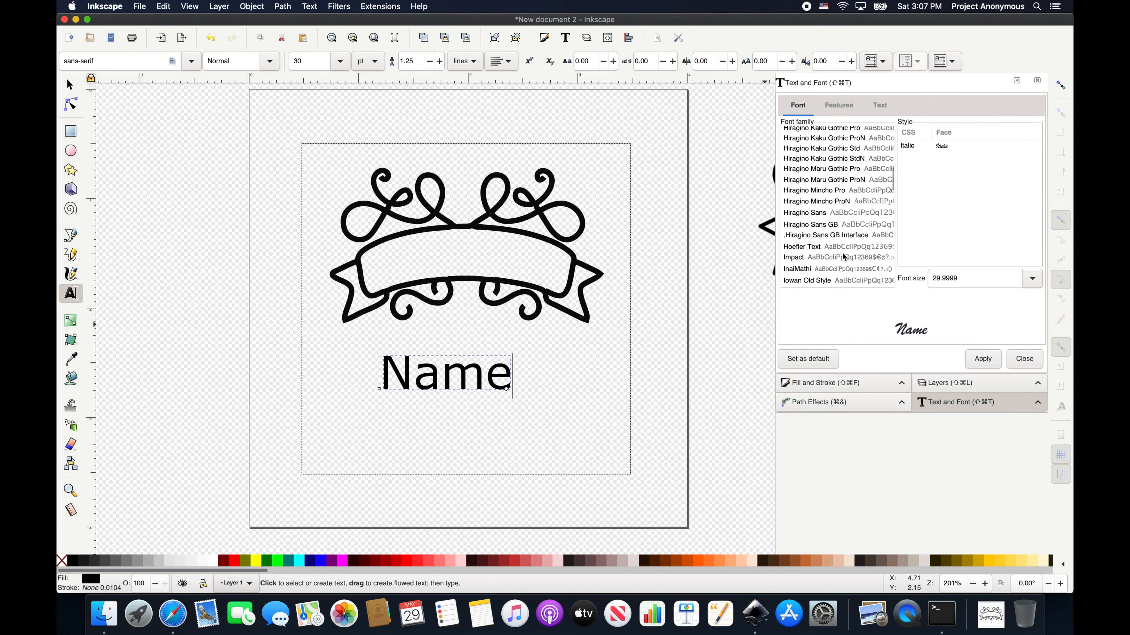
pyautogui.scroll(15, 845, 257)
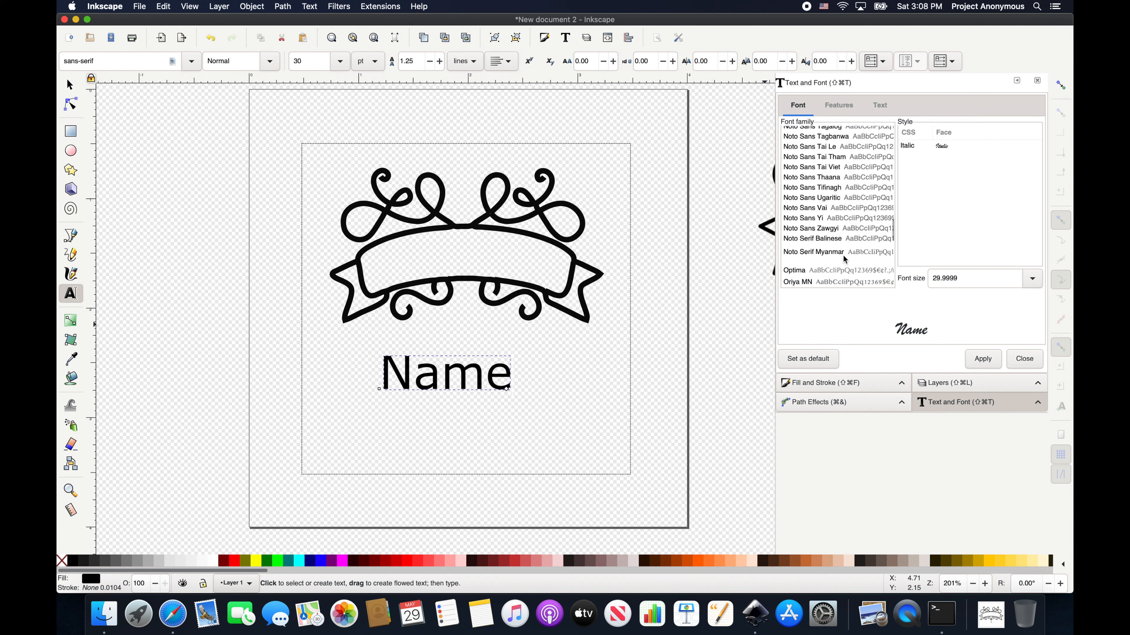
pyautogui.click(983, 359)
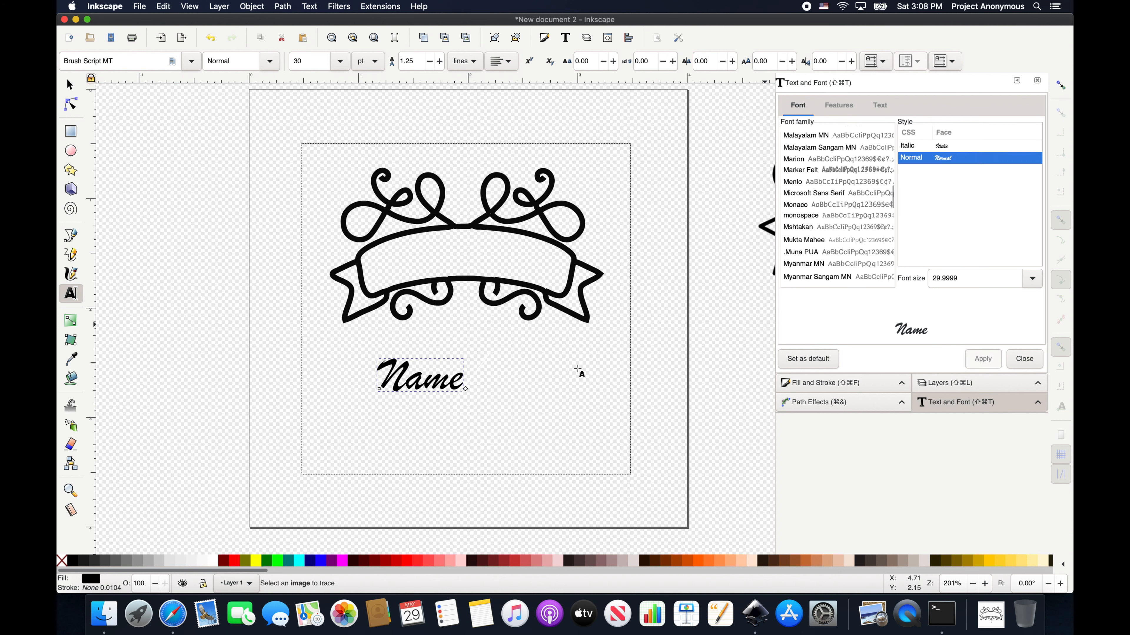
# Set the "Name" text's font size to 36 and deselect the text
pyautogui.click(1033, 279)
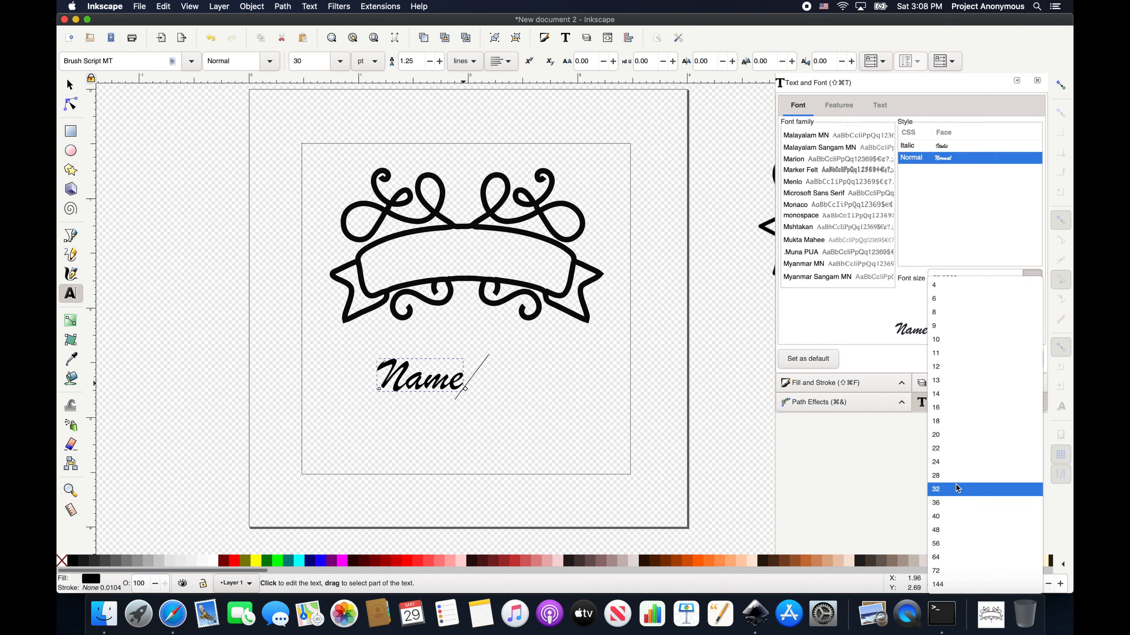
pyautogui.click(951, 503)
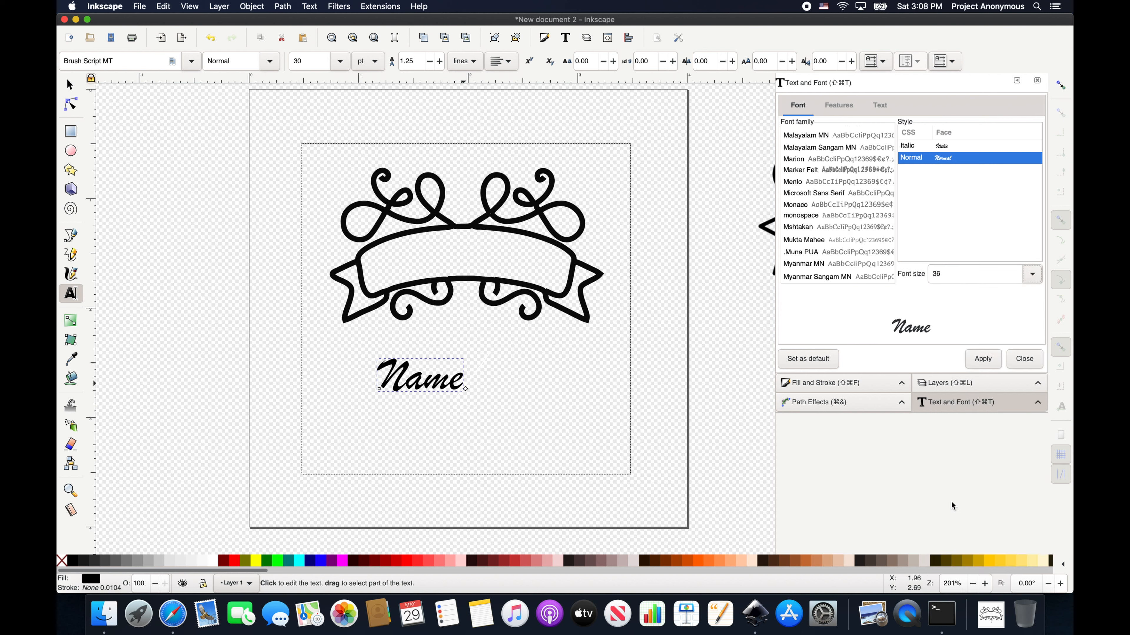
pyautogui.click(984, 360)
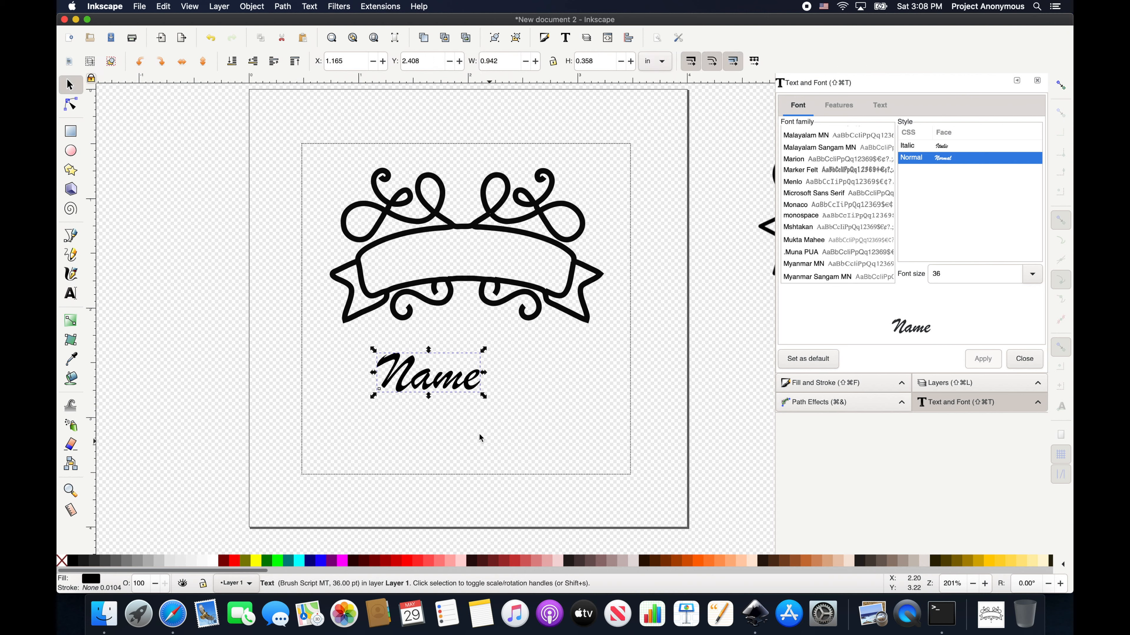
pyautogui.click(482, 436)
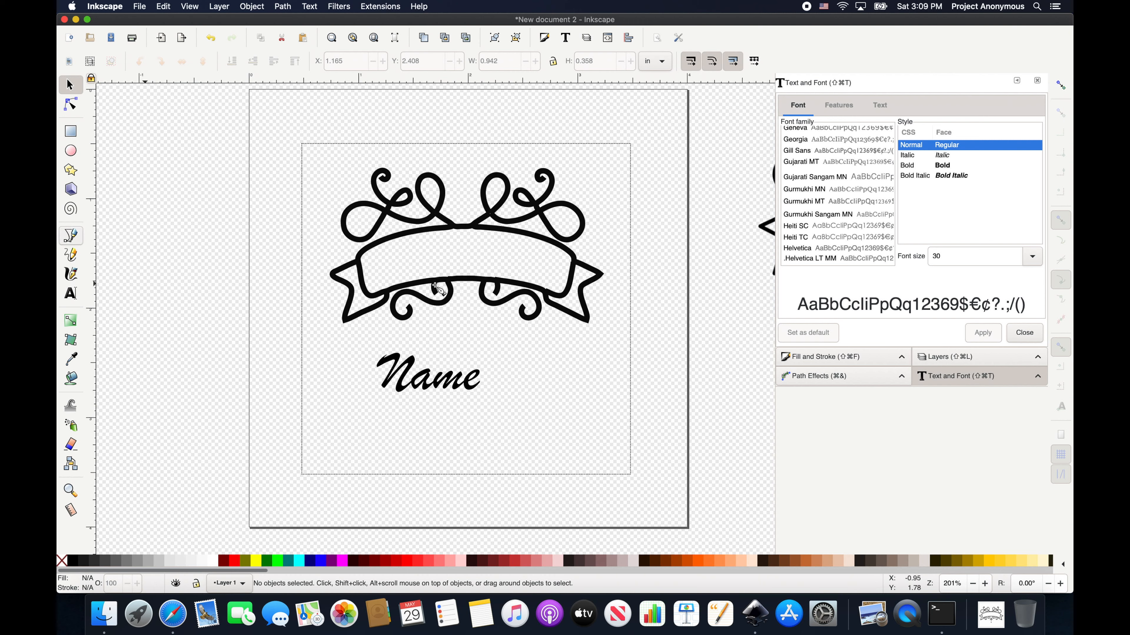
# Draw a line about 1.7 in long between the banner's lower inner corners and bend it upward into an arc following the banner's lower edge
pyautogui.click(373, 295)
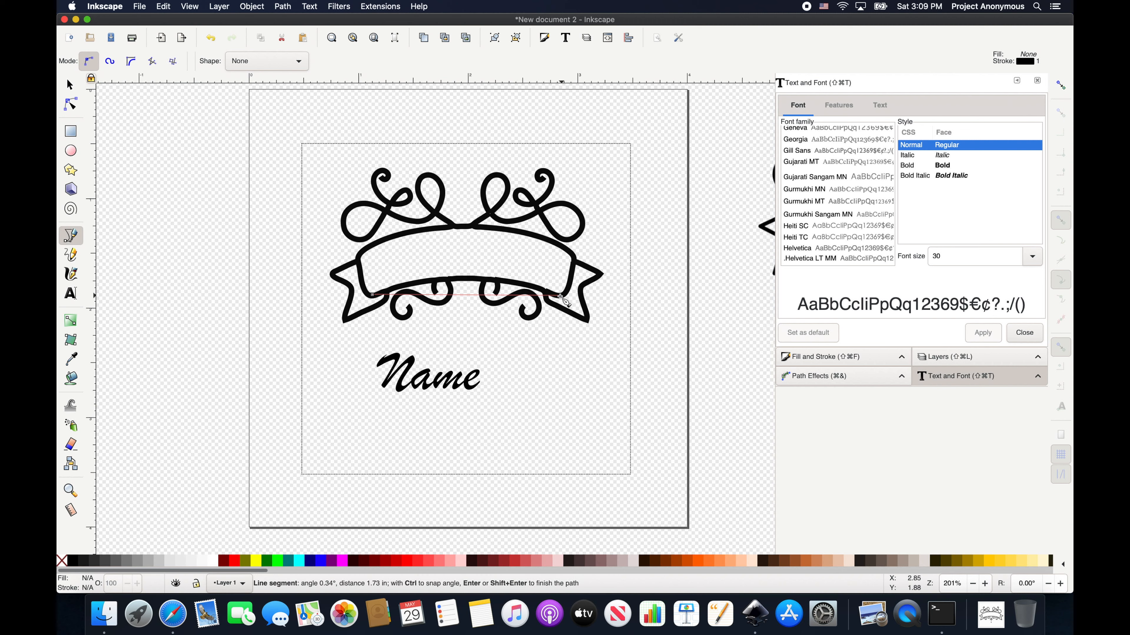
pyautogui.click(559, 296)
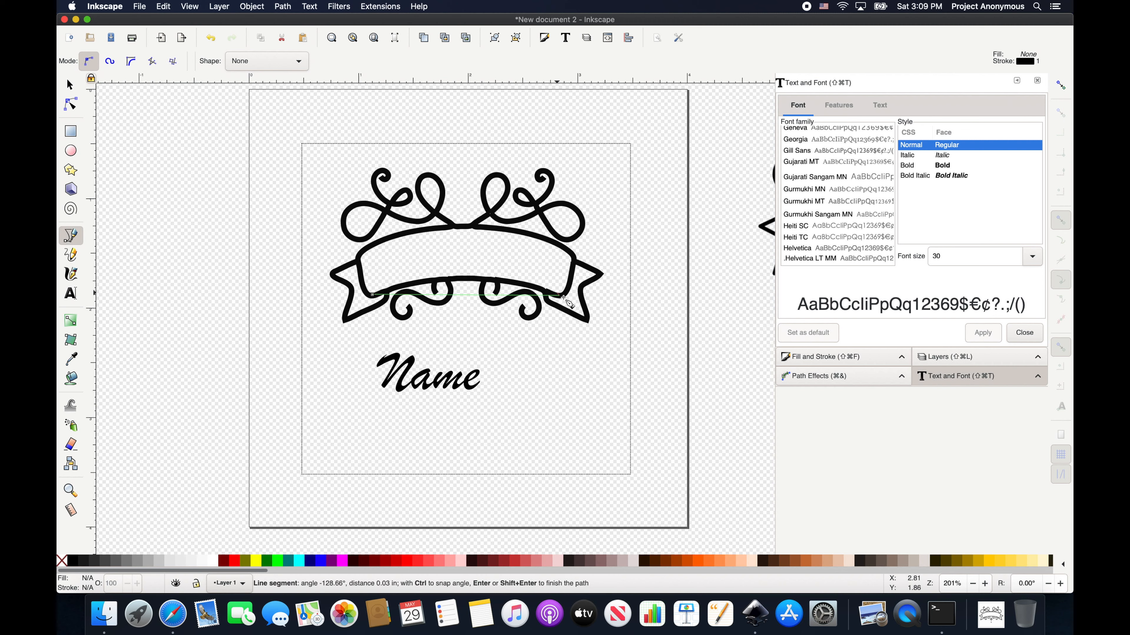
pyautogui.press('Return')
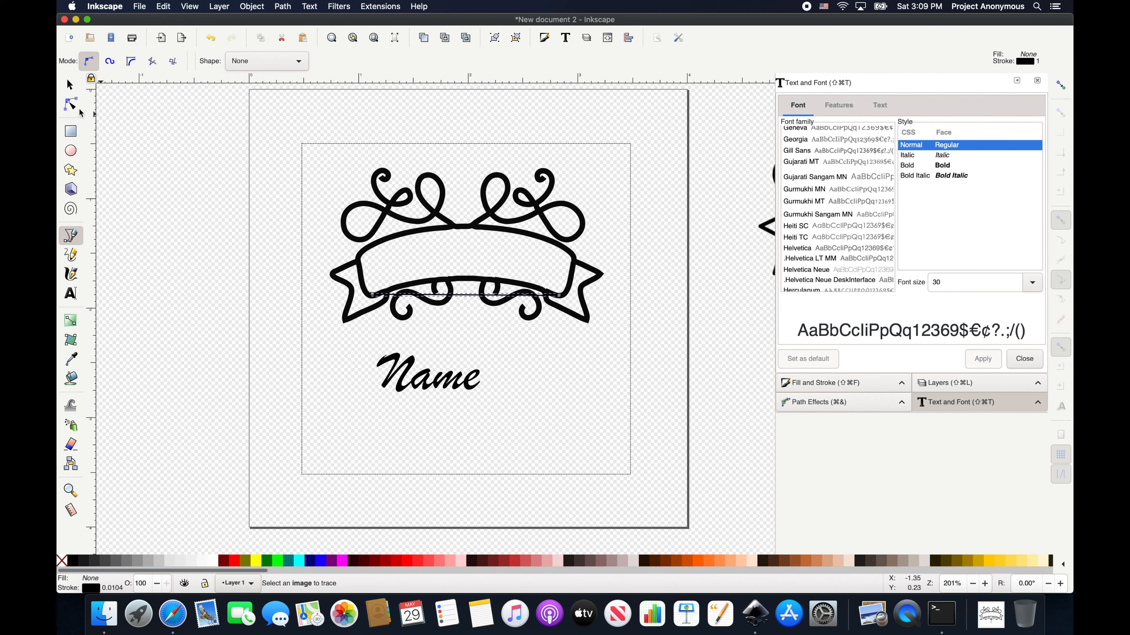
pyautogui.click(71, 105)
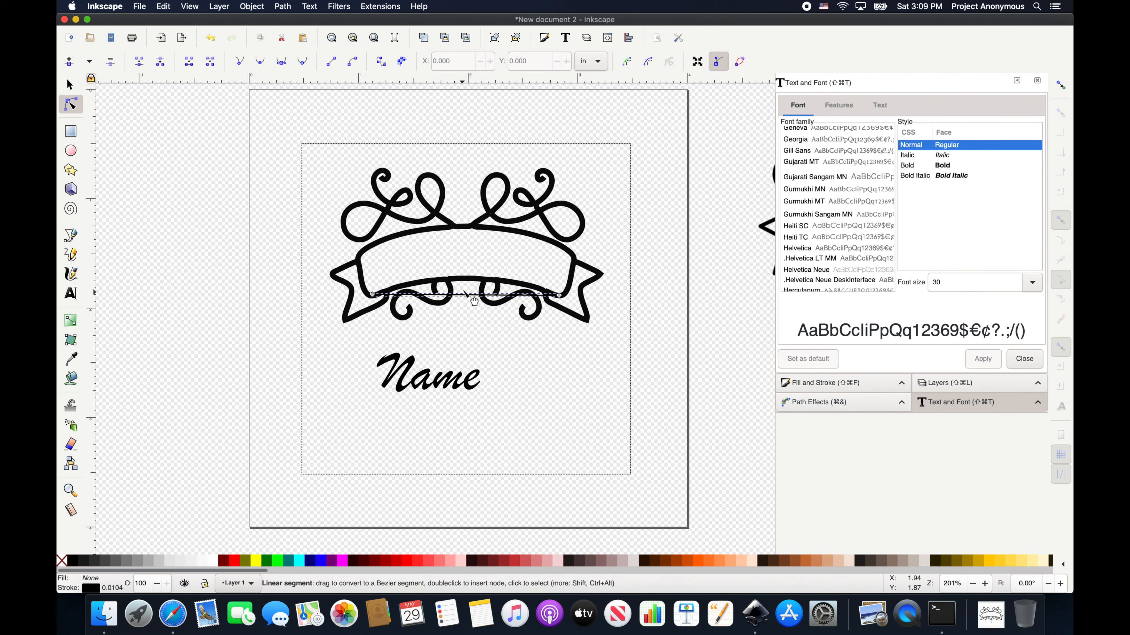
pyautogui.moveTo(466, 293); pyautogui.dragTo(466, 276)
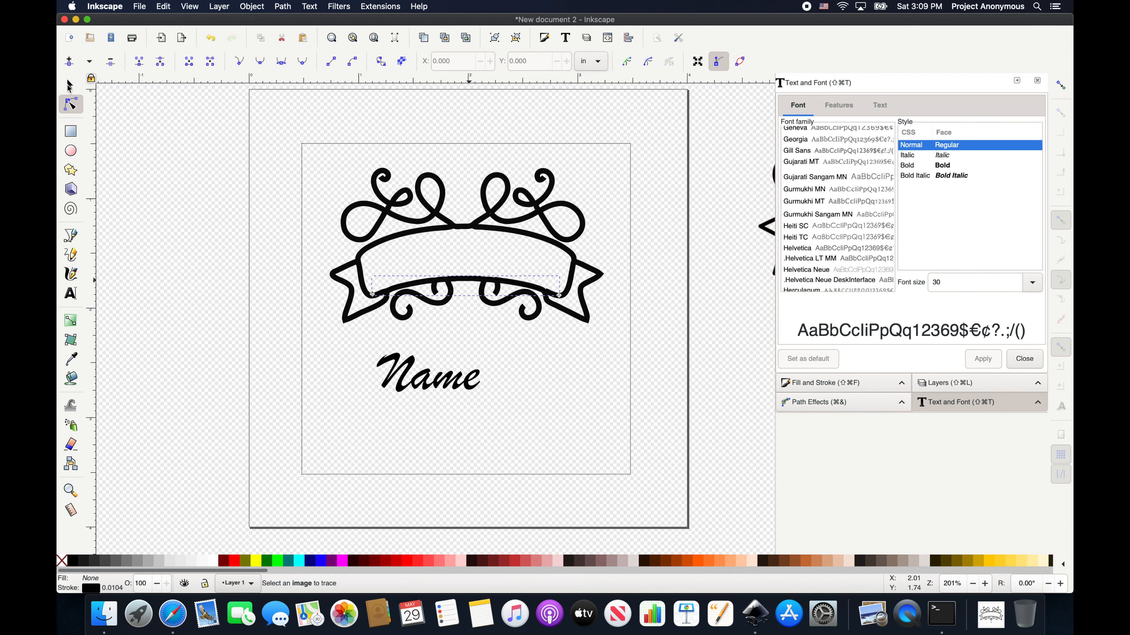
pyautogui.click(69, 84)
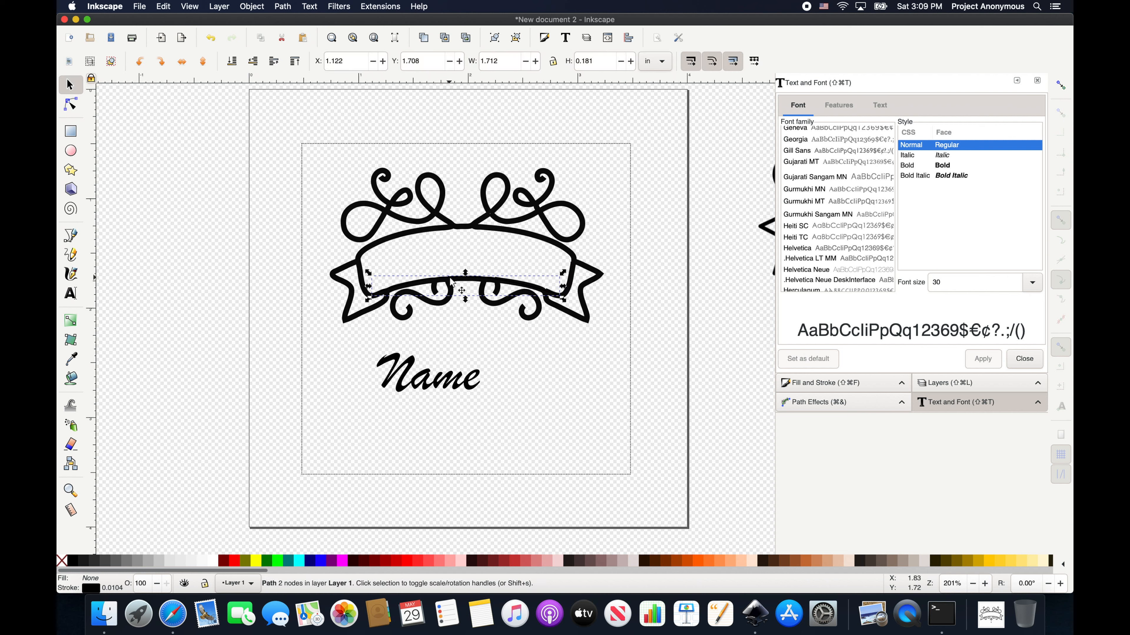
pyautogui.moveTo(447, 284); pyautogui.dragTo(446, 321)
pyautogui.hotkey('ctrl', 'z')
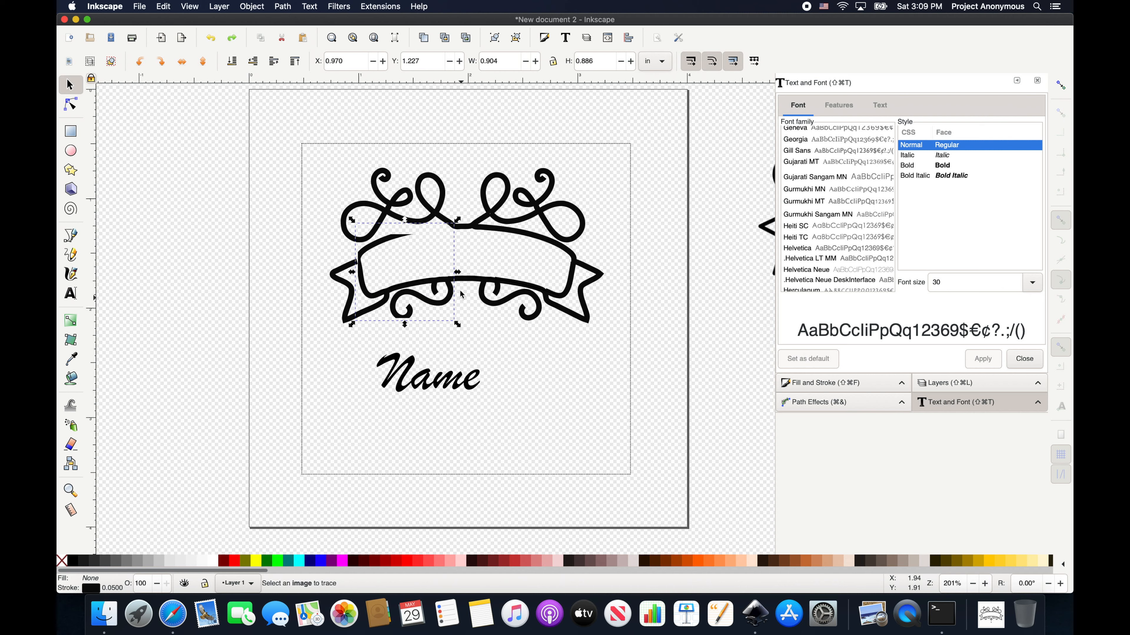
# Select the thin arc along the banner's lower edge and add a layer named "Name" above the current one
pyautogui.click(470, 282)
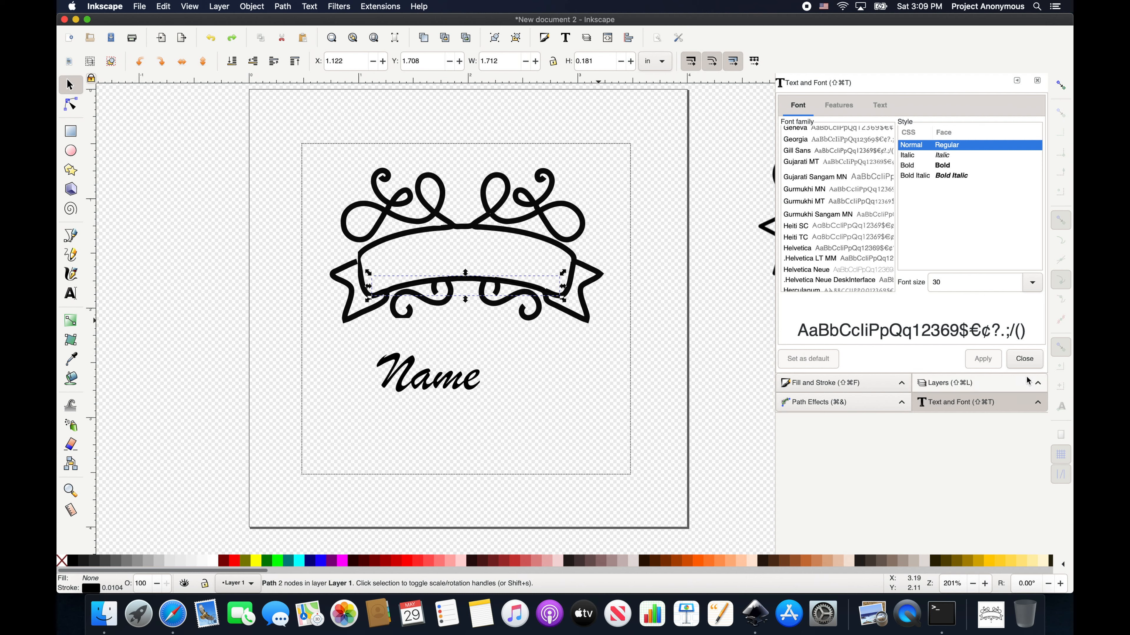
pyautogui.click(1039, 384)
pyautogui.click(786, 298)
pyautogui.write('Name')
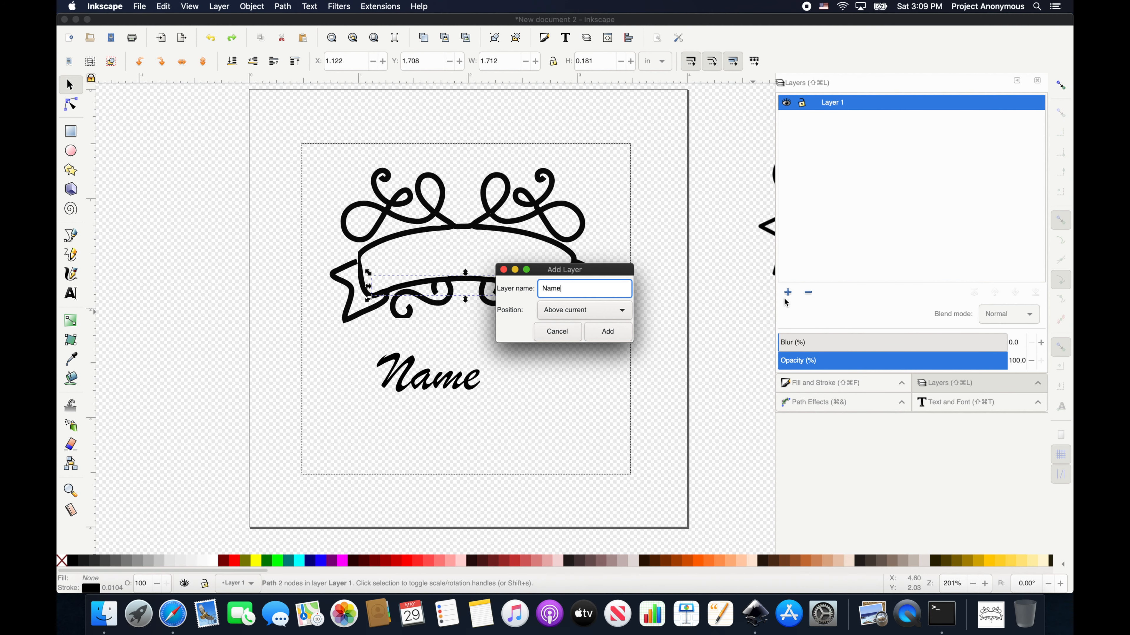
pyautogui.press('Return')
# Move the arc to the Name layer, and check it by hiding Layer 1 and showing it again
pyautogui.rightClick(467, 278)
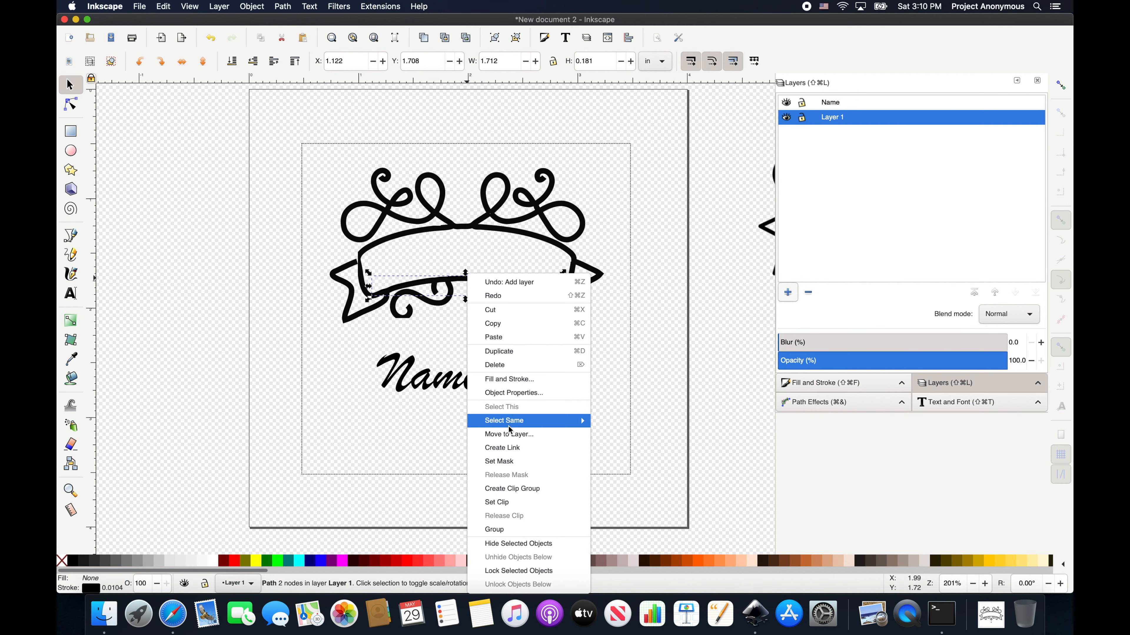
pyautogui.click(507, 420)
pyautogui.click(548, 256)
pyautogui.click(601, 361)
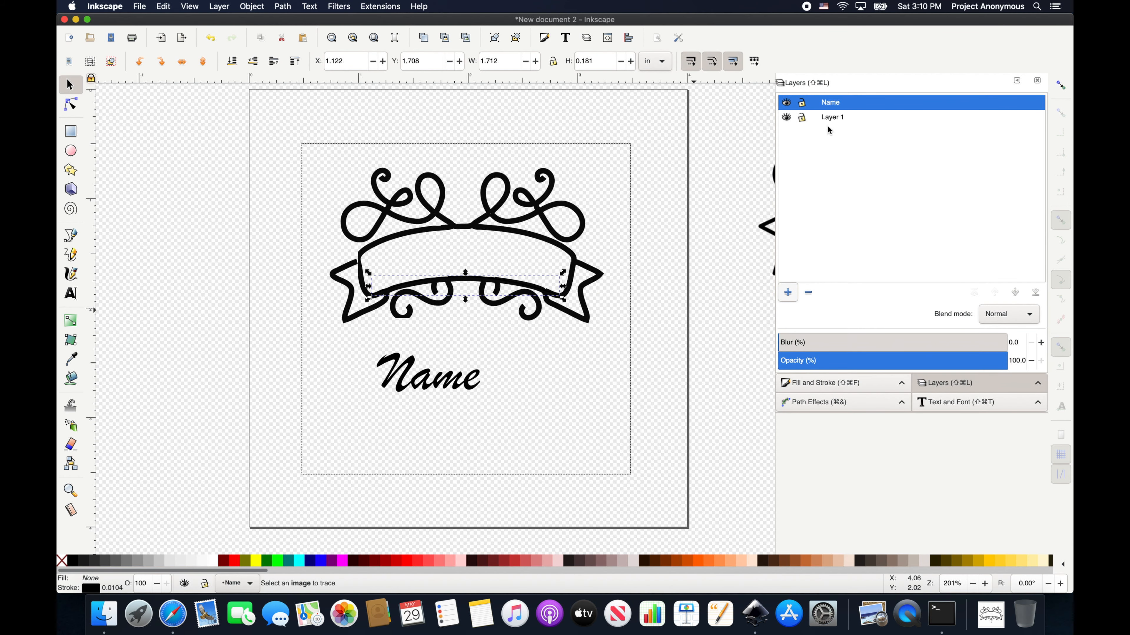
pyautogui.click(786, 118)
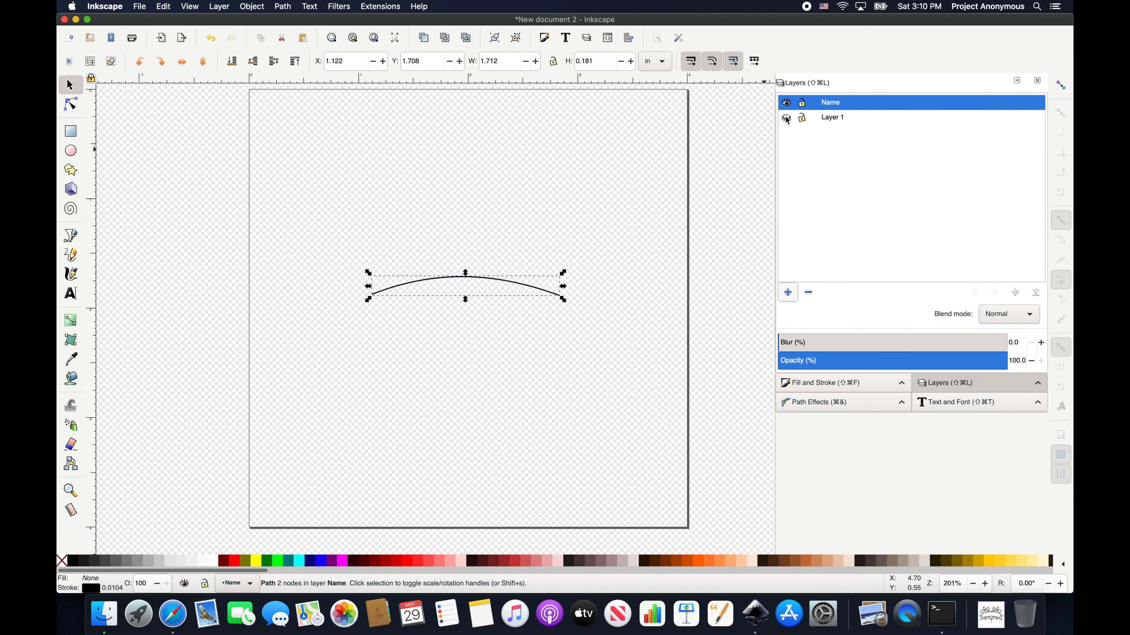
pyautogui.click(786, 118)
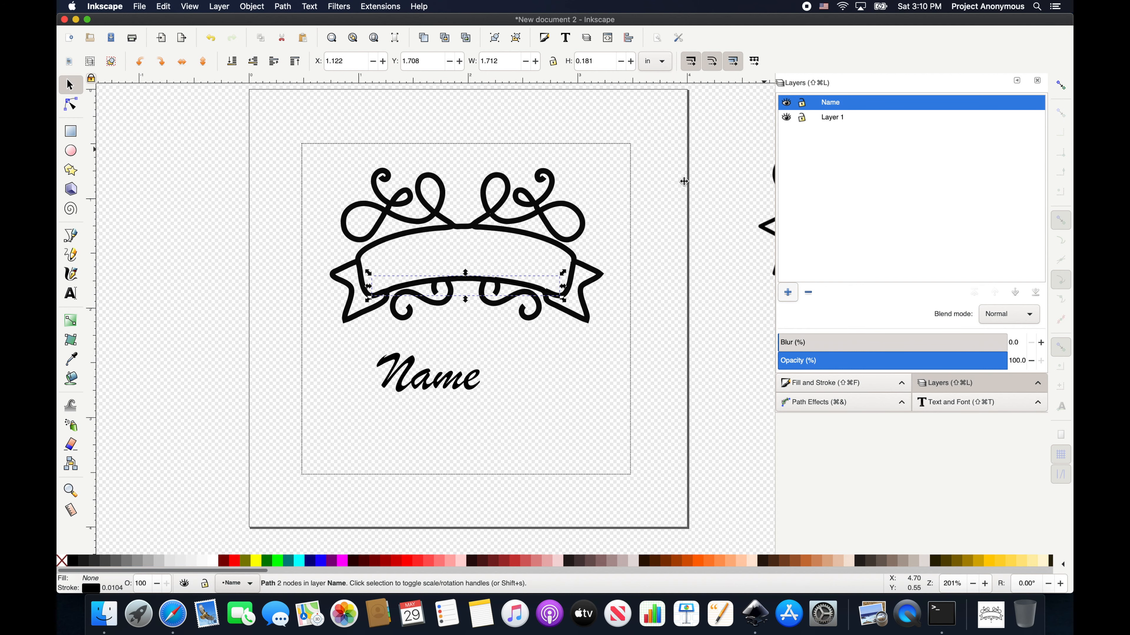
# Move the "Name" text to the Name layer and put it on the arc path
pyautogui.click(447, 385)
pyautogui.rightClick(448, 386)
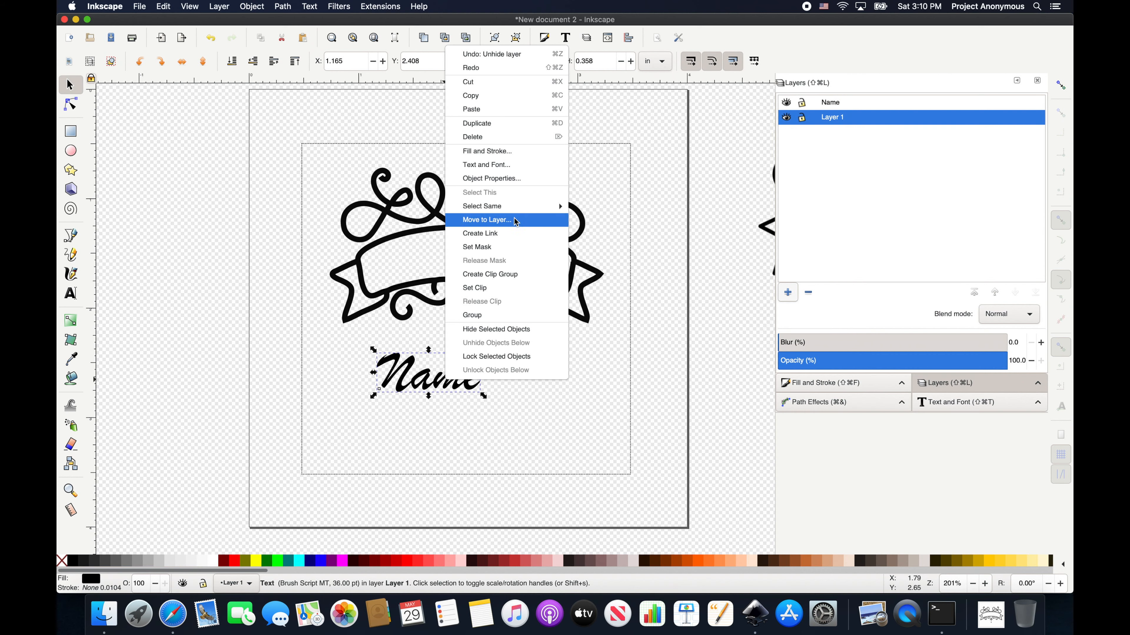
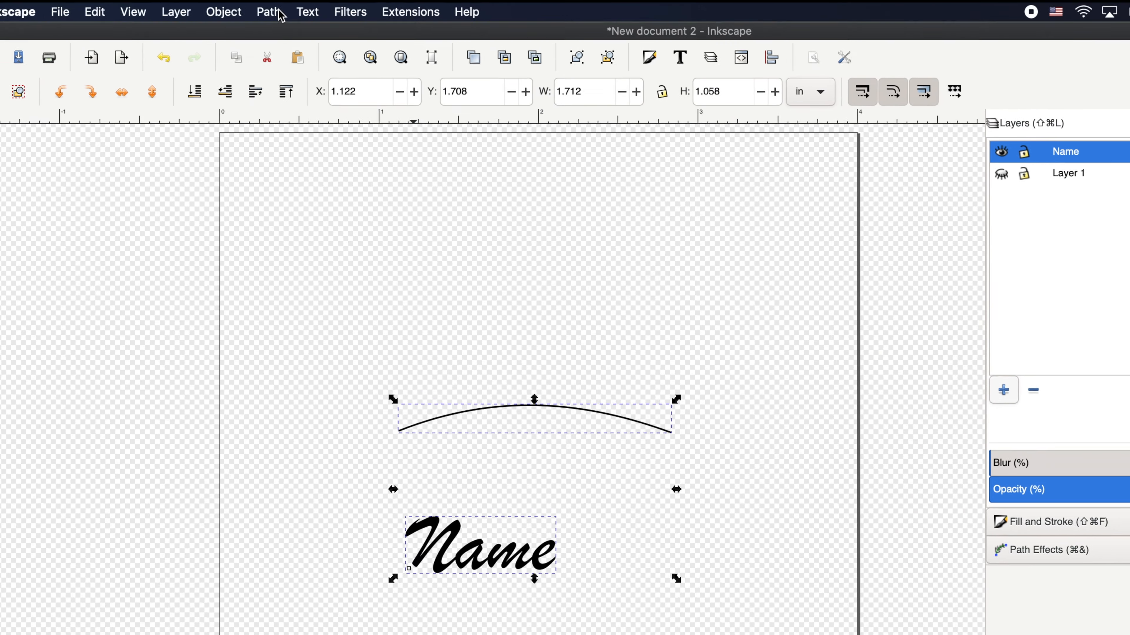
pyautogui.click(305, 12)
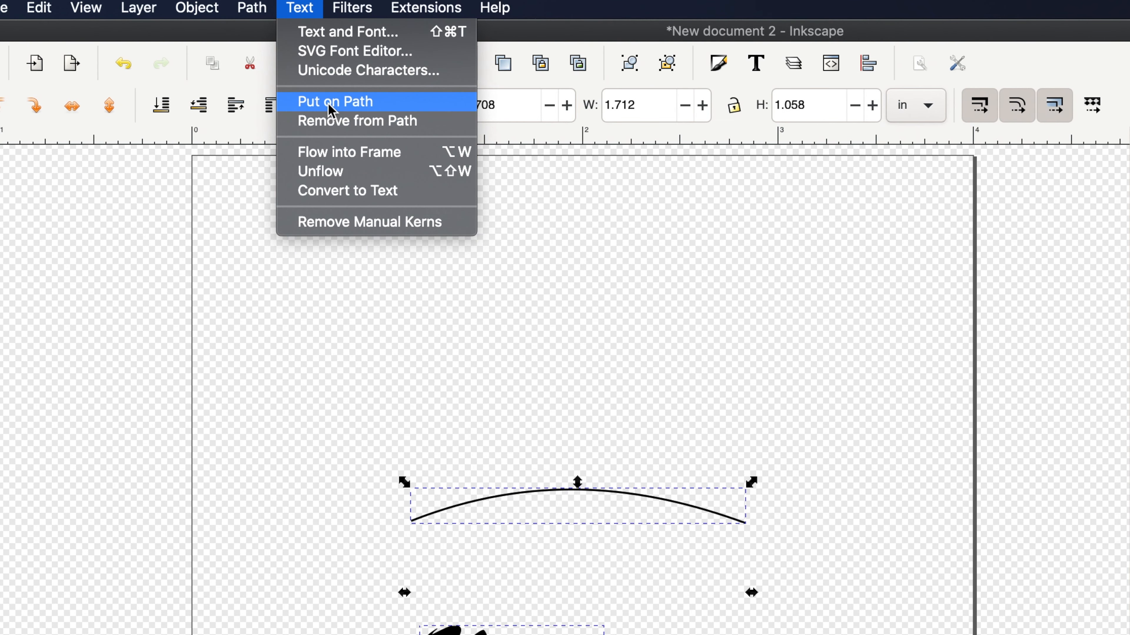
pyautogui.click(331, 109)
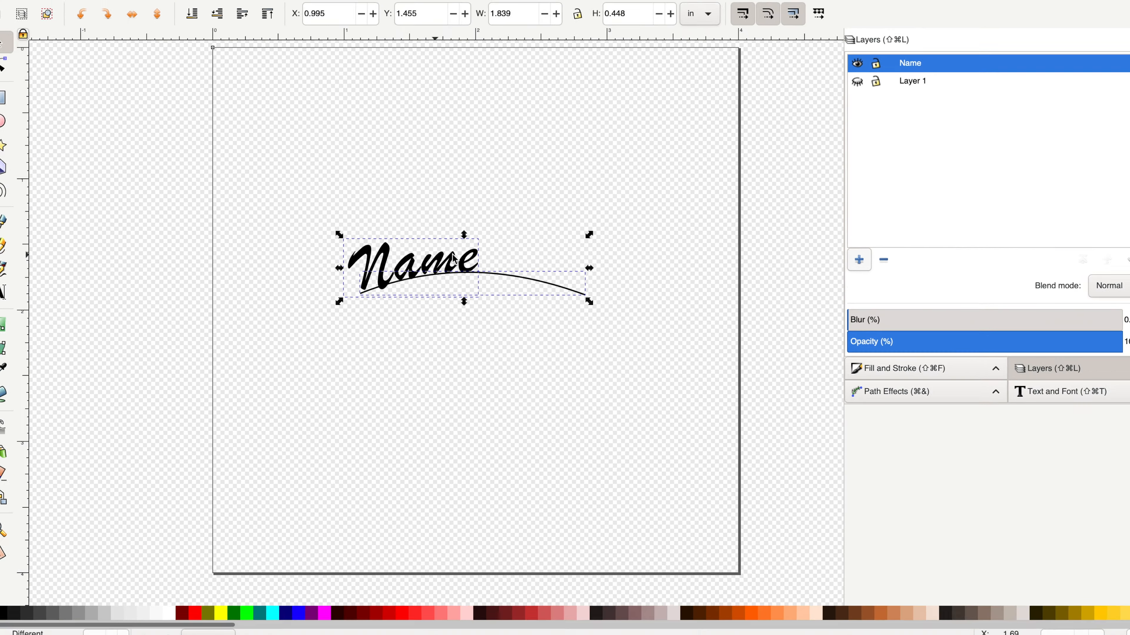
# Shift the text and arc to about X 1.03 in, Y 1.44 in, and centre the text over the arc at about X 1.37 in
pyautogui.moveTo(452, 254)
pyautogui.mouseDown()
pyautogui.moveTo(465, 255)
pyautogui.moveTo(456, 252)
pyautogui.mouseUp()
pyautogui.click(499, 249)
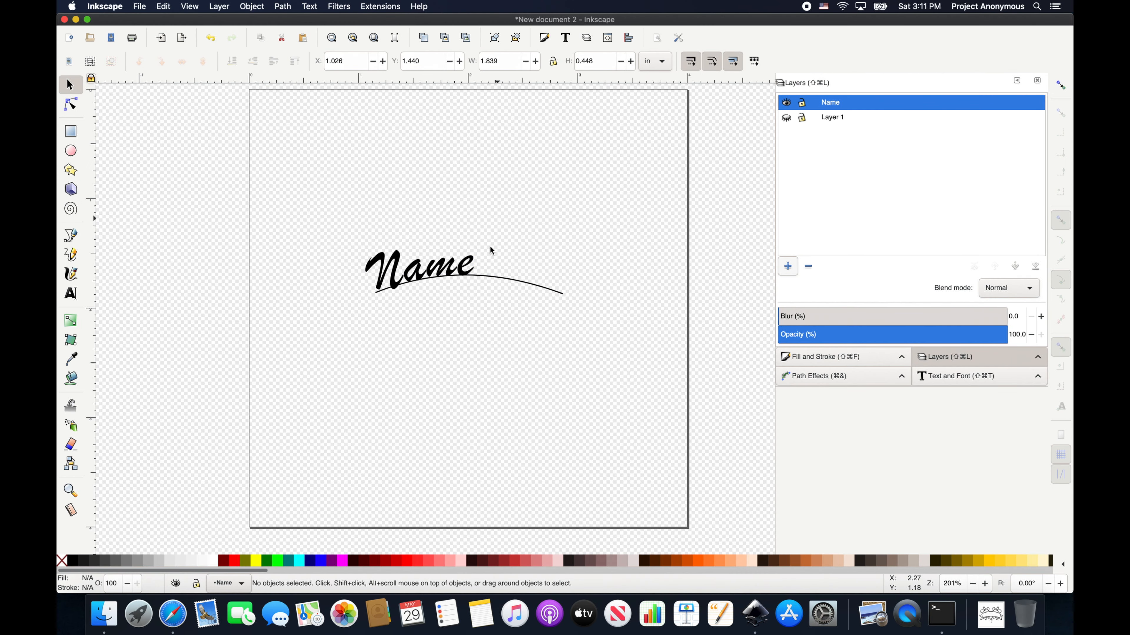
pyautogui.click(469, 264)
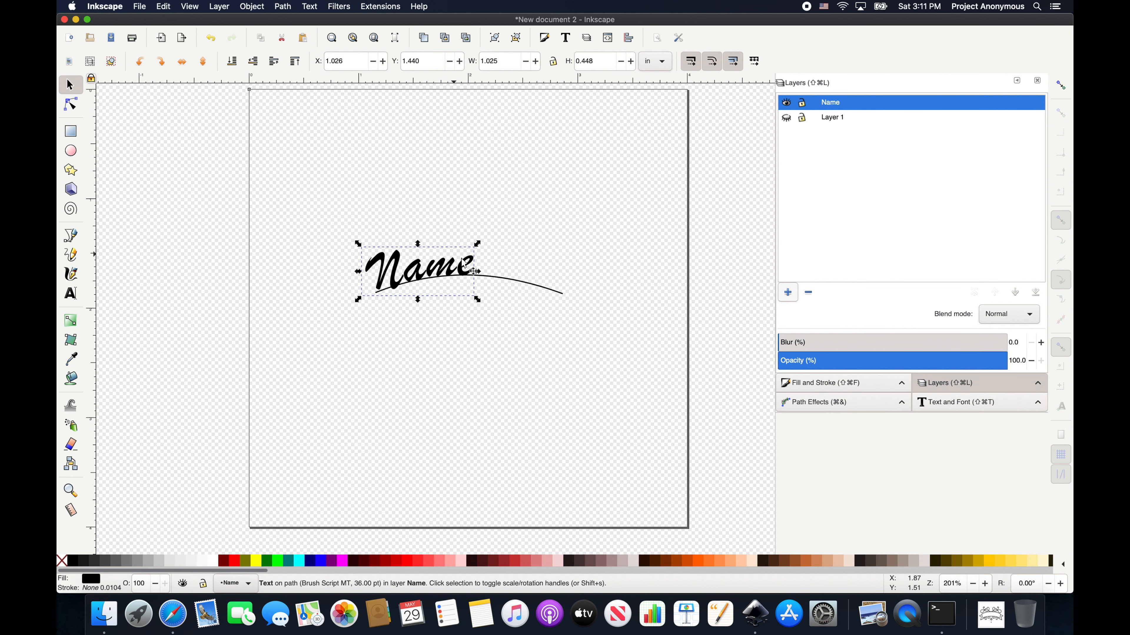
pyautogui.moveTo(484, 265); pyautogui.dragTo(504, 255)
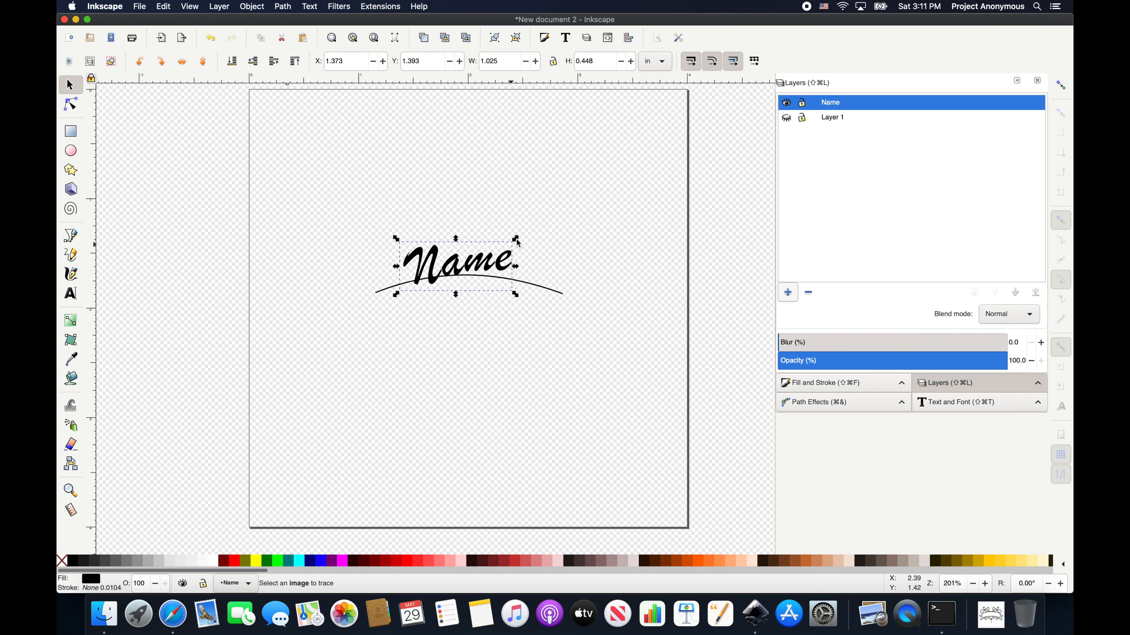
# Rotate the "Name" text slightly clockwise and reposition it above the arc's centre at about X 1.47 in, Y 1.21 in
pyautogui.click(491, 267)
pyautogui.moveTo(516, 239); pyautogui.dragTo(518, 249)
pyautogui.press('super+z')
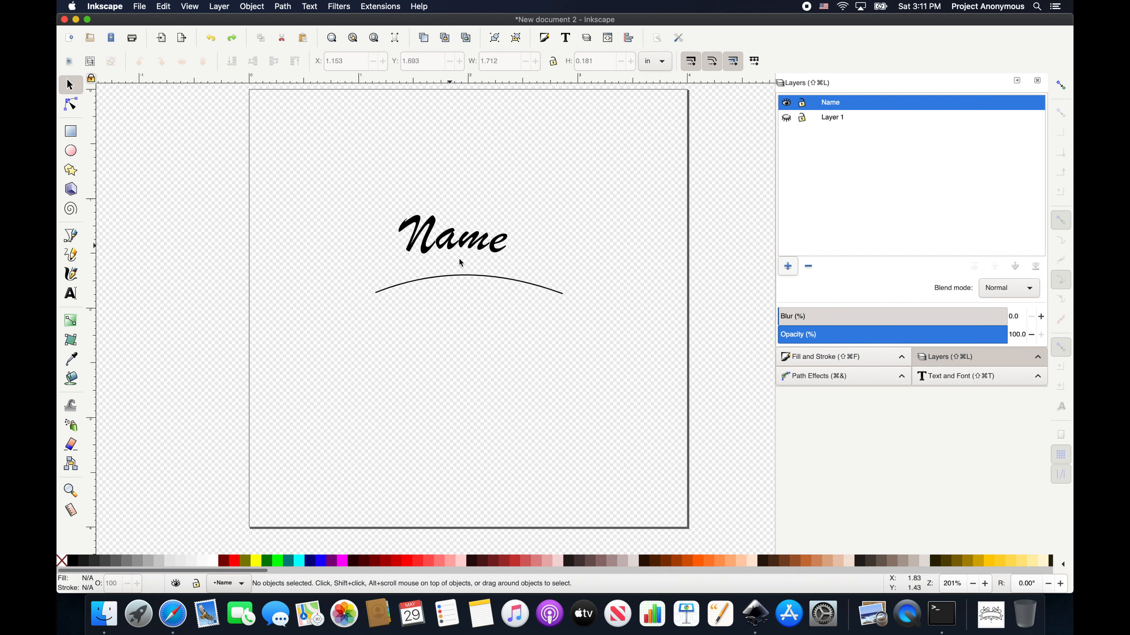
pyautogui.moveTo(450, 246); pyautogui.dragTo(456, 274)
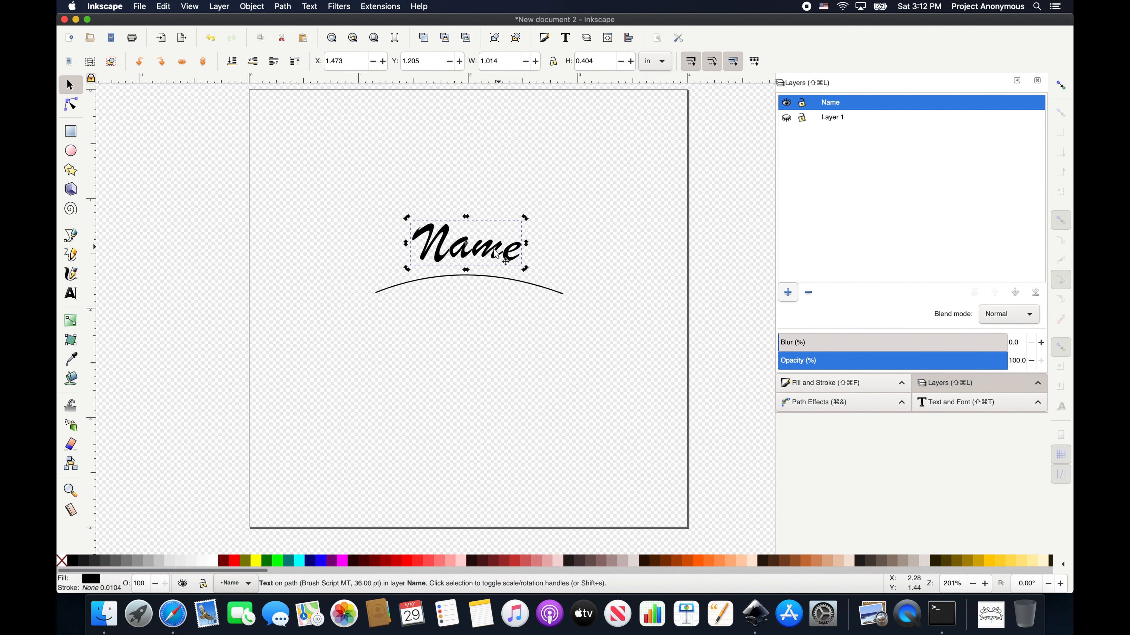
# Try out editing the curved text by deleting the letter "m" from "Name" and entering it again
pyautogui.press('t')
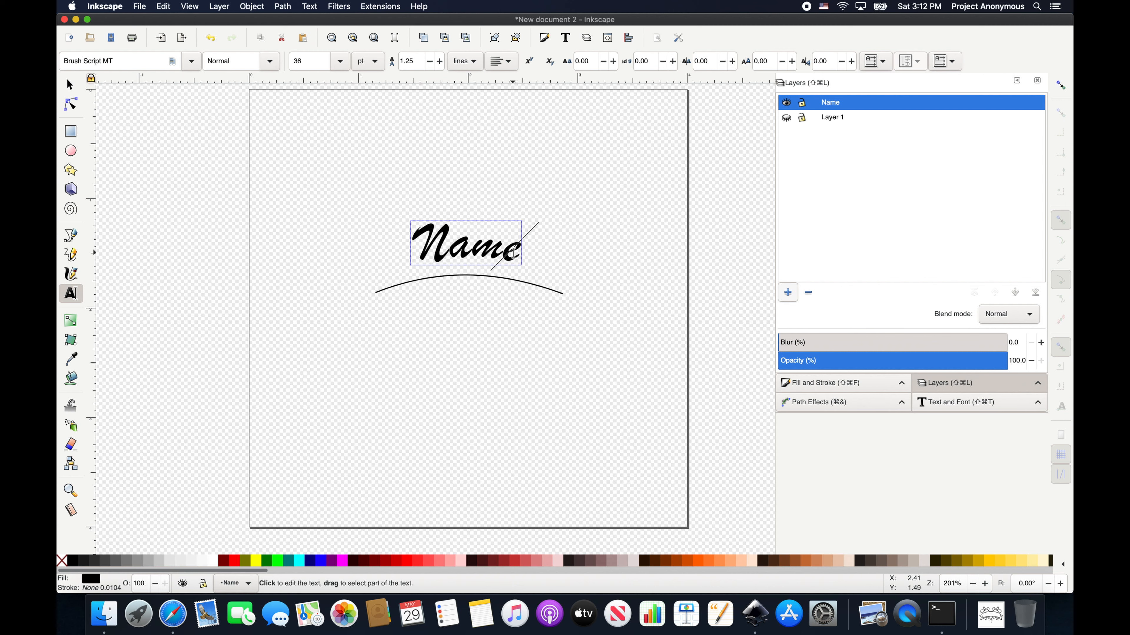
pyautogui.press('BackSpace')
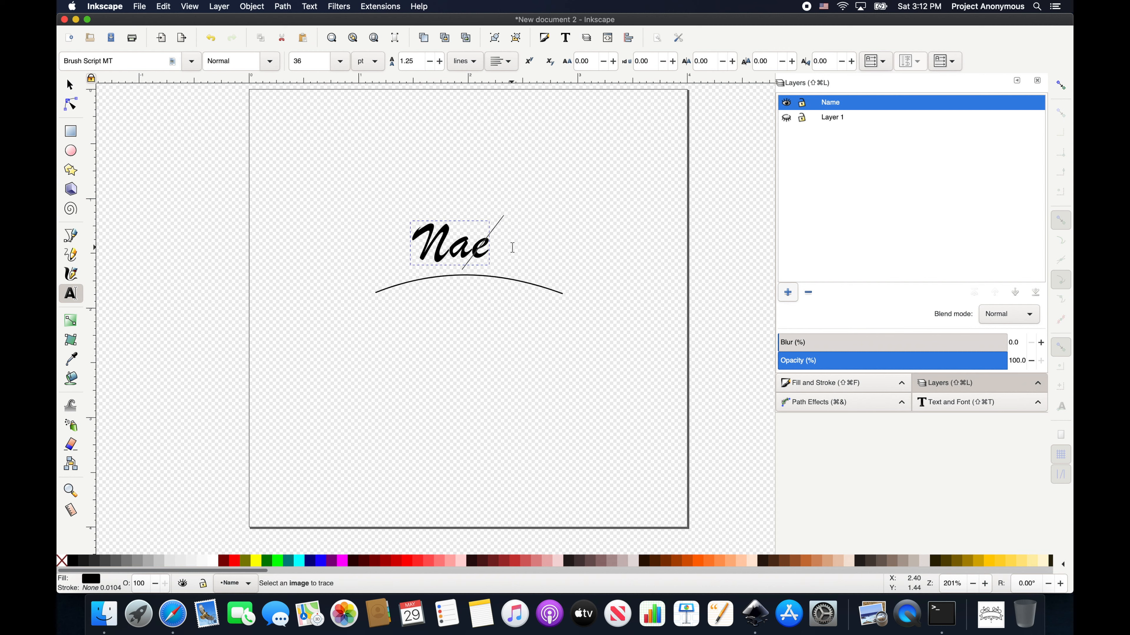
pyautogui.write('m')
pyautogui.click(604, 239)
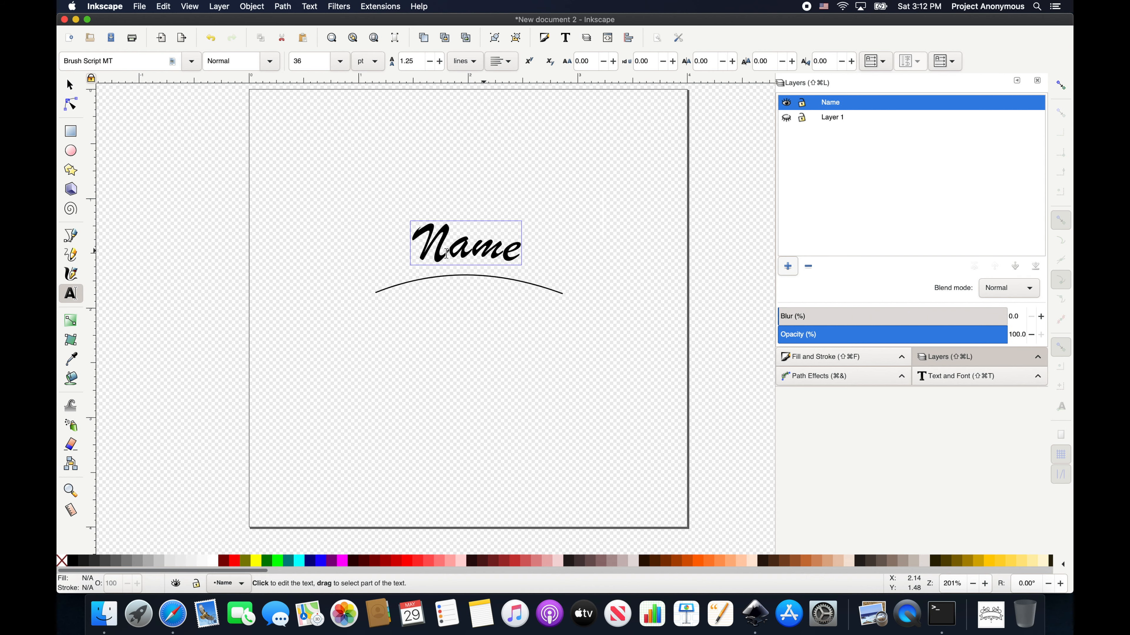
# Convert the curved "Name" text to a path and delete the arc beneath it
pyautogui.click(70, 85)
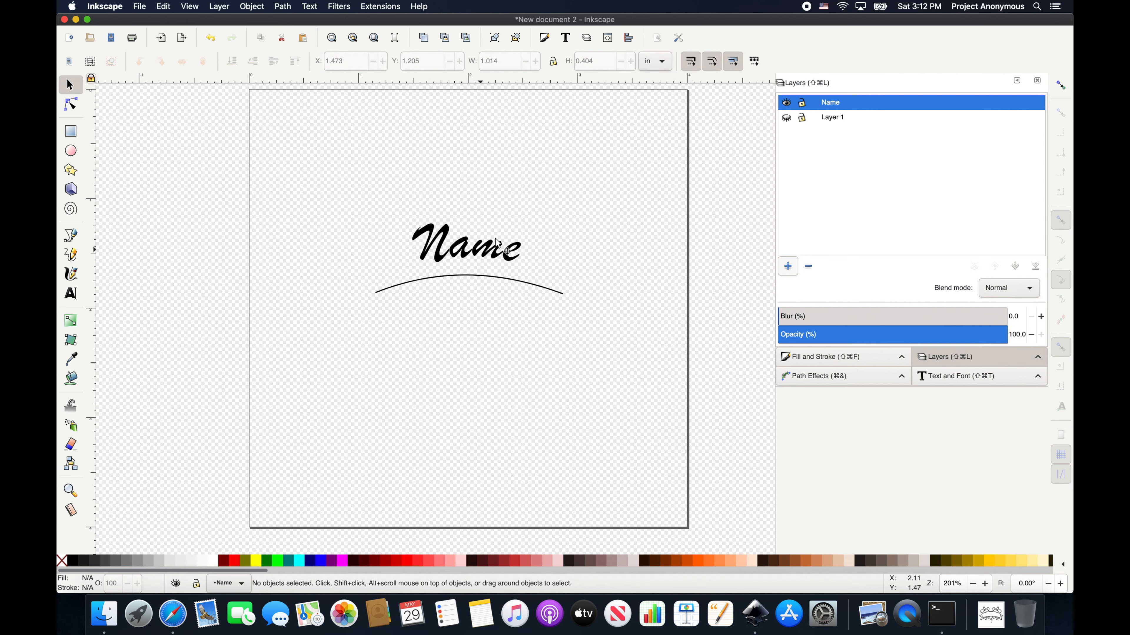
pyautogui.click(504, 246)
pyautogui.click(281, 2)
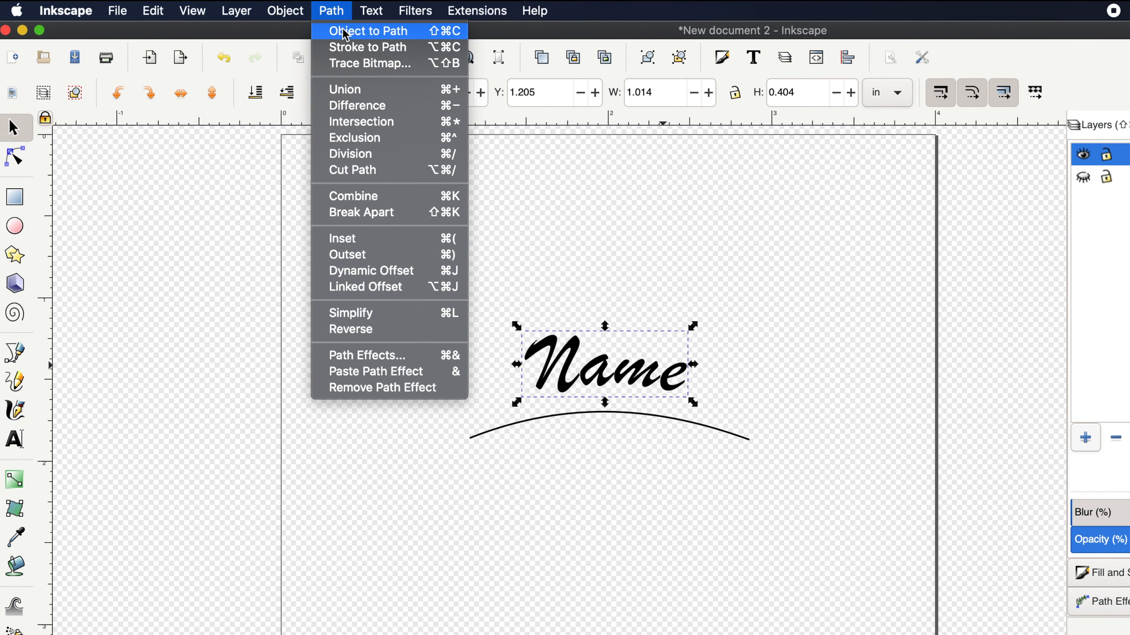
pyautogui.click(346, 32)
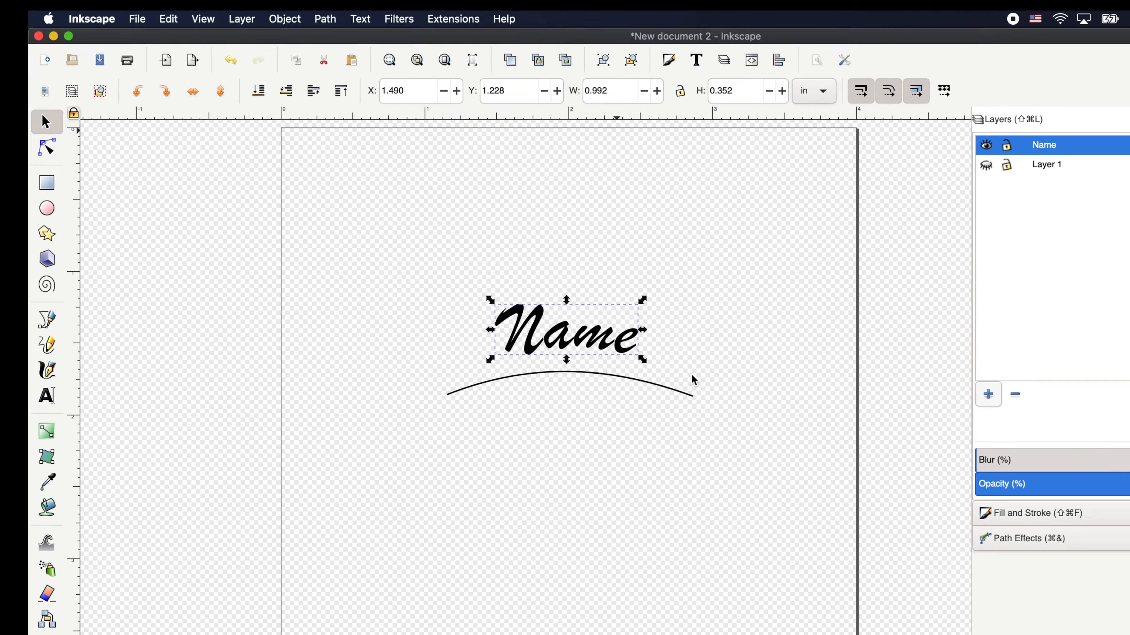
pyautogui.click(652, 386)
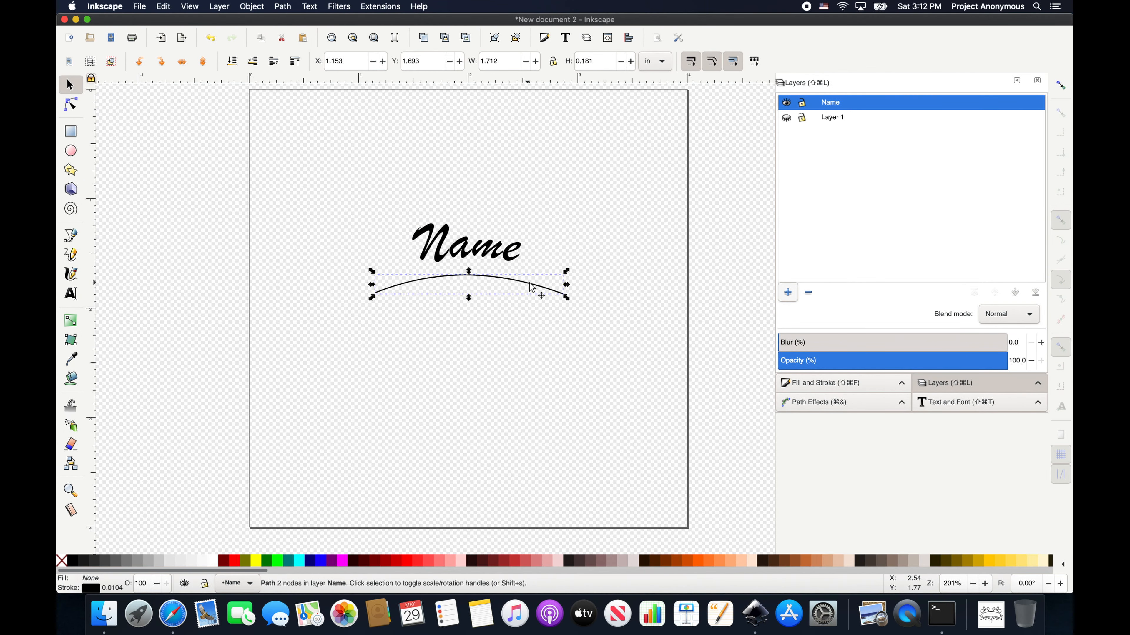
pyautogui.press('Delete')
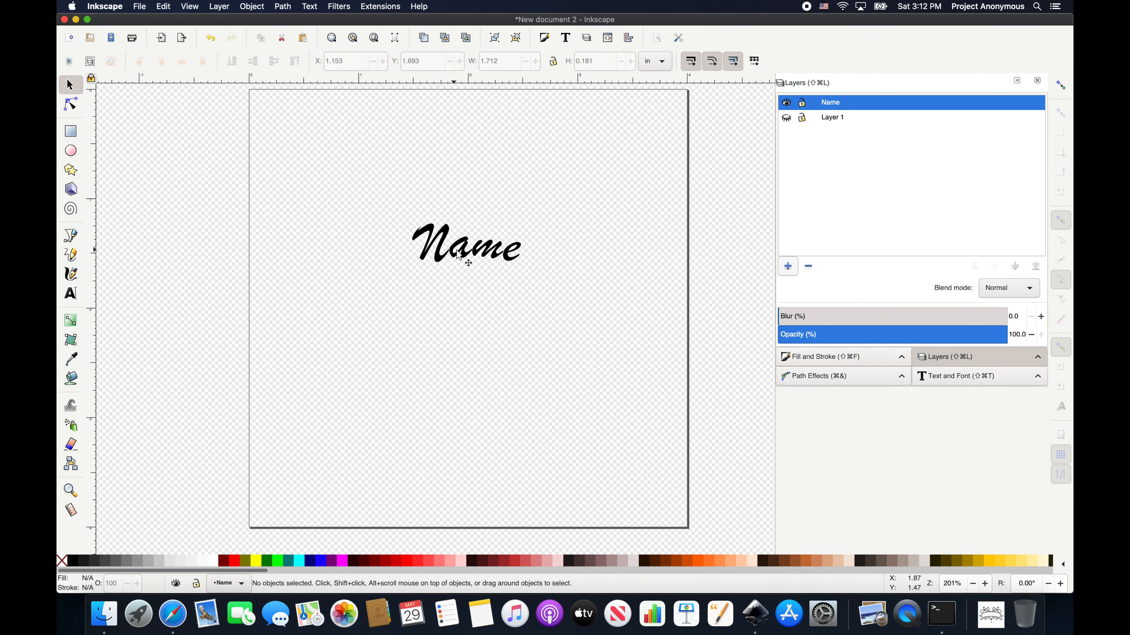
# Fill the "Name" lettering with red and, with Layer 1 shown, centre it inside the banner at about X 1.46 in, Y 1.33 in
pyautogui.moveTo(457, 250); pyautogui.dragTo(442, 350)
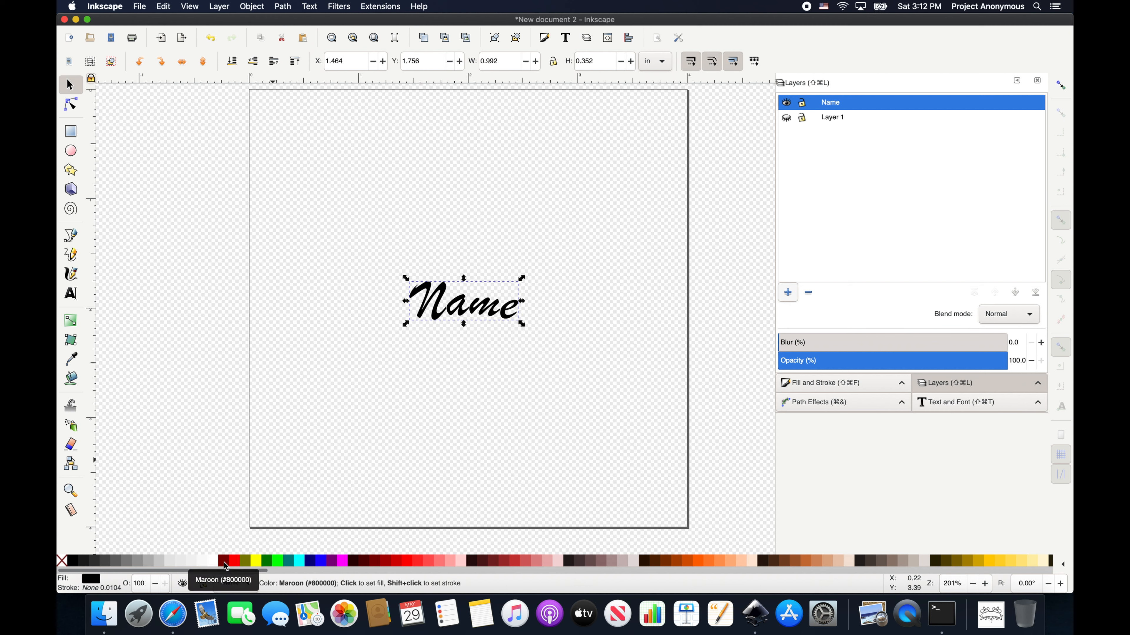
pyautogui.click(226, 561)
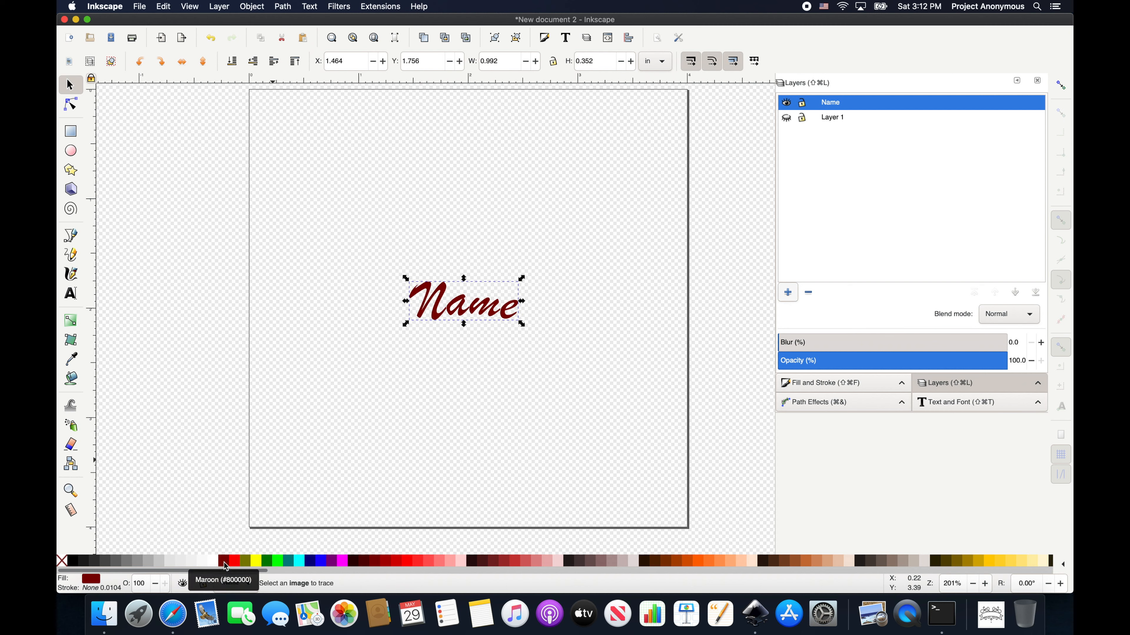
pyautogui.click(233, 561)
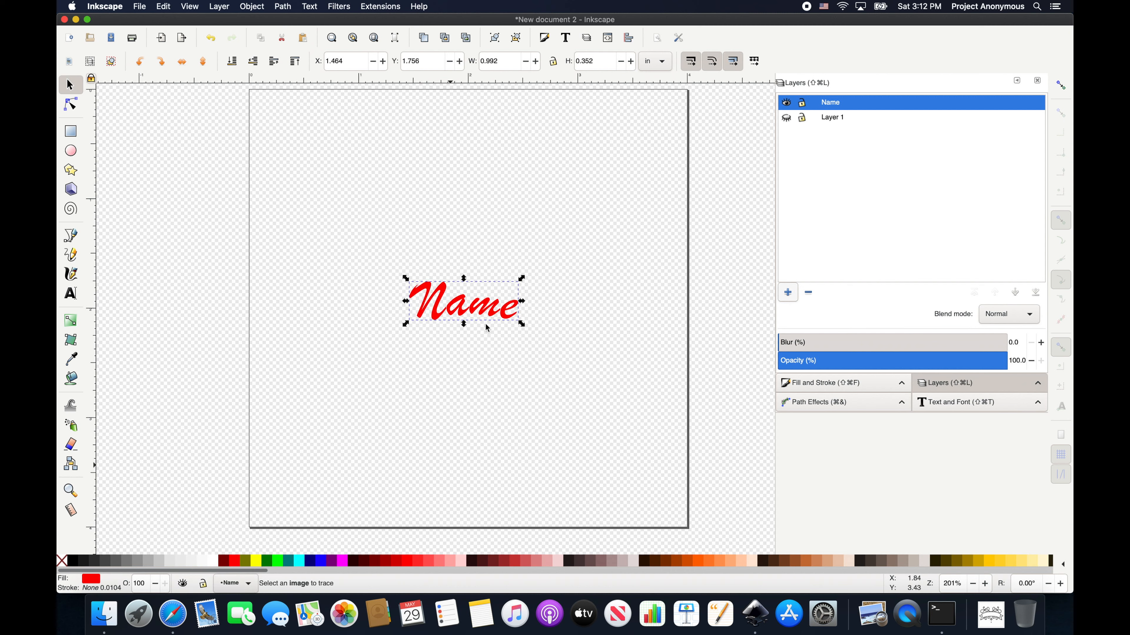
pyautogui.click(786, 118)
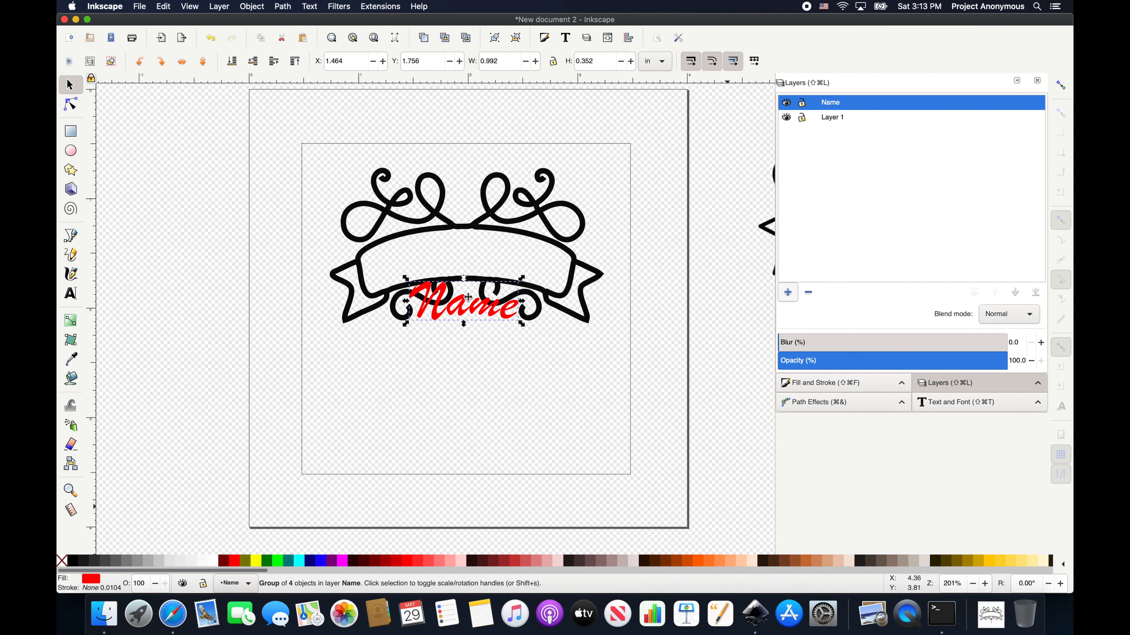
pyautogui.moveTo(470, 312); pyautogui.dragTo(473, 252)
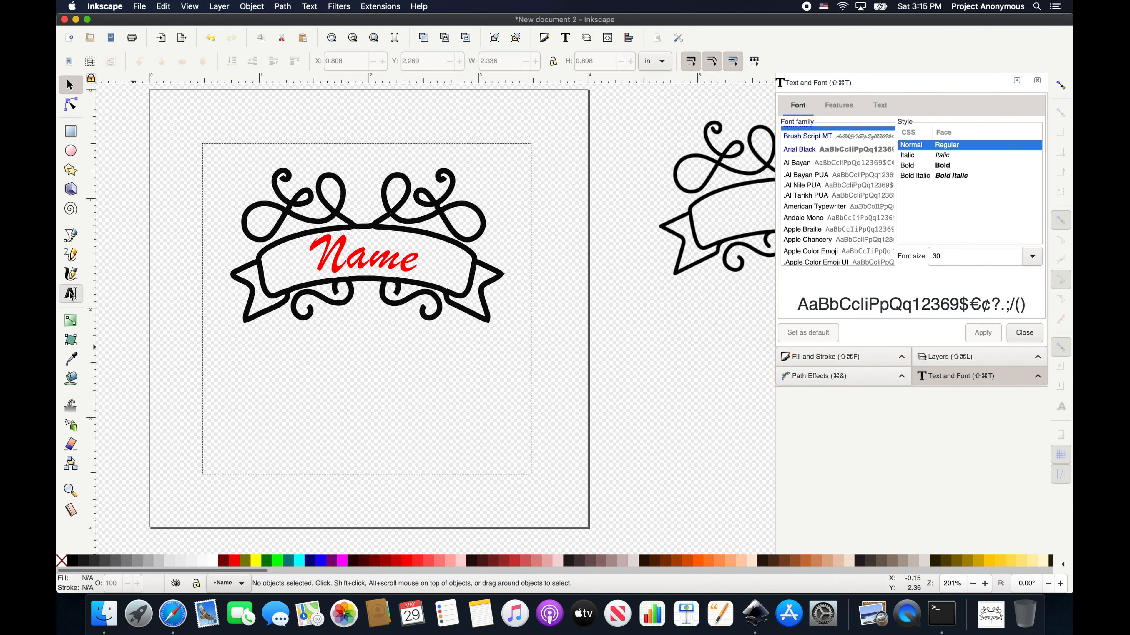
# Add the text "Made with Love", "by" and "Project Anonymous" on three lines below the banner
pyautogui.click(261, 354)
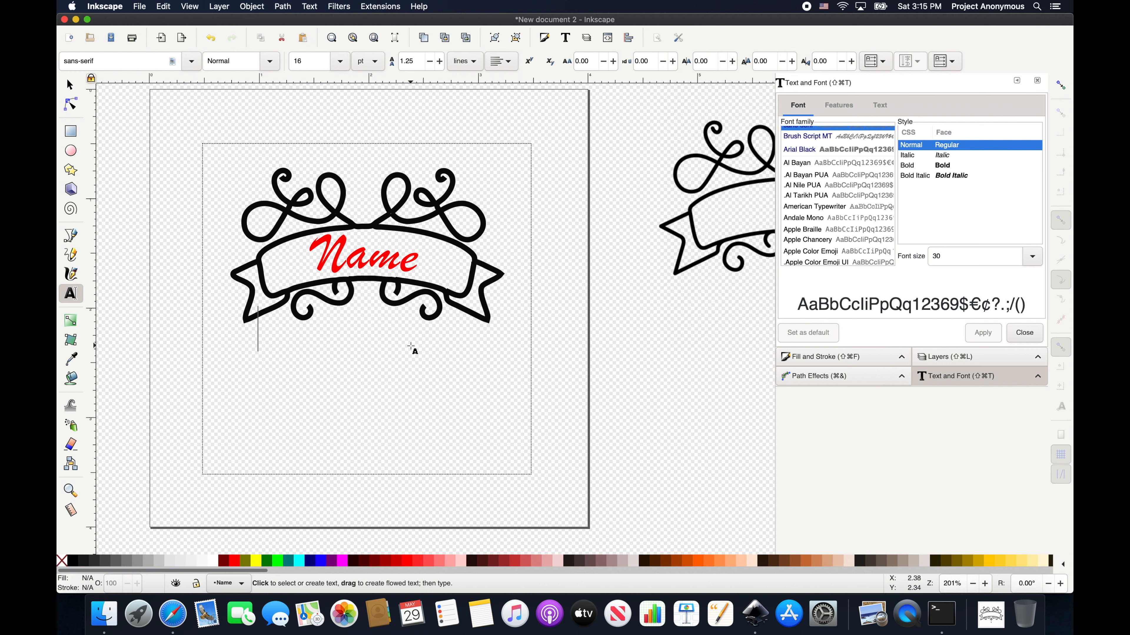
pyautogui.write('Made w')
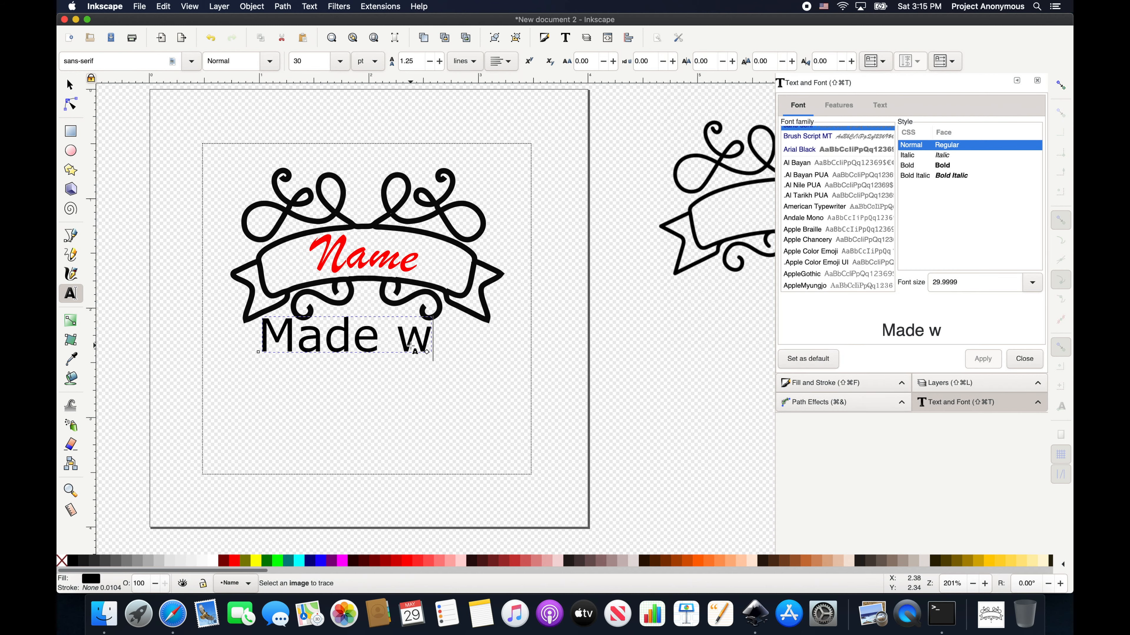
pyautogui.write('ith Love')
pyautogui.press('Return')
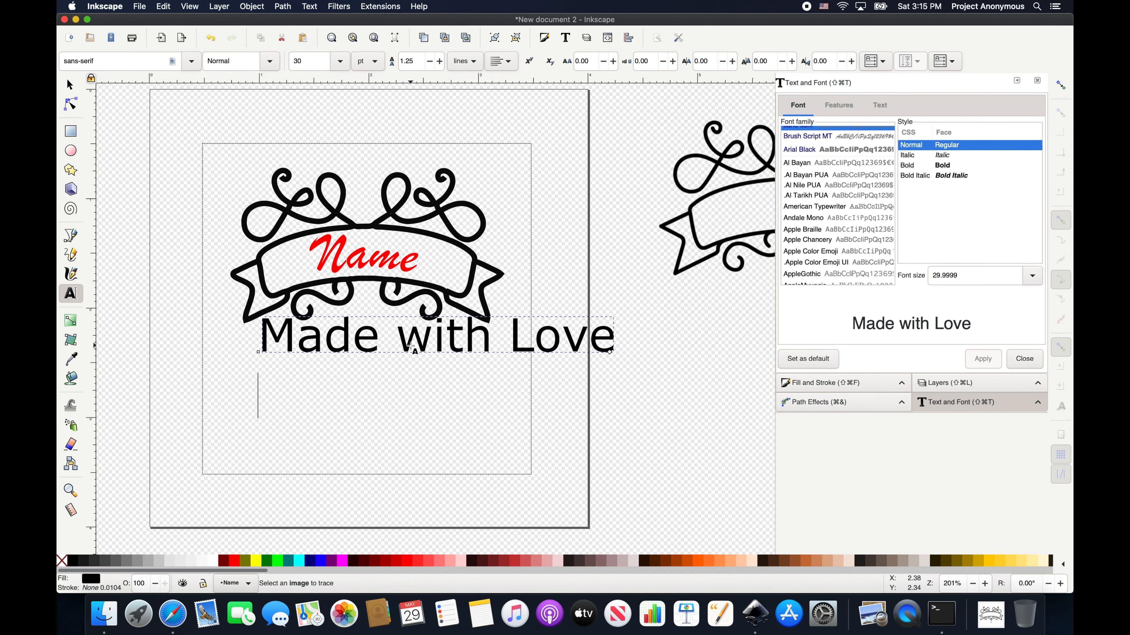
pyautogui.write('by')
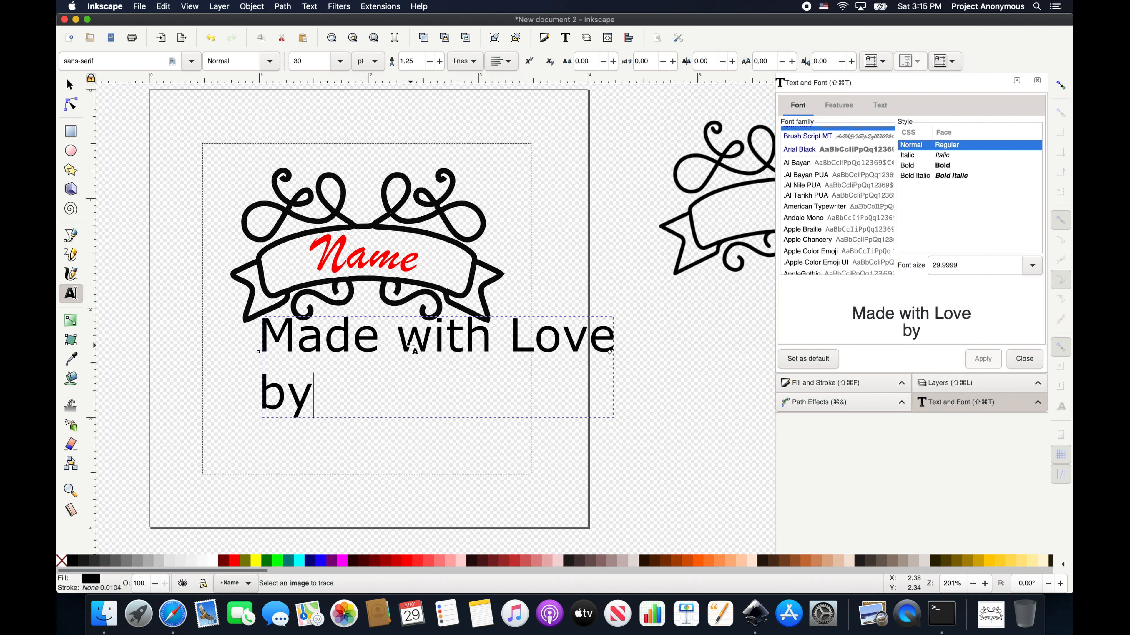
pyautogui.press('Return')
pyautogui.write('P')
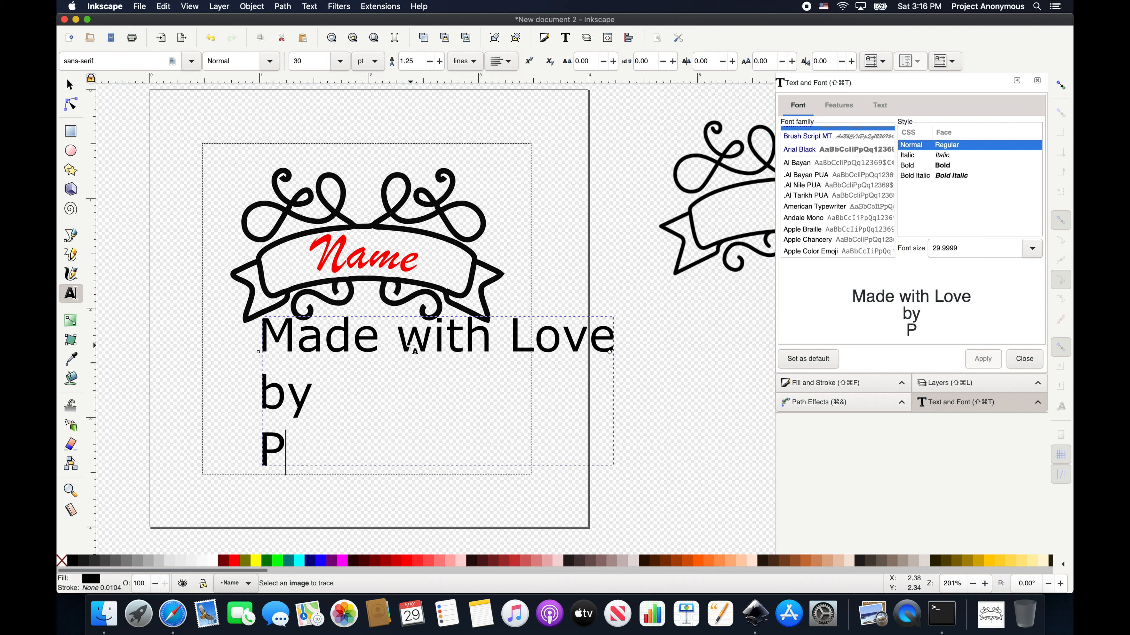
pyautogui.write('roject An')
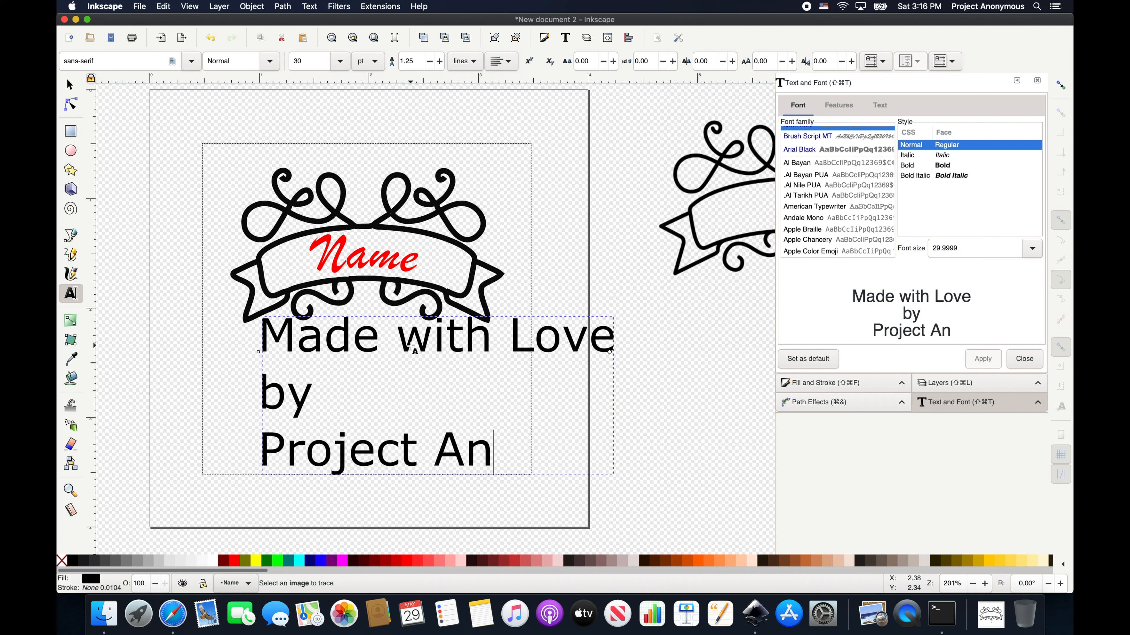
pyautogui.write('onymous')
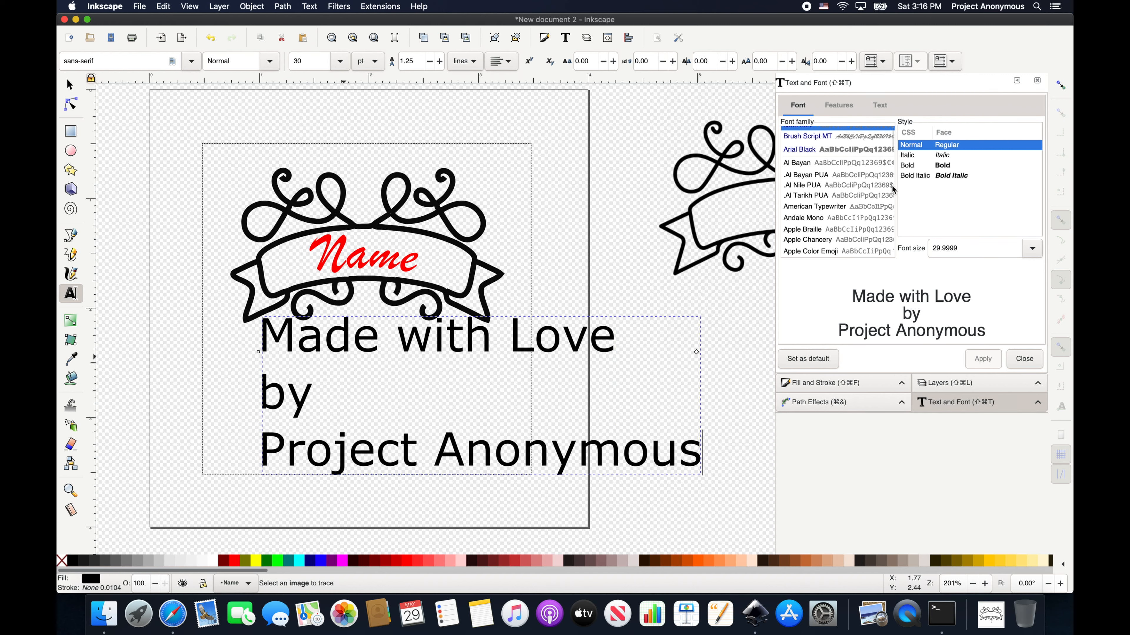
# Set the three-line text in Arial Black at 18 pt
pyautogui.click(841, 152)
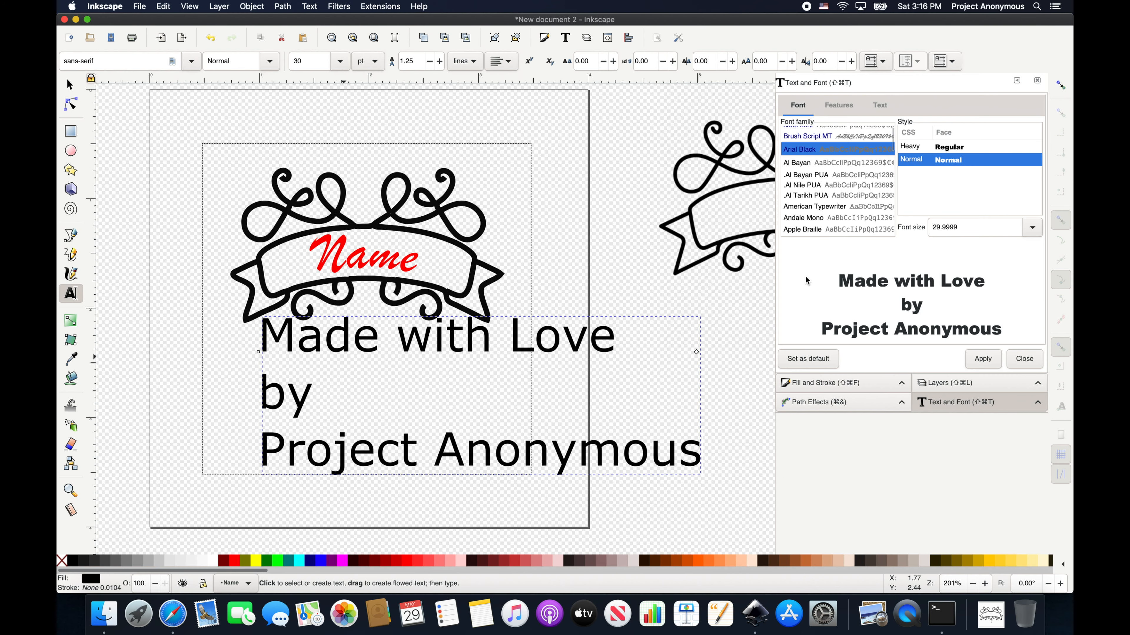
pyautogui.click(1031, 227)
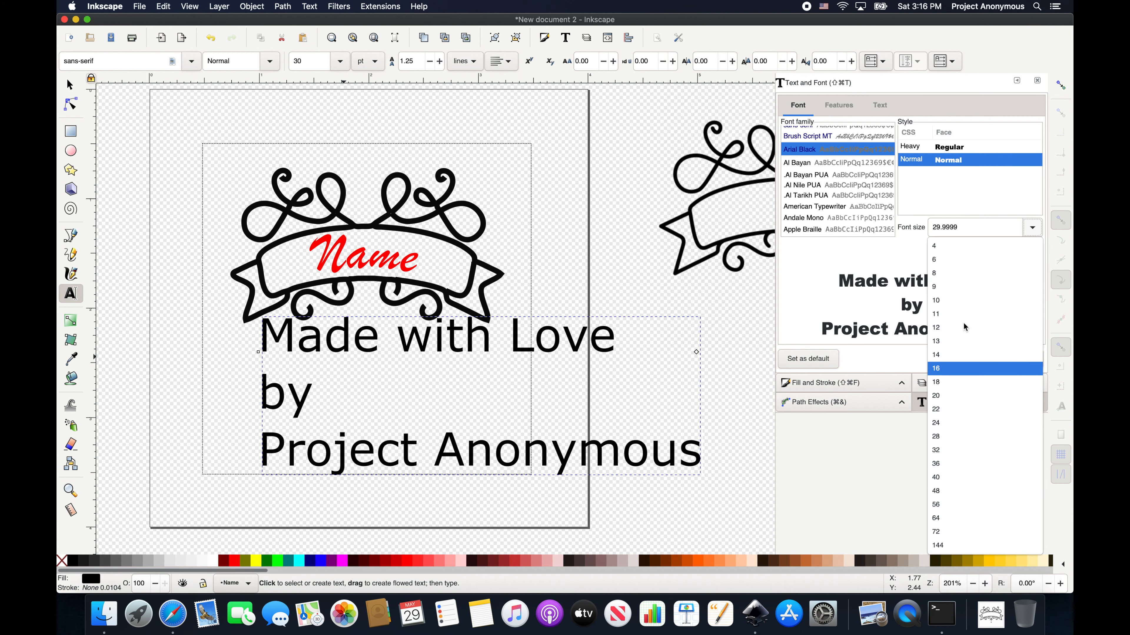
pyautogui.click(936, 368)
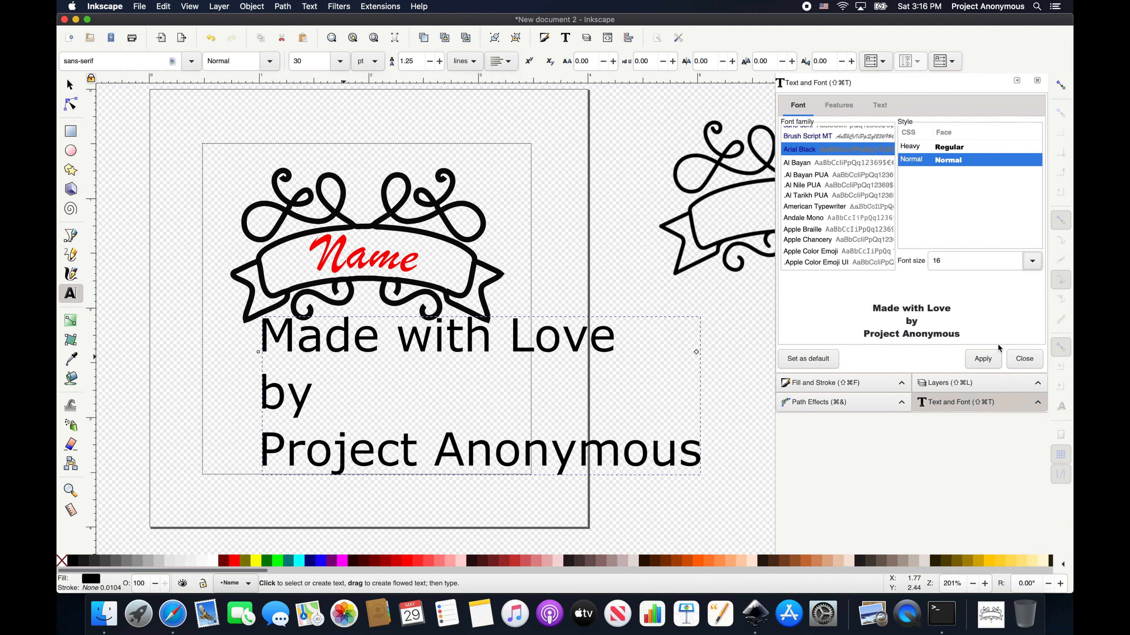
pyautogui.click(983, 361)
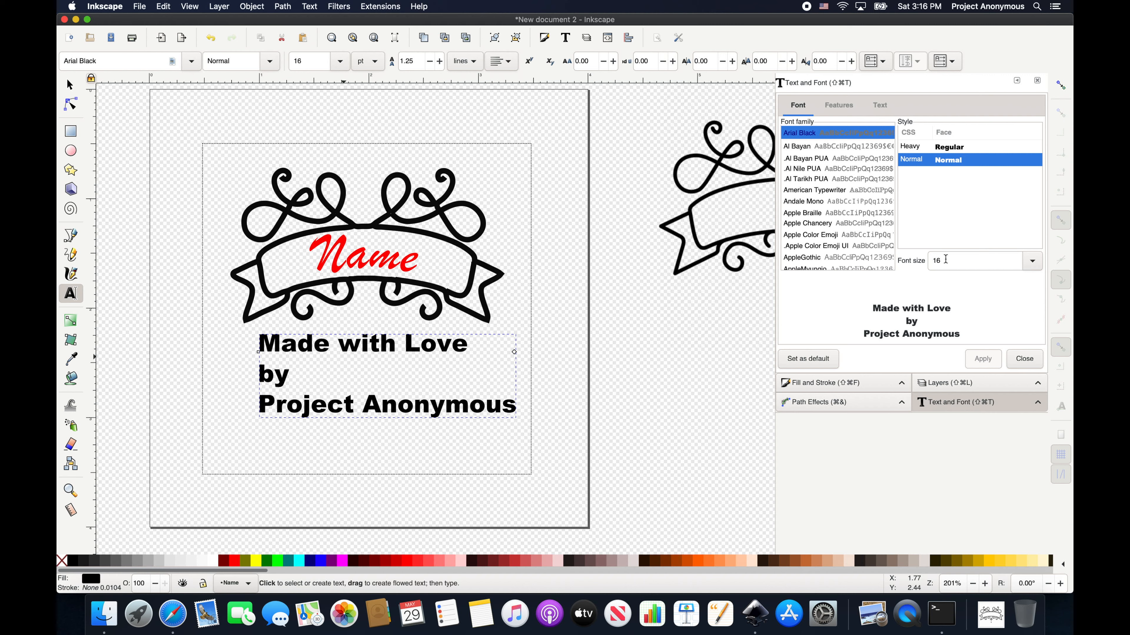
pyautogui.click(936, 260)
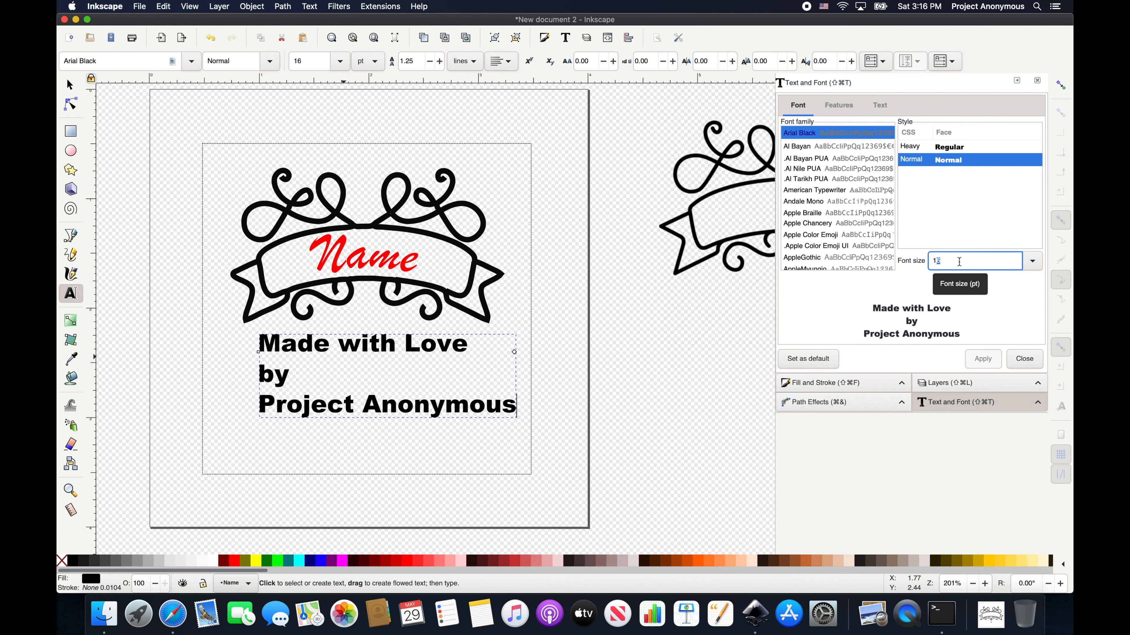
pyautogui.write('8')
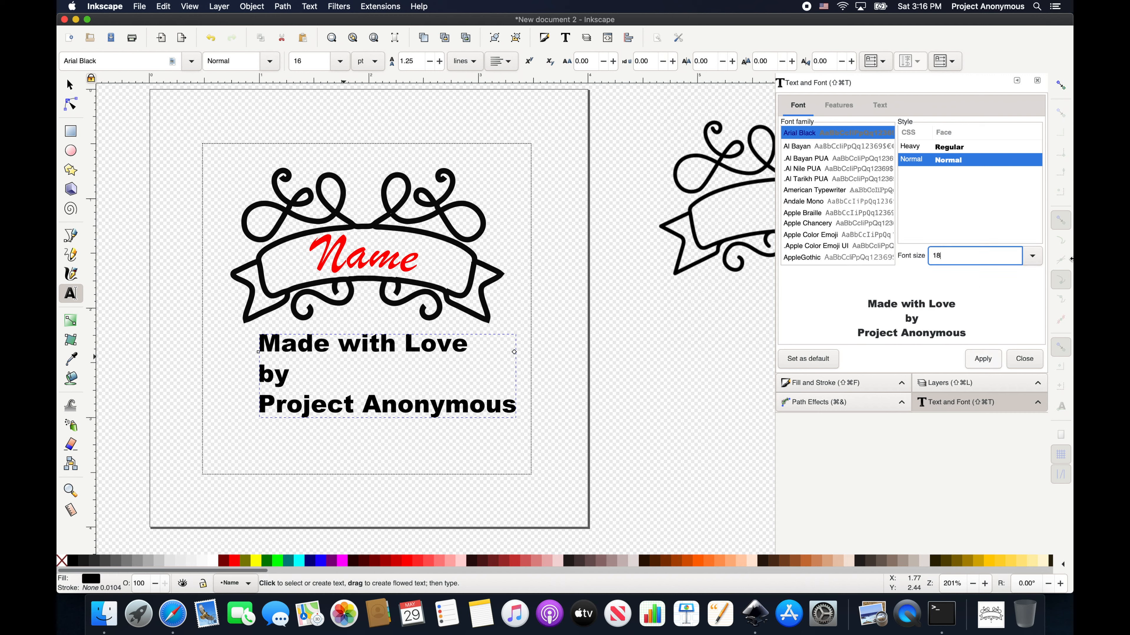
pyautogui.click(982, 359)
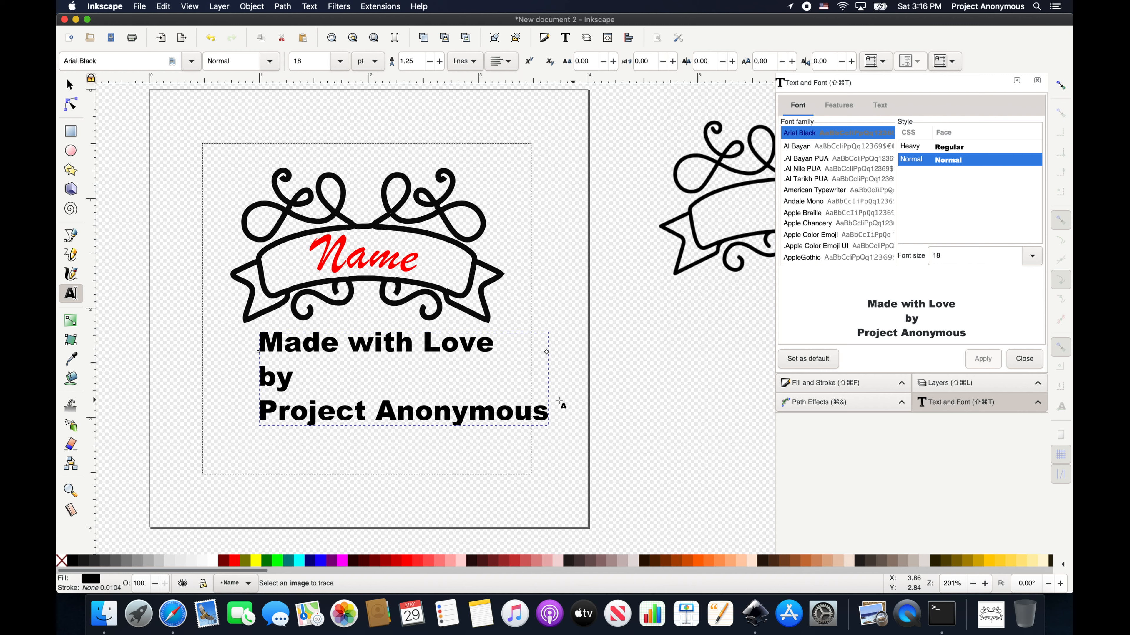
# Convert the three-line text to paths and ungroup it into individual letters
pyautogui.click(70, 85)
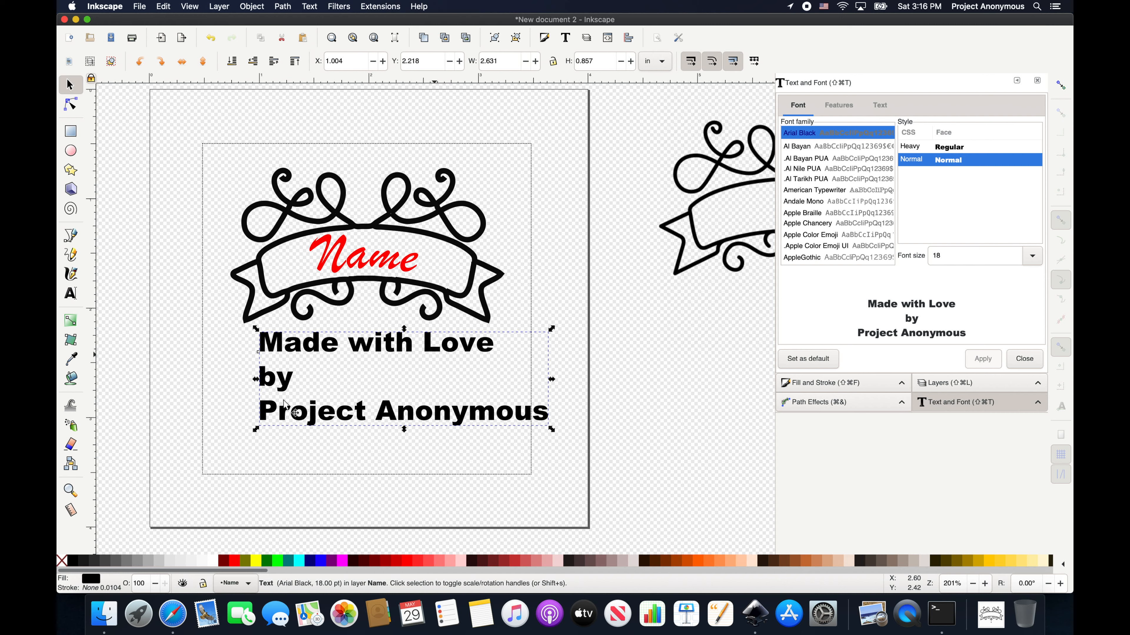
pyautogui.click(283, 6)
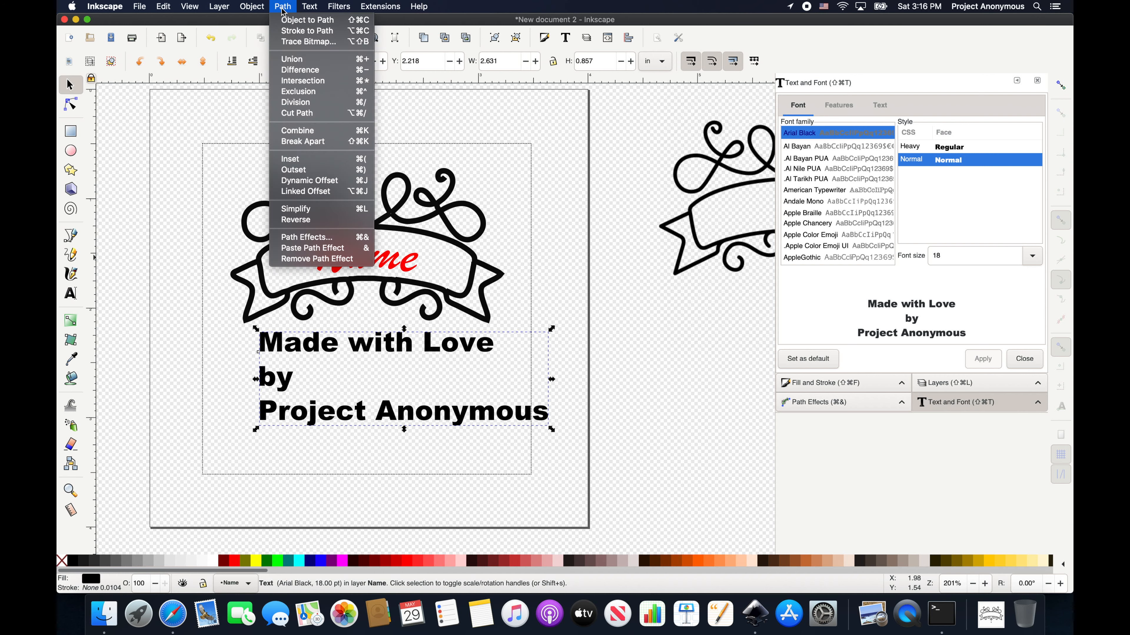
pyautogui.click(287, 20)
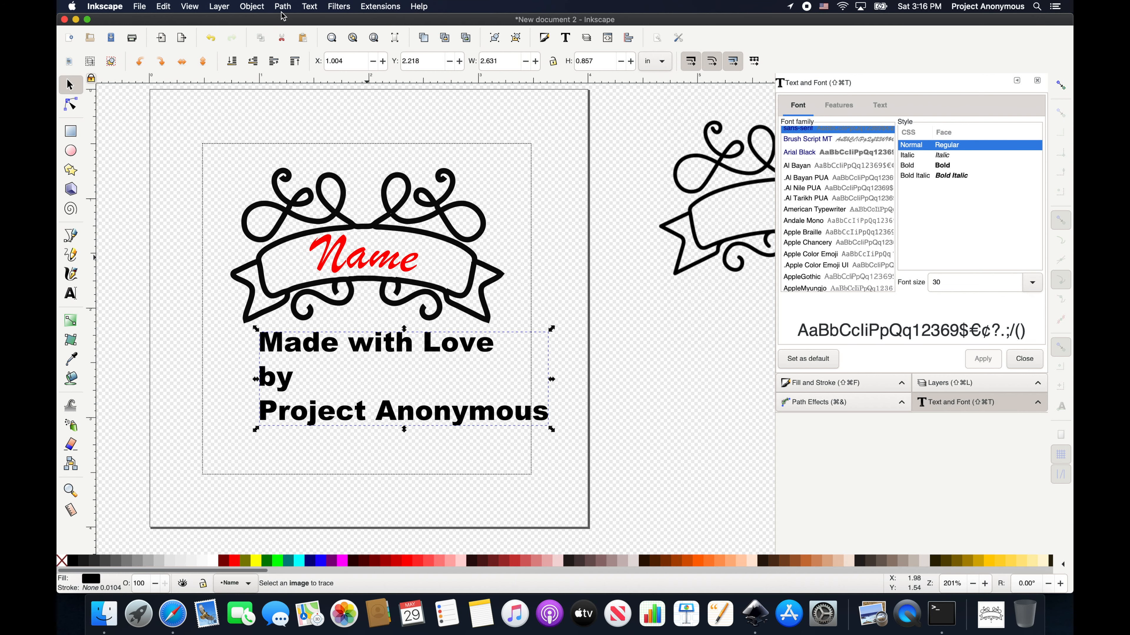
pyautogui.click(252, 7)
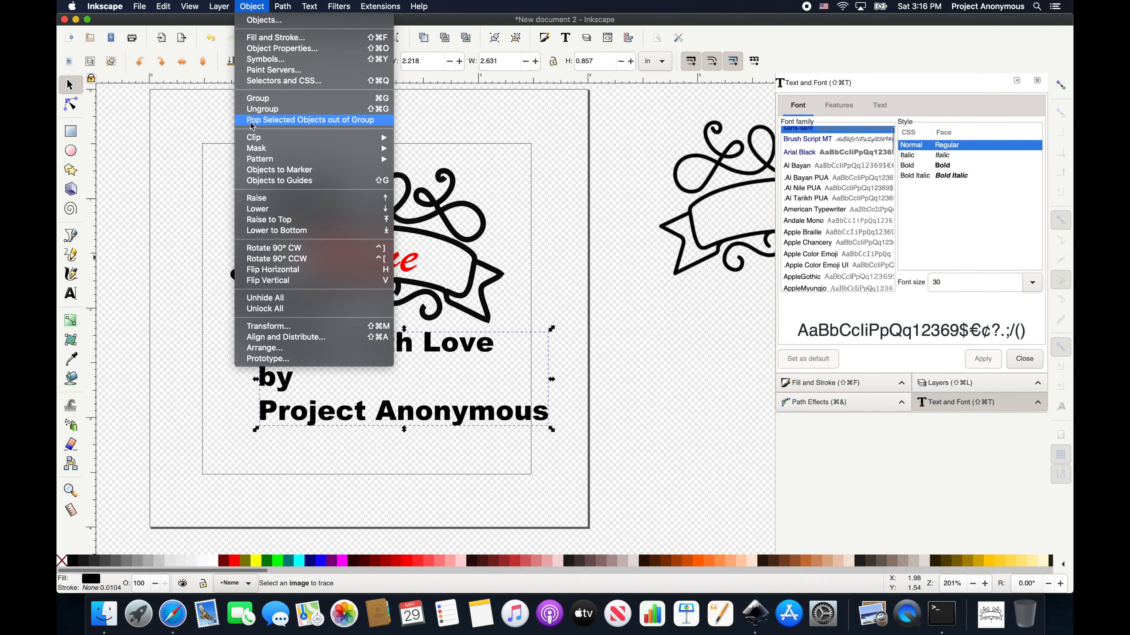
pyautogui.click(258, 110)
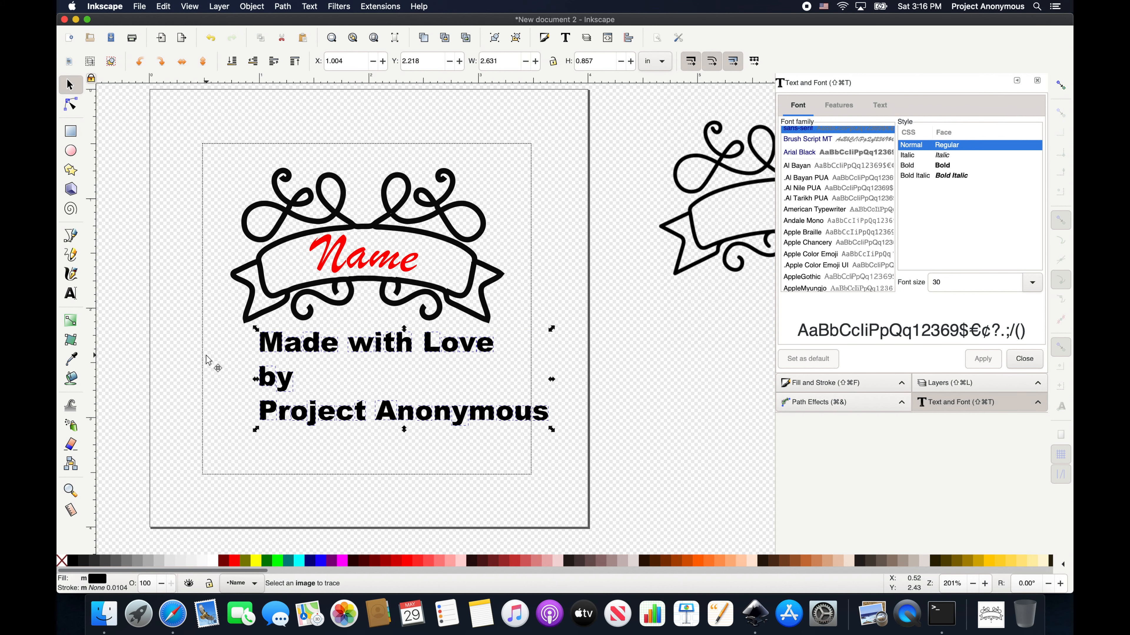
# Centre each of the three text lines below the banner, placing "Project Anonymous" at about X 0.68 in, Y 3.01 in
pyautogui.click(217, 369)
pyautogui.moveTo(221, 322); pyautogui.dragTo(412, 355)
pyautogui.moveTo(220, 361); pyautogui.dragTo(371, 392)
pyautogui.moveTo(240, 393); pyautogui.dragTo(569, 434)
pyautogui.moveTo(528, 420); pyautogui.dragTo(492, 439)
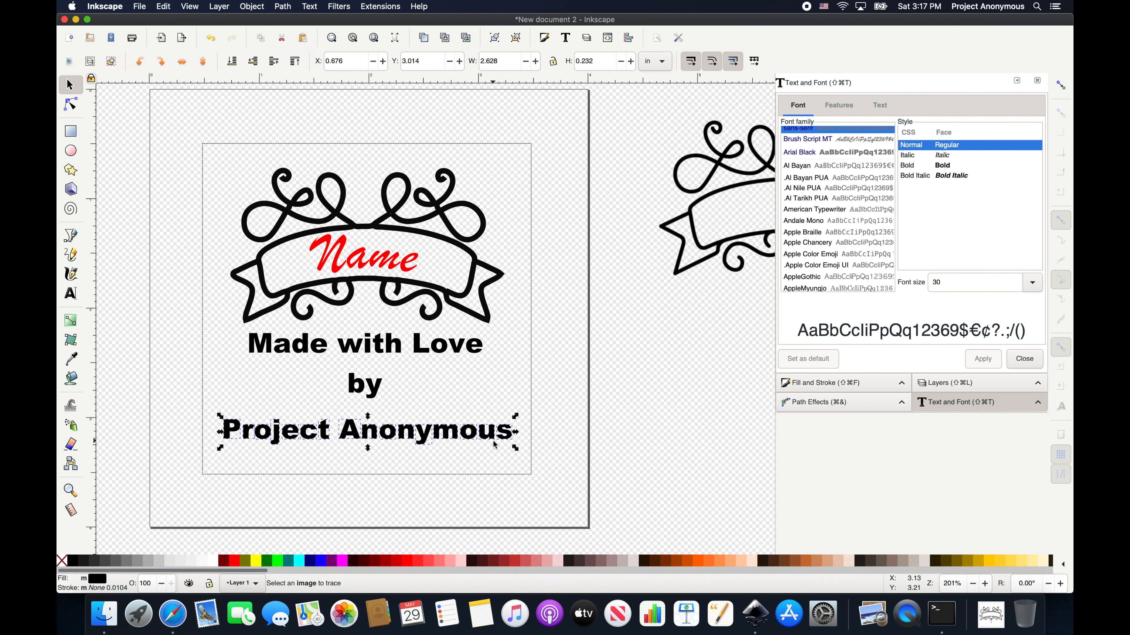
pyautogui.click(570, 378)
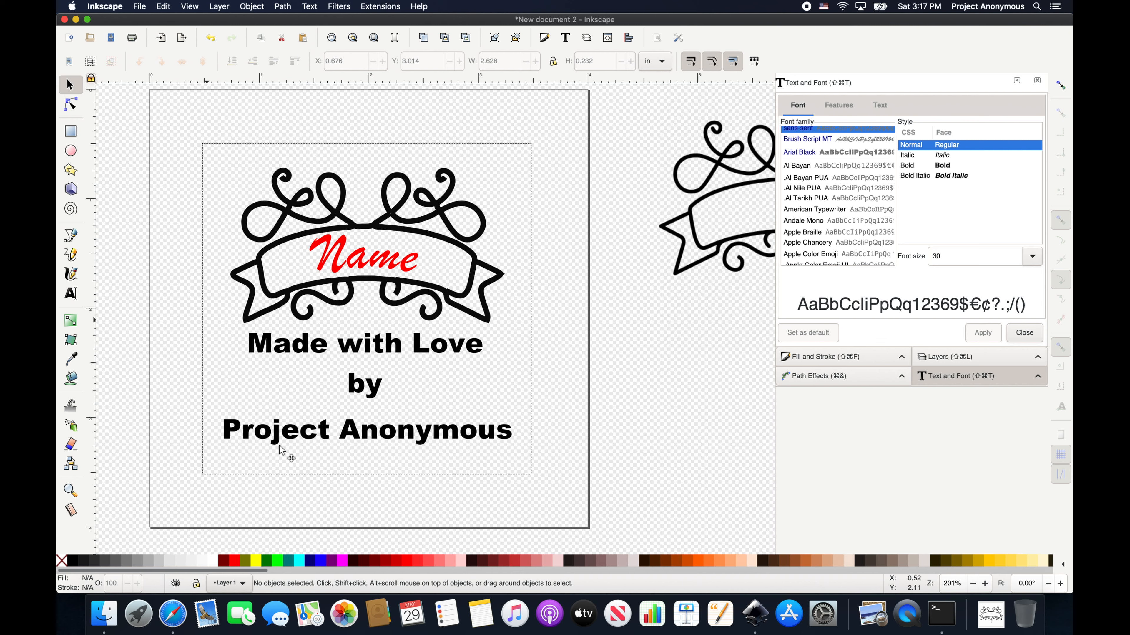
# Fill all letters of the three text lines below the banner with cyan
pyautogui.moveTo(279, 444); pyautogui.dragTo(497, 448)
pyautogui.press('super+z')
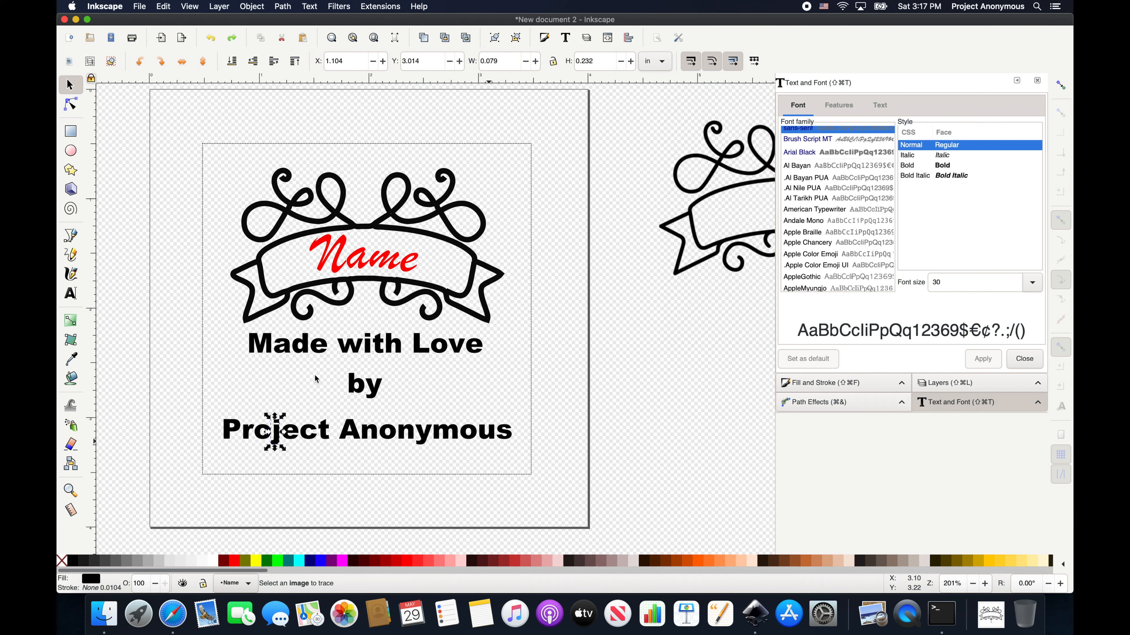
pyautogui.click(208, 326)
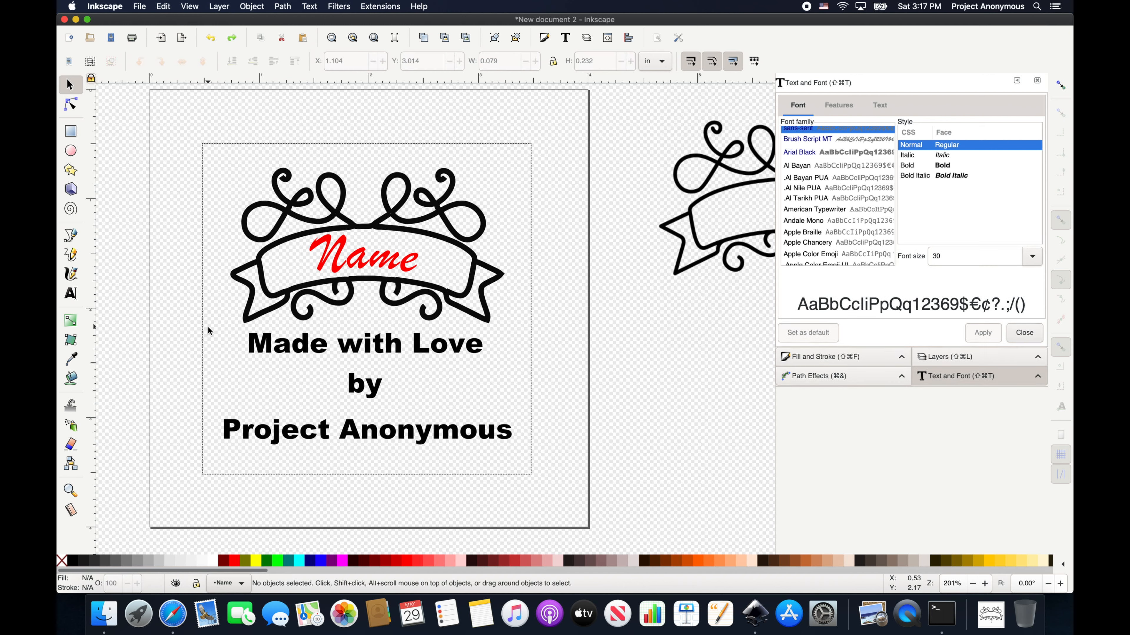
pyautogui.moveTo(208, 326); pyautogui.dragTo(513, 452)
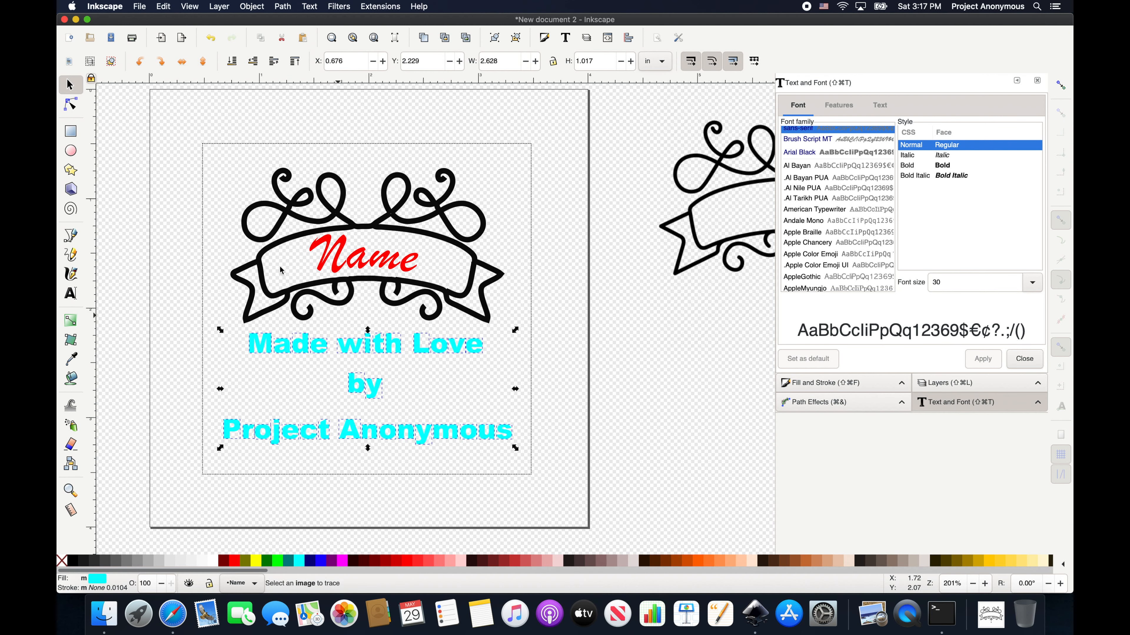
# Fill the curved name inside the banner with a muted light red
pyautogui.click(355, 267)
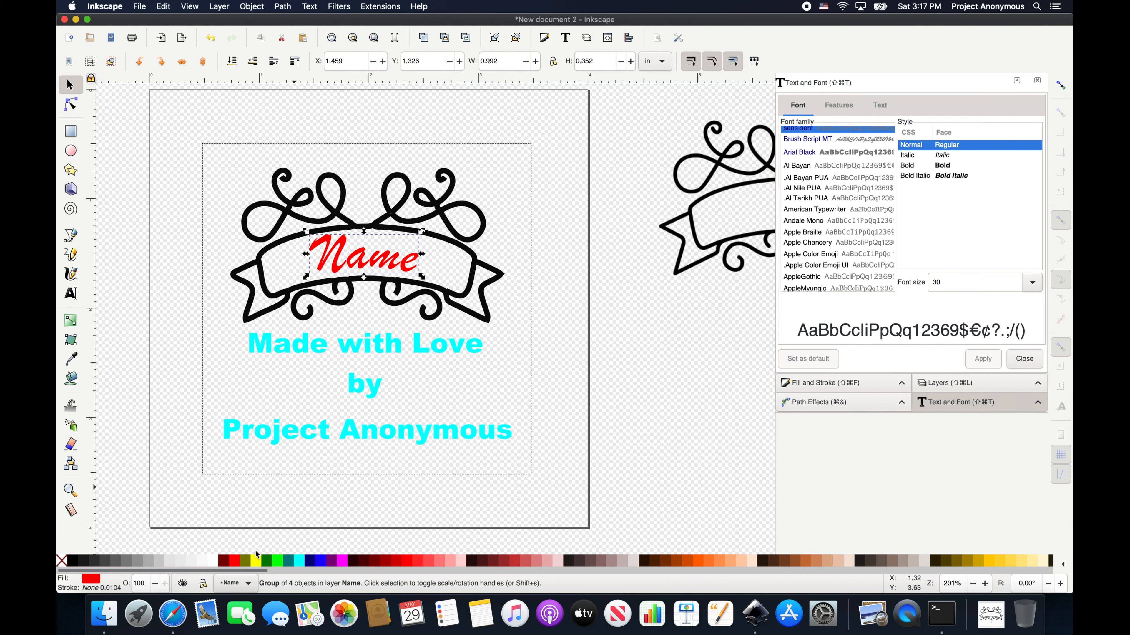
pyautogui.click(536, 561)
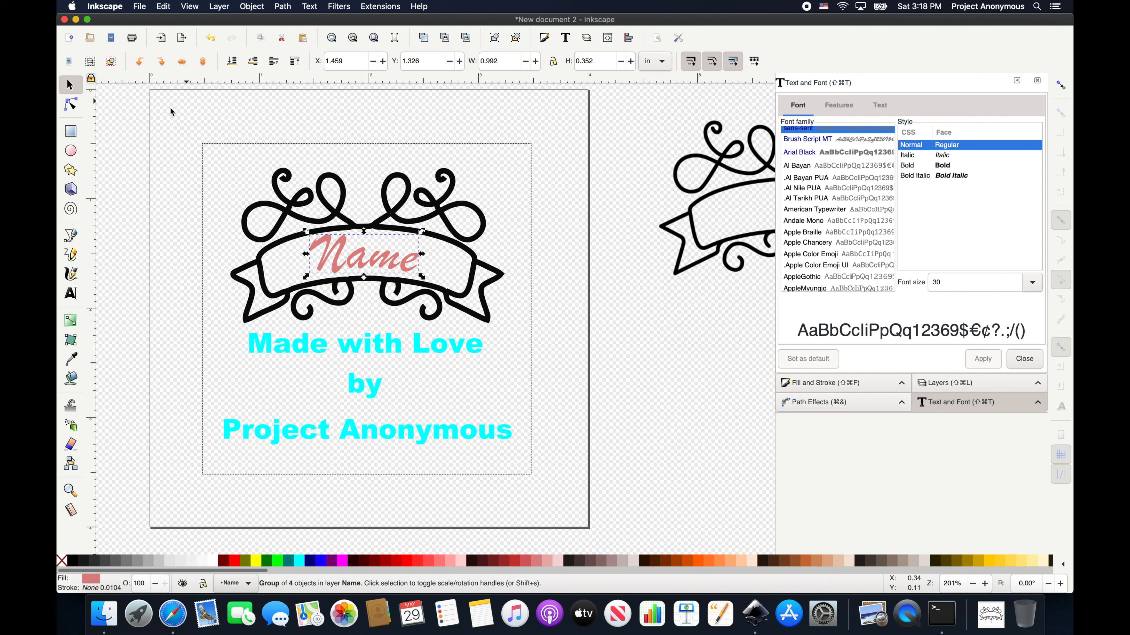
# Check the stitch parameters and simulation of the whole label in Ink/Stitch Params, closing it without applying
pyautogui.moveTo(170, 108); pyautogui.dragTo(558, 471)
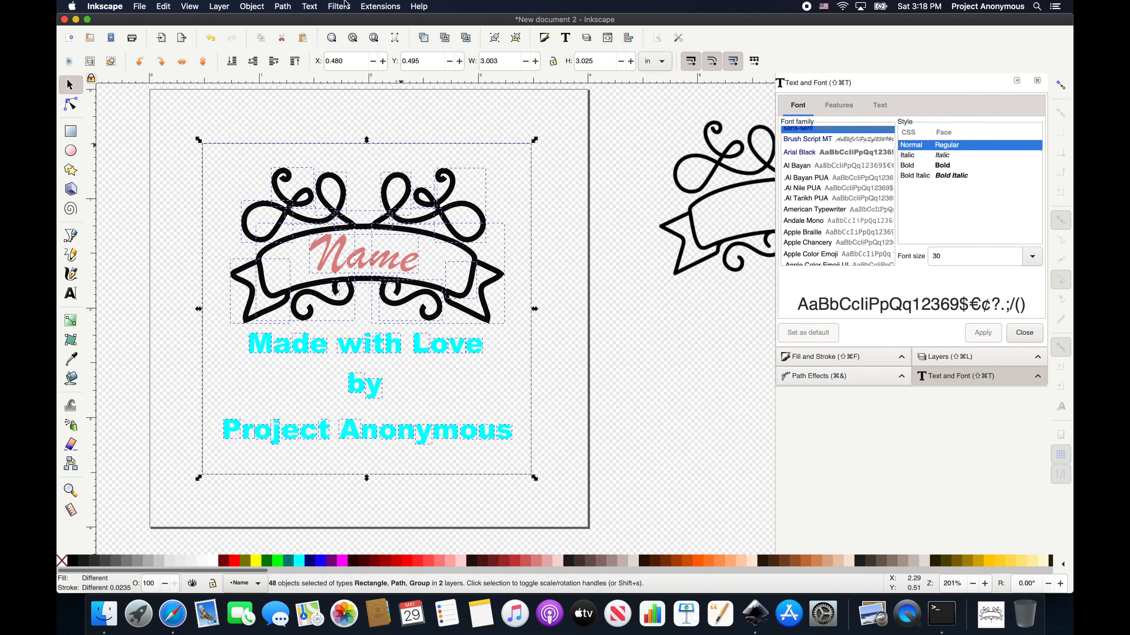
pyautogui.click(374, 9)
pyautogui.moveTo(463, 124)
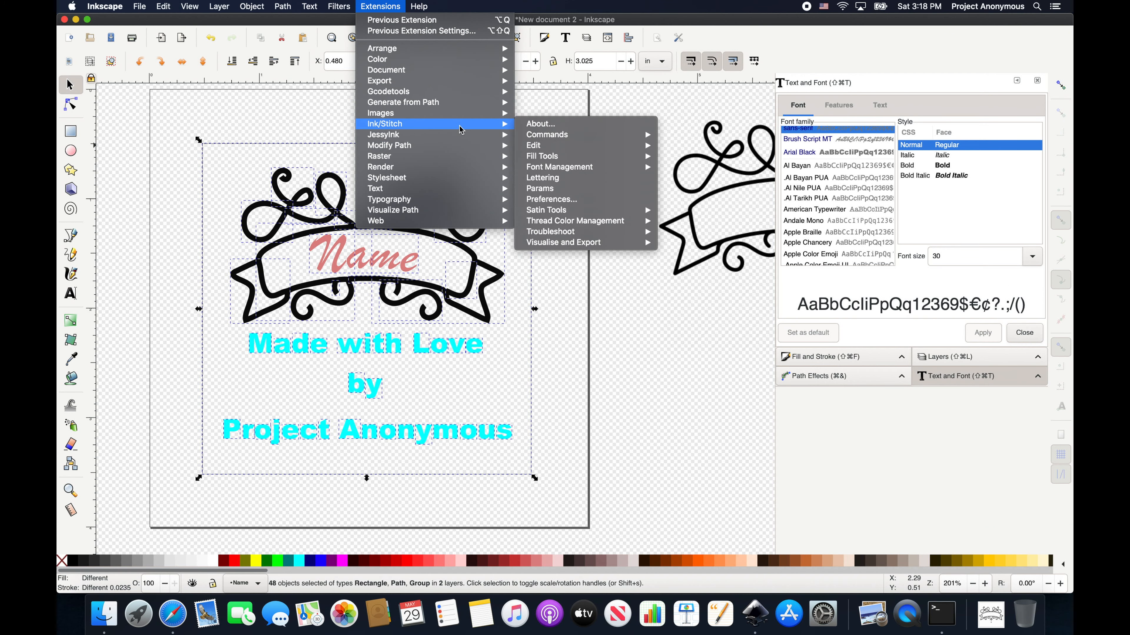
pyautogui.click(542, 189)
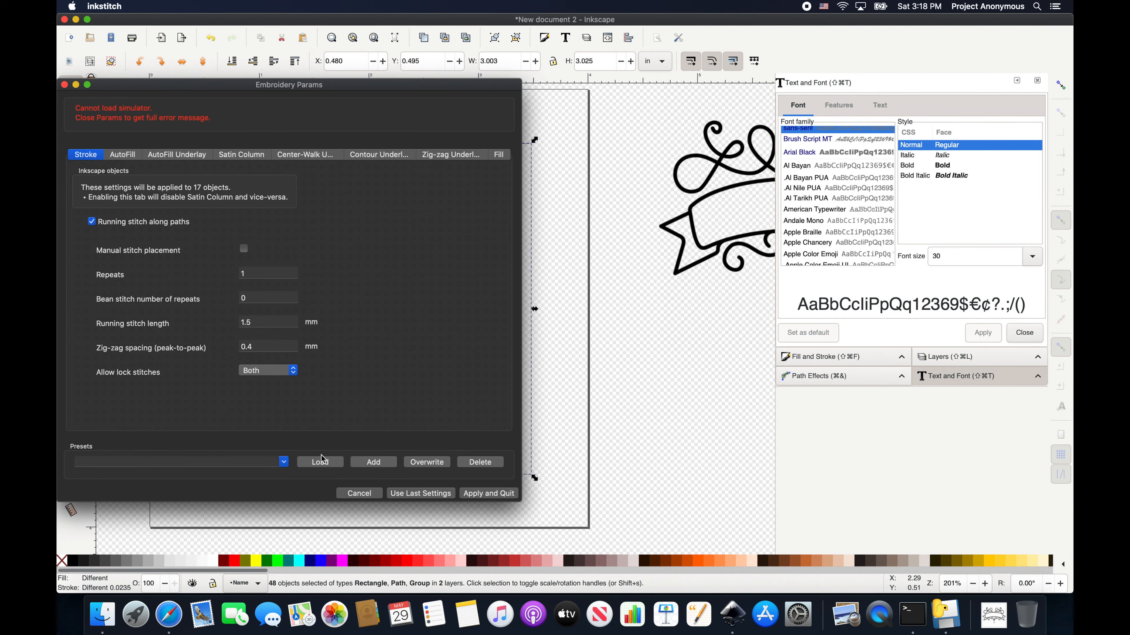
pyautogui.click(358, 493)
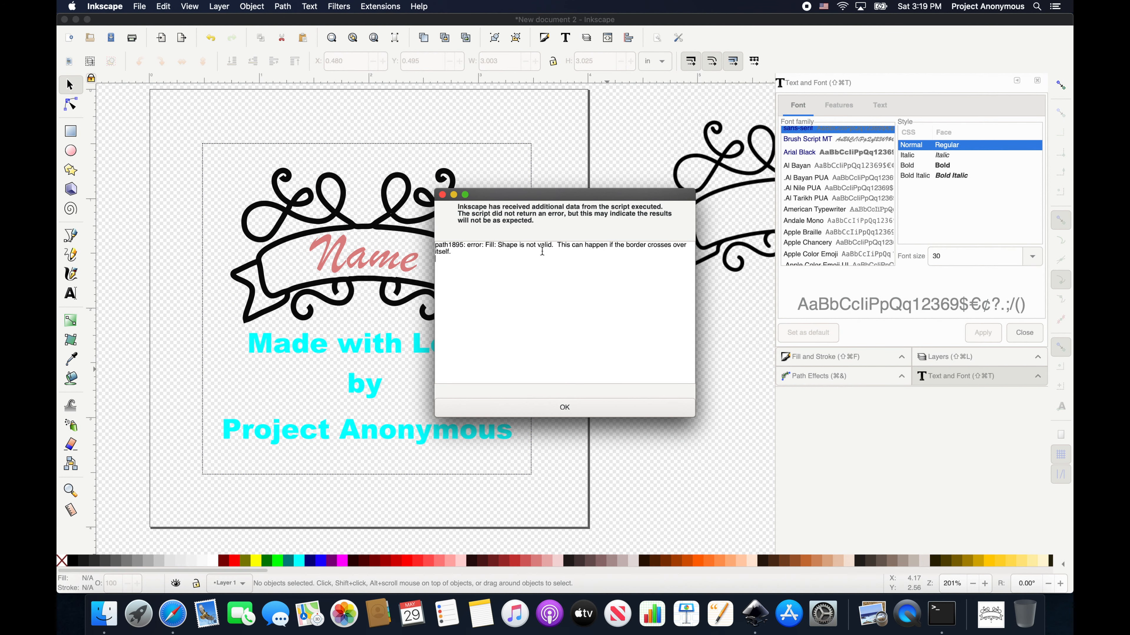
pyautogui.click(561, 408)
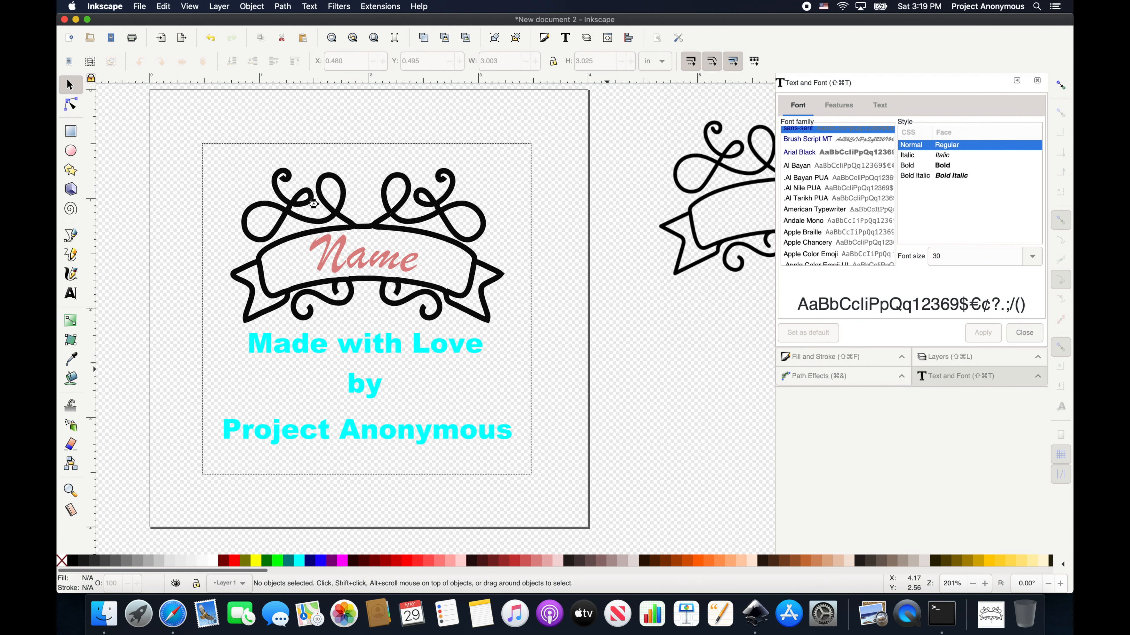
# Run Ink/Stitch Break Apart Fill Objects on the whole label using the Simple method
pyautogui.press('super+a')
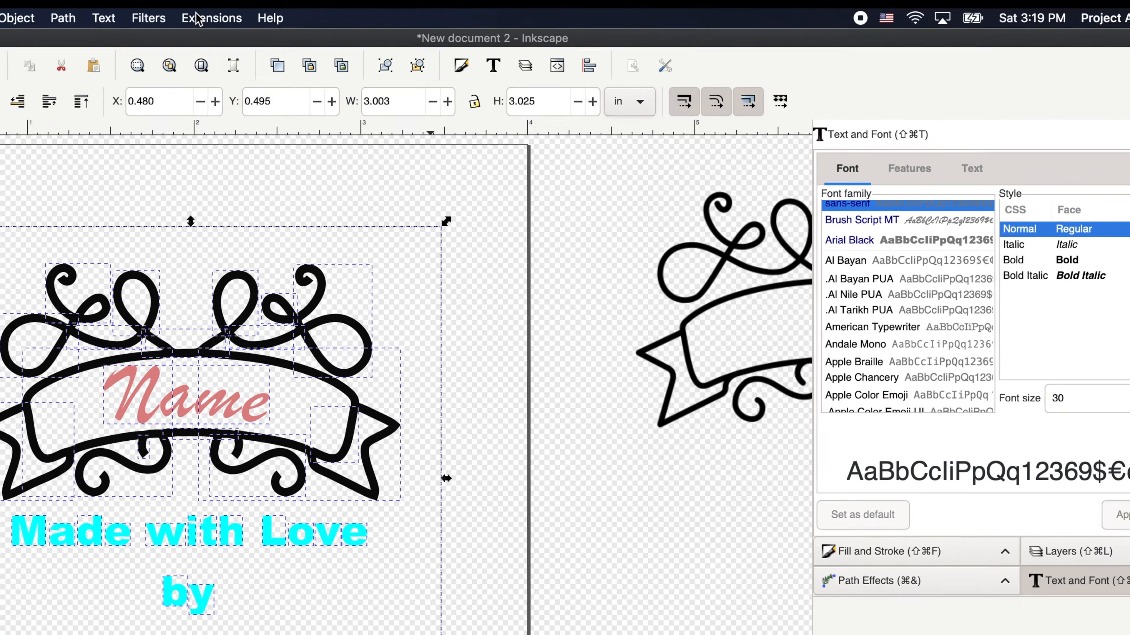
pyautogui.click(380, 6)
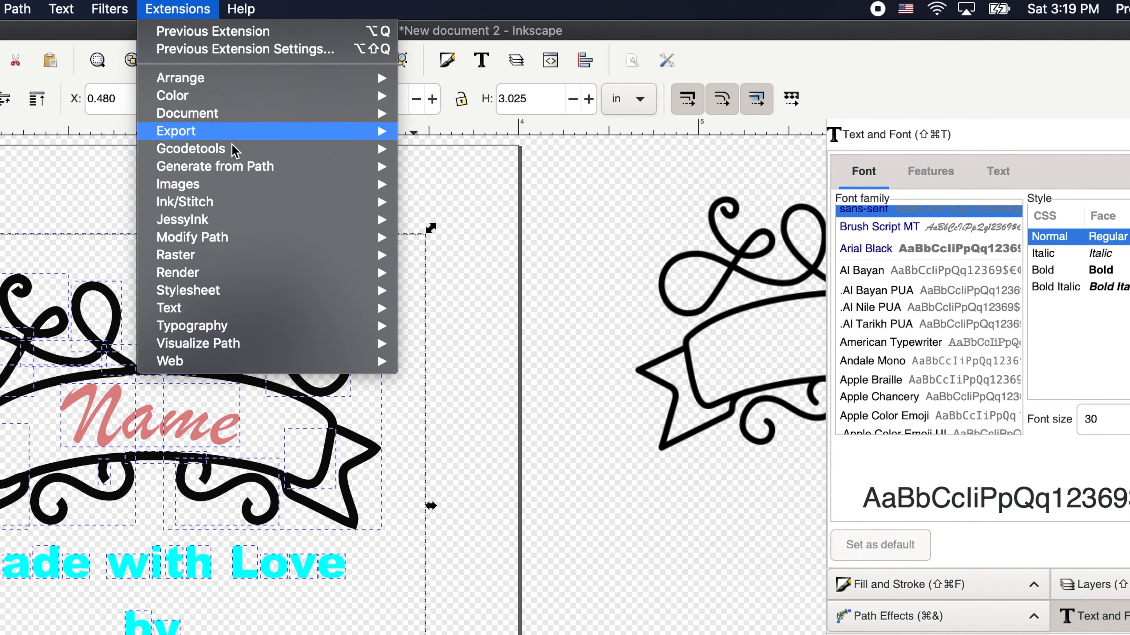
pyautogui.moveTo(340, 203)
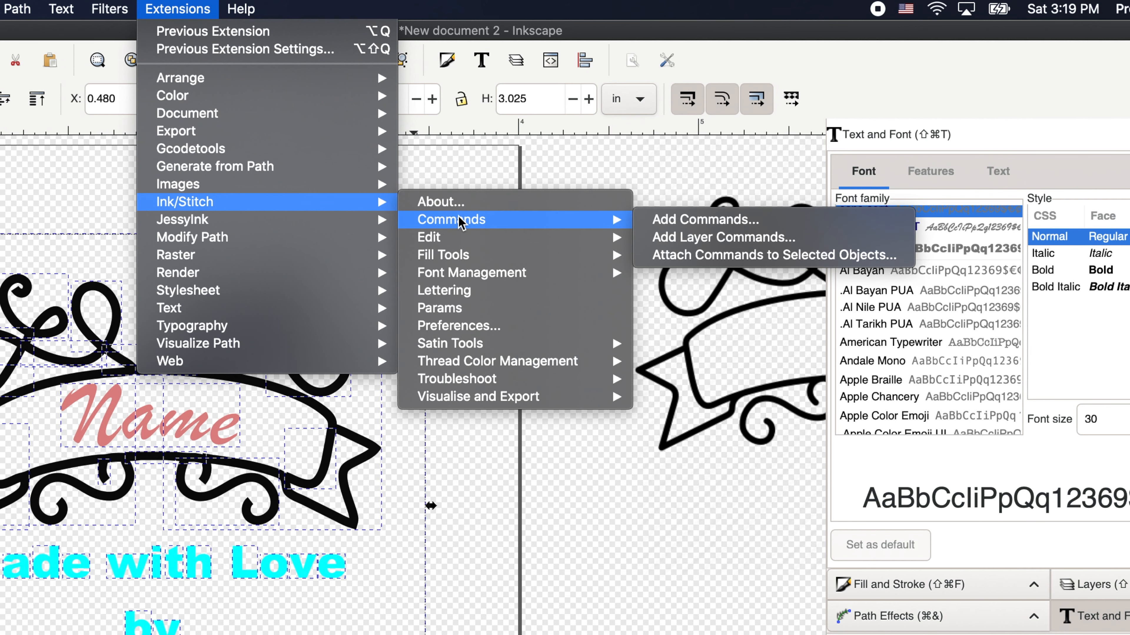
pyautogui.moveTo(512, 255)
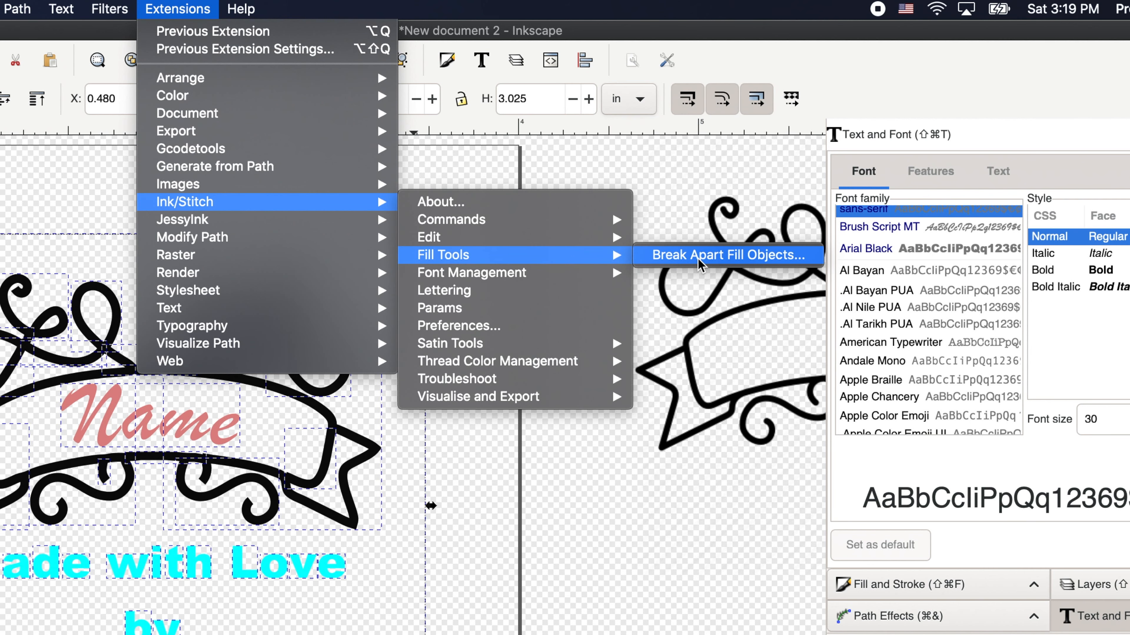
pyautogui.click(700, 261)
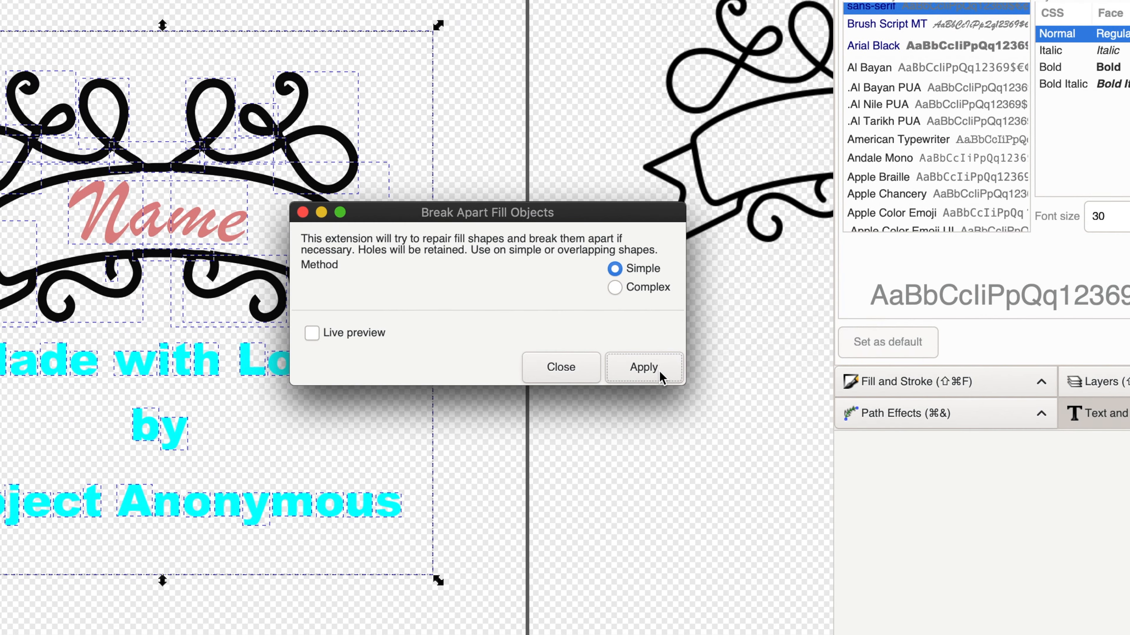
pyautogui.click(649, 367)
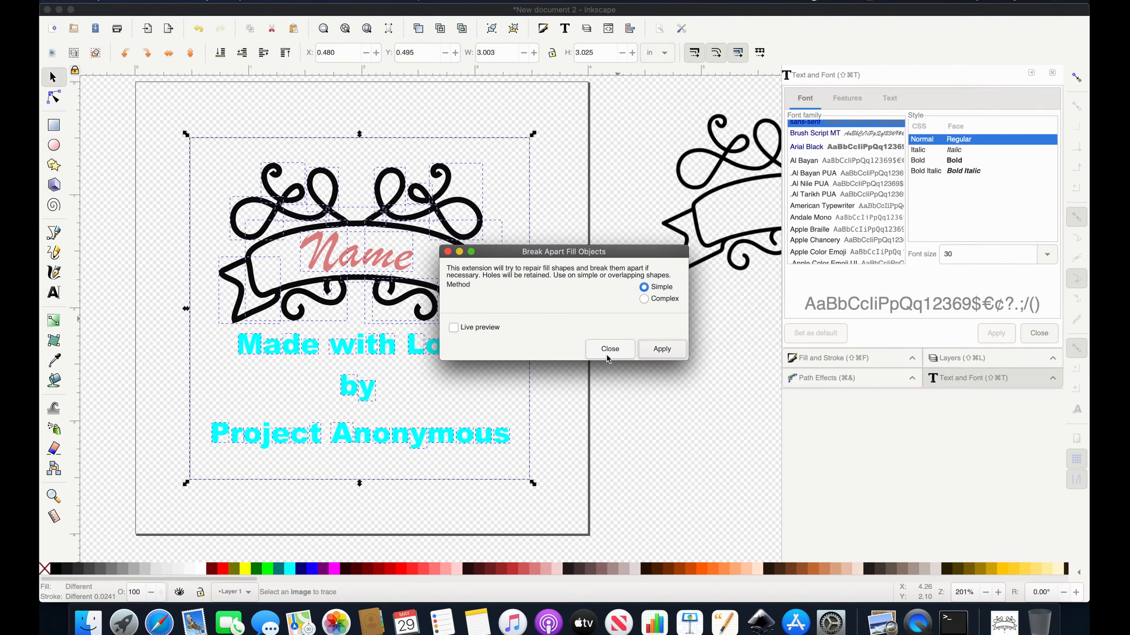
pyautogui.click(590, 356)
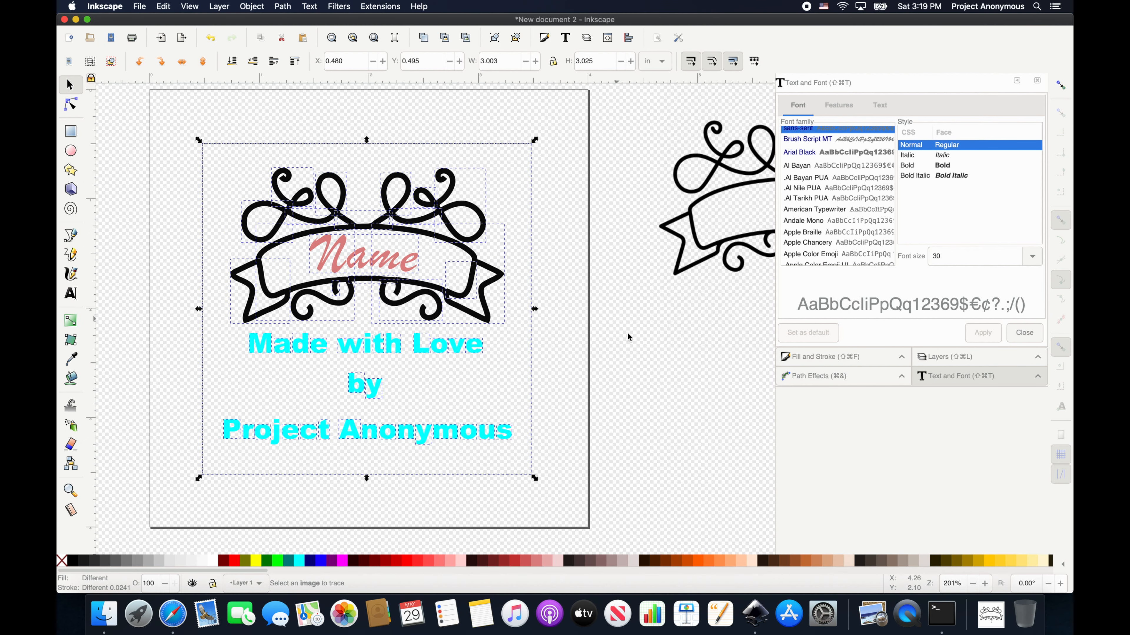
# Preview the whole label's stitching in Ink/Stitch Params and leave without applying
pyautogui.click(379, 6)
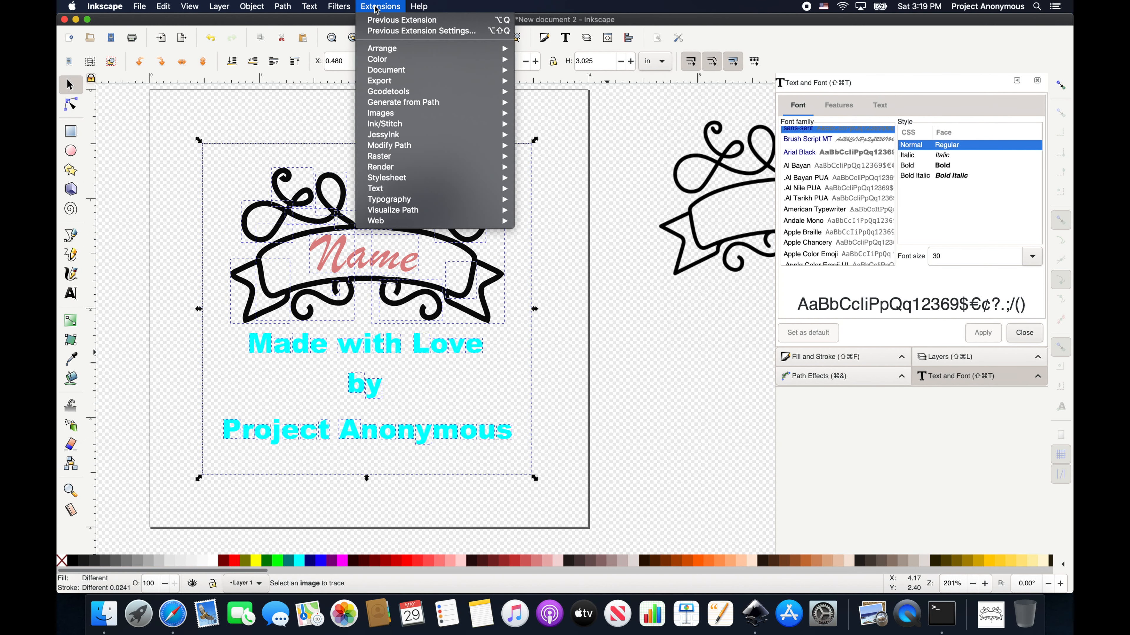
pyautogui.moveTo(444, 124)
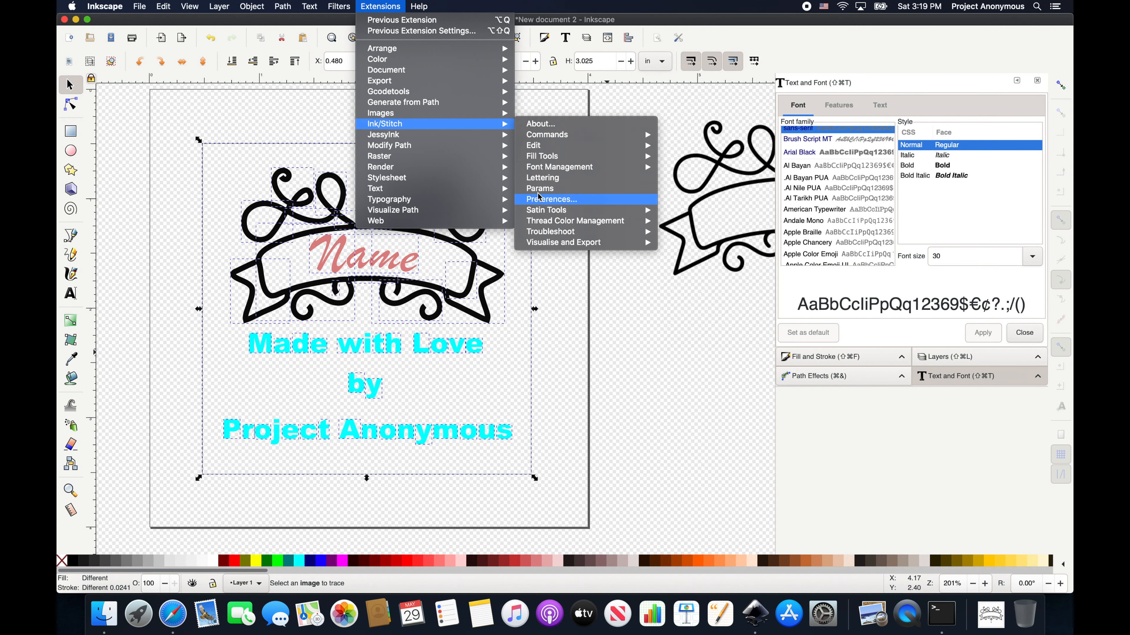
pyautogui.click(527, 187)
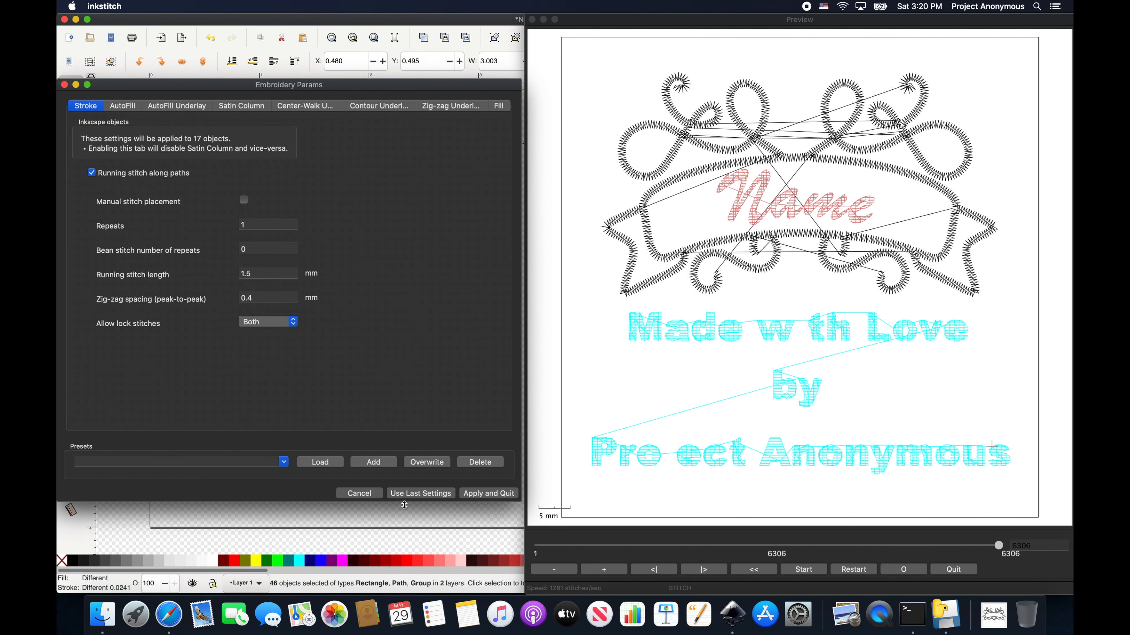
pyautogui.click(360, 493)
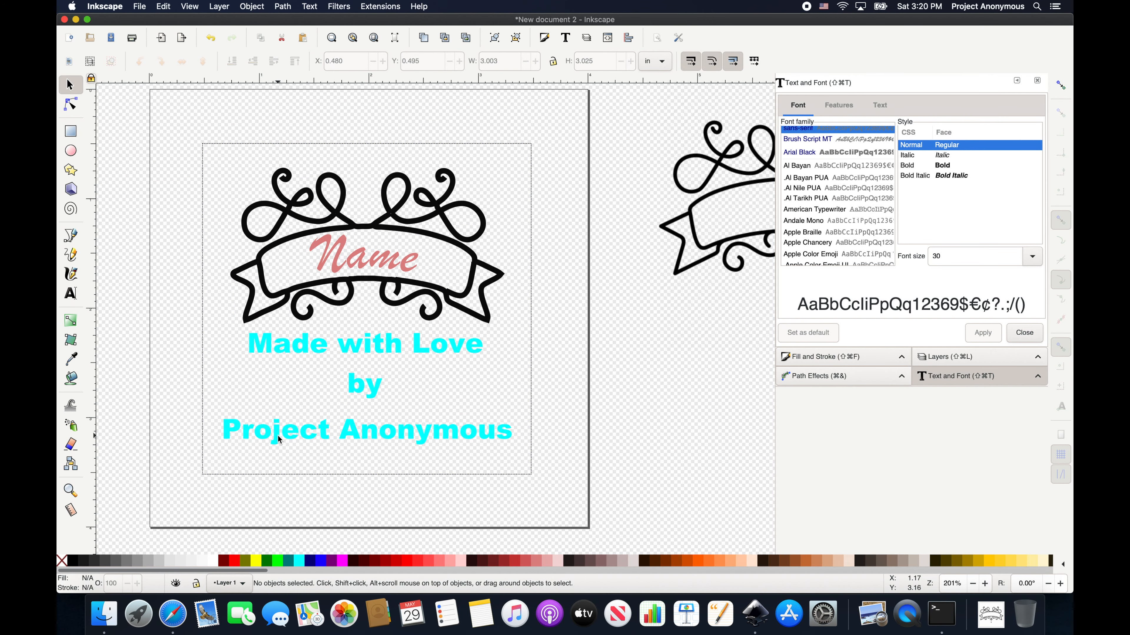
# Examine the banner and its scrolls up close, including the two short inner curls beneath the banner
pyautogui.press('super+a')
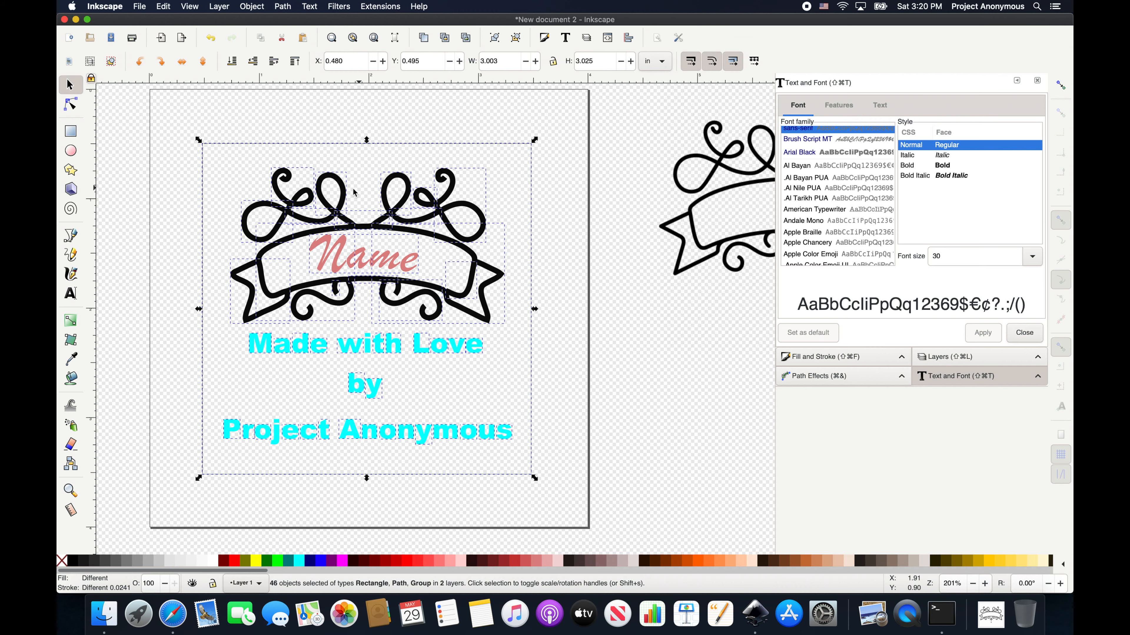
pyautogui.scroll(4, 358, 193)
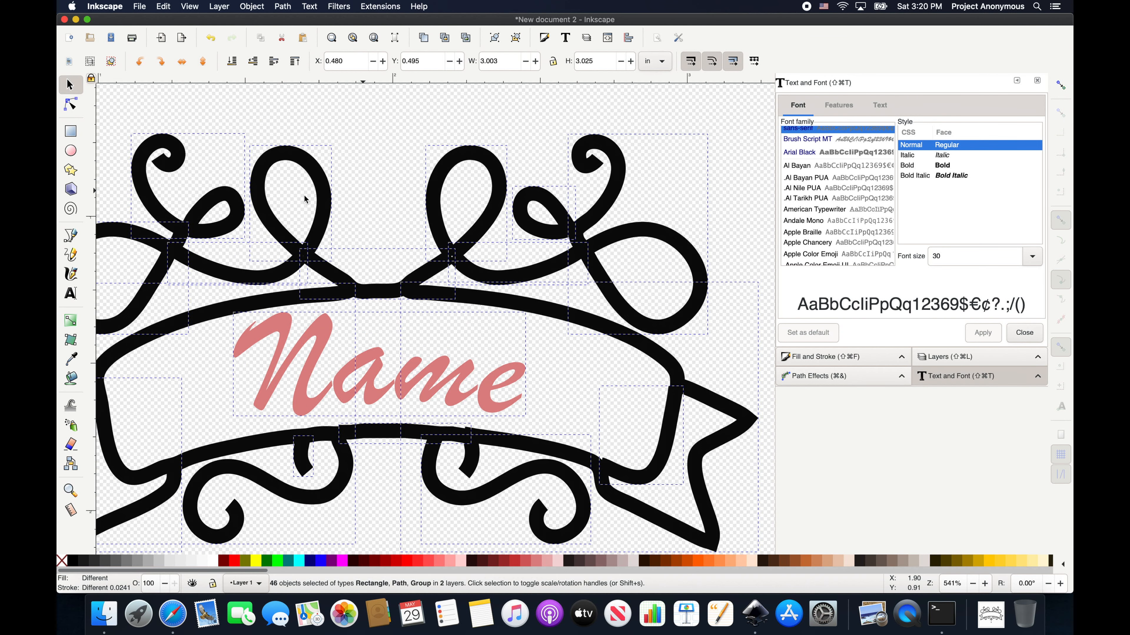
pyautogui.scroll(-3, 306, 198)
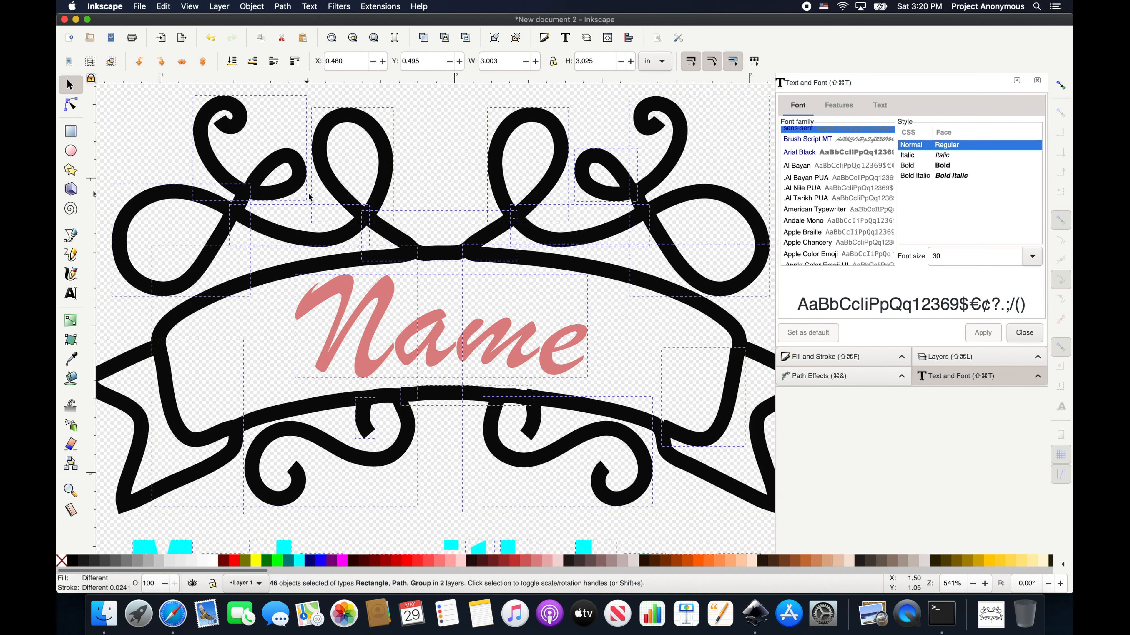
pyautogui.scroll(-2, 310, 196)
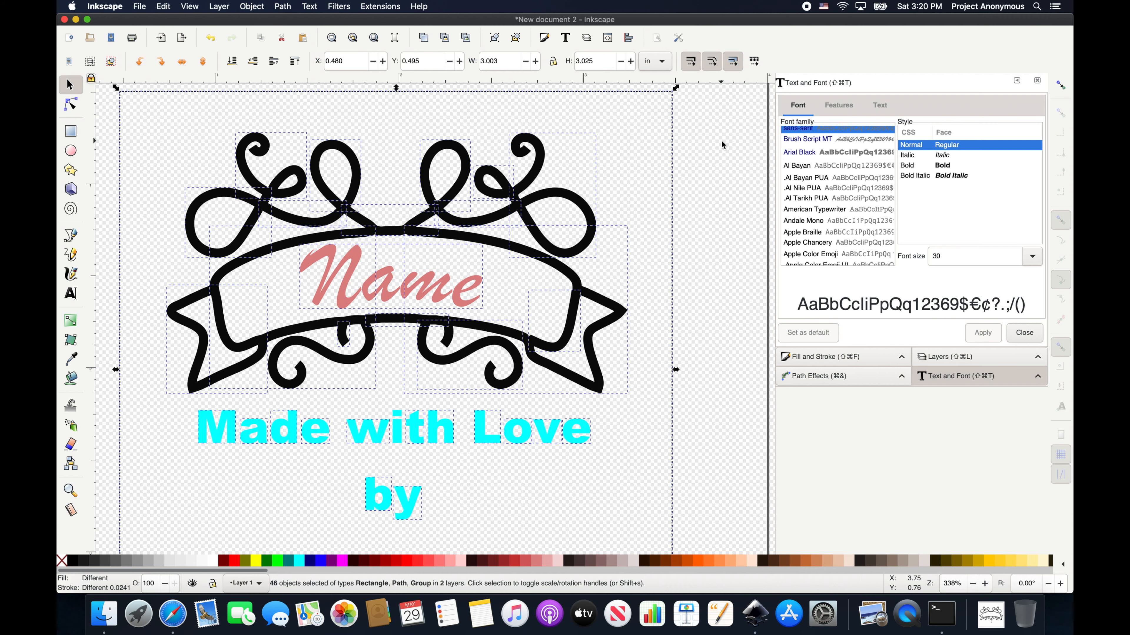
pyautogui.click(667, 144)
pyautogui.moveTo(270, 192); pyautogui.dragTo(264, 188)
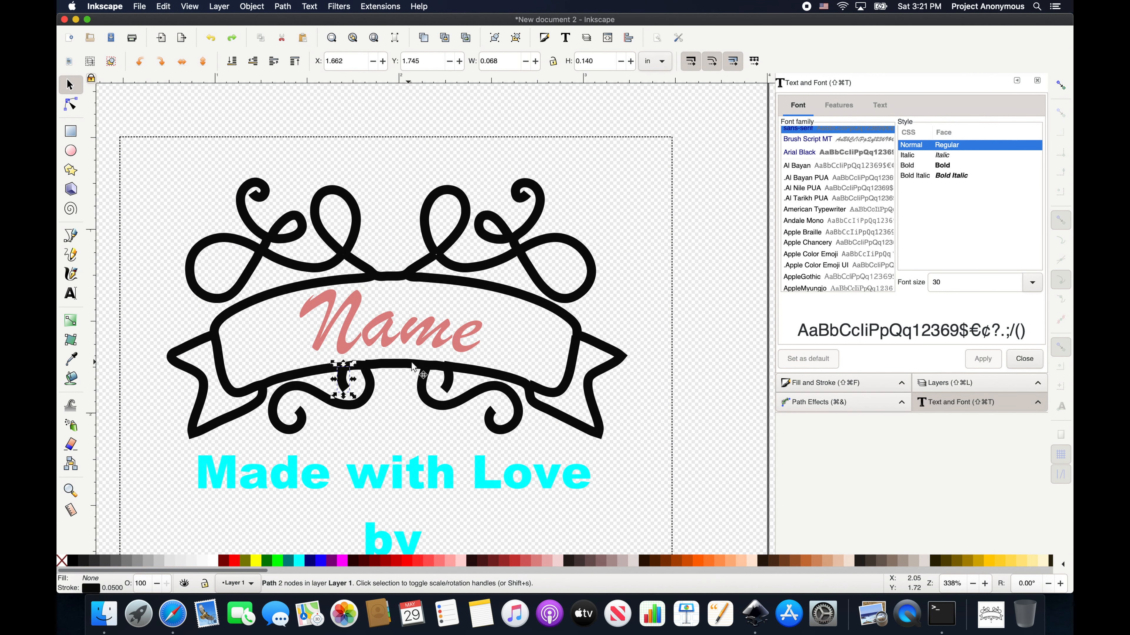
pyautogui.keyDown('shift'); pyautogui.click(445, 379); pyautogui.keyUp('shift')
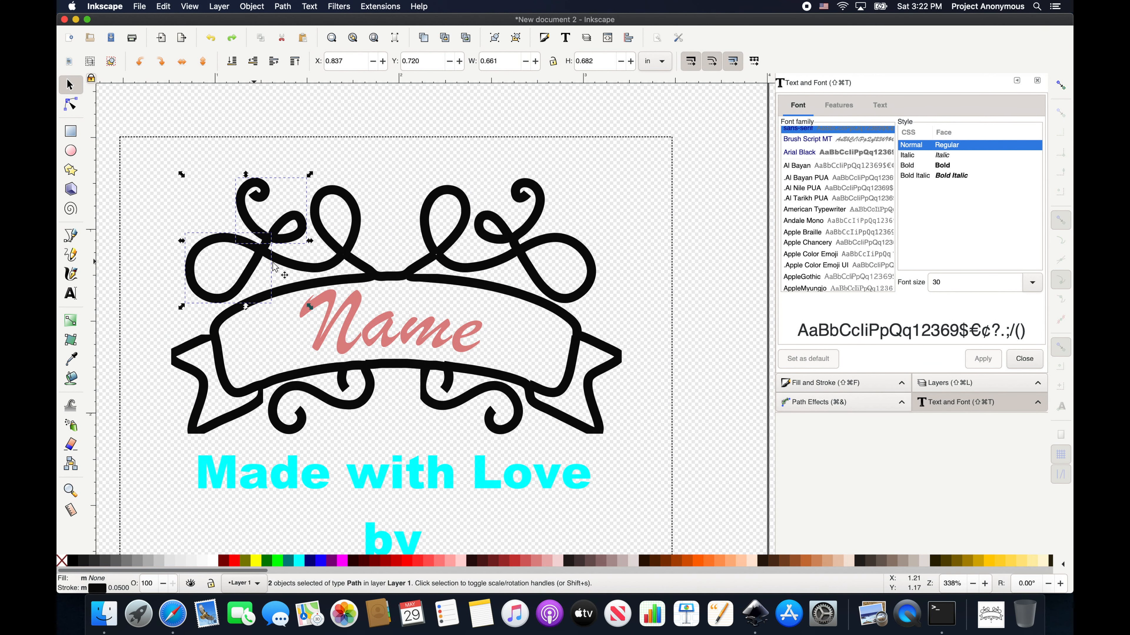
pyautogui.keyDown('shift'); pyautogui.click(343, 383); pyautogui.keyUp('shift')
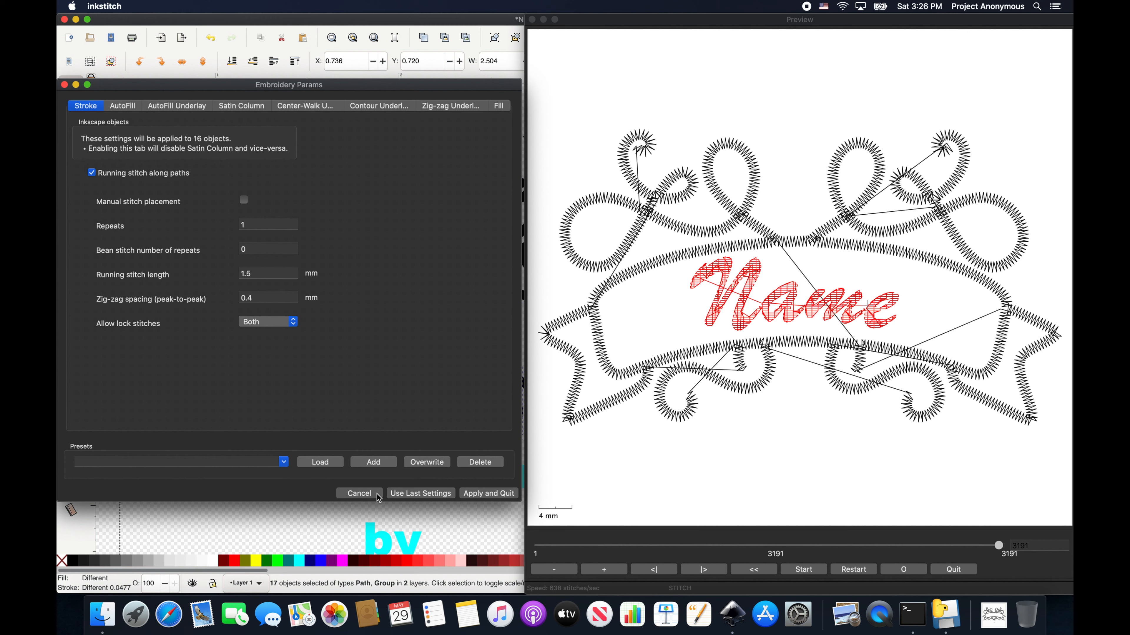
# Apply Ink/Stitch Params to the banner and name with running stitch along paths, 1.5 mm stitch length and 0.4 mm zig-zag spacing, and deselect
pyautogui.click(494, 493)
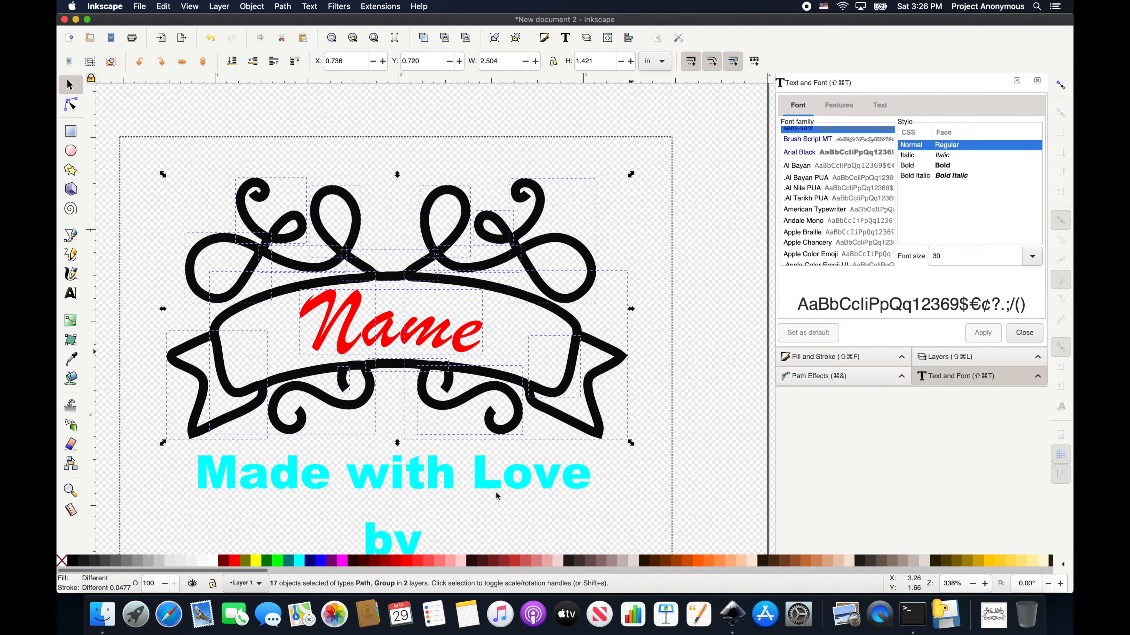
pyautogui.click(529, 462)
pyautogui.scroll(-4, 539, 458)
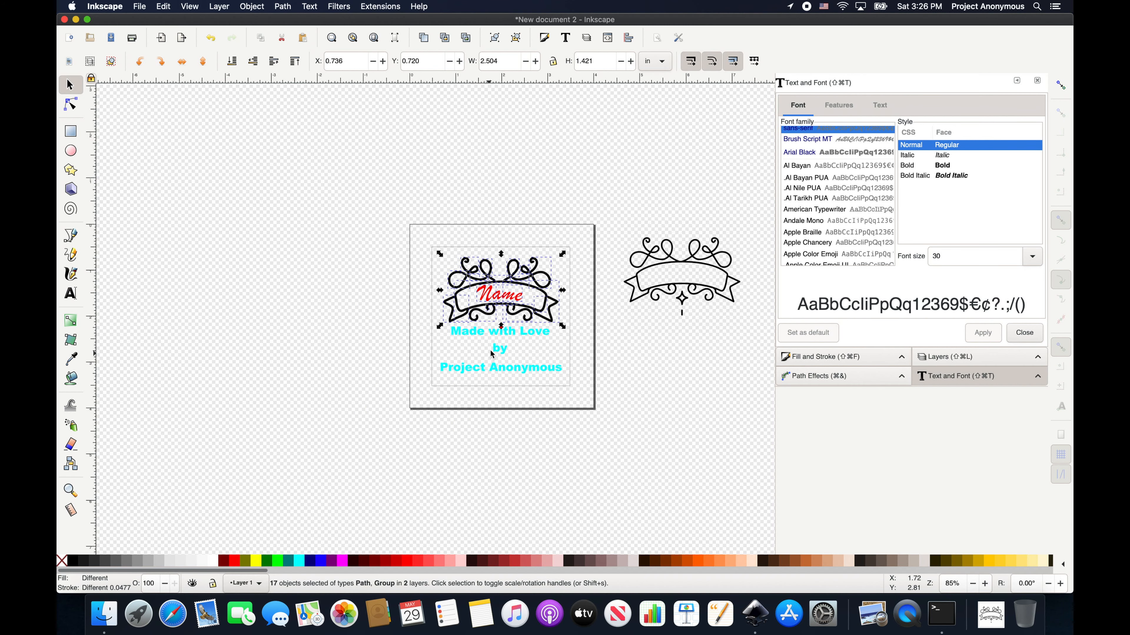
pyautogui.scroll(3, 489, 354)
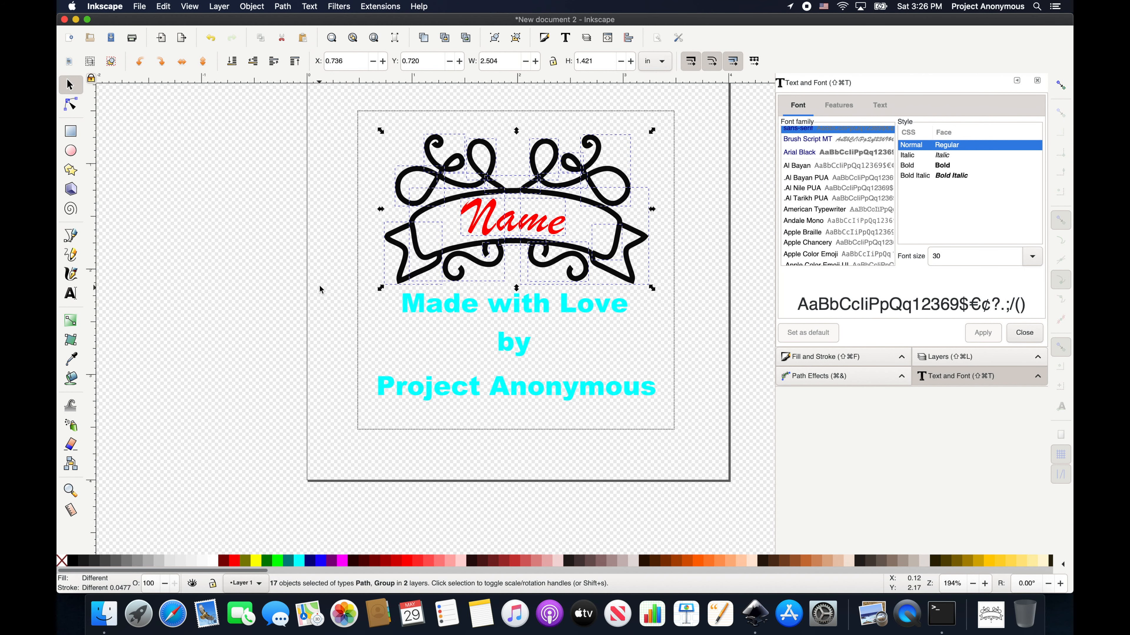
pyautogui.click(321, 287)
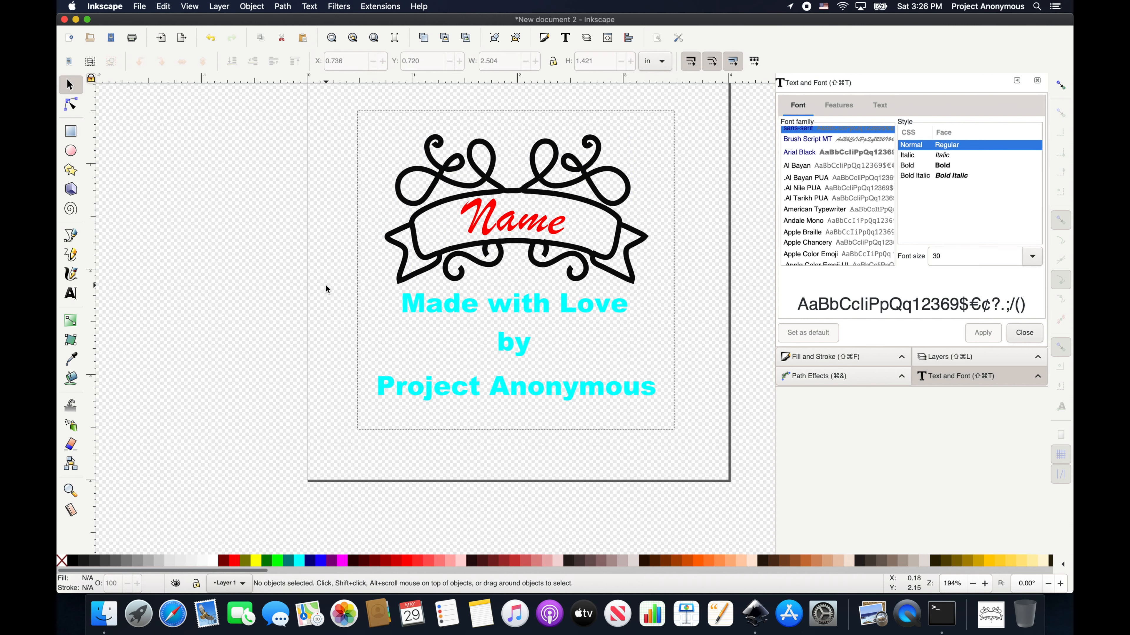
# Check the three-line lettering on its own in Ink/Stitch Params, closing it without applying and reading the fill error
pyautogui.moveTo(325, 286); pyautogui.dragTo(679, 415)
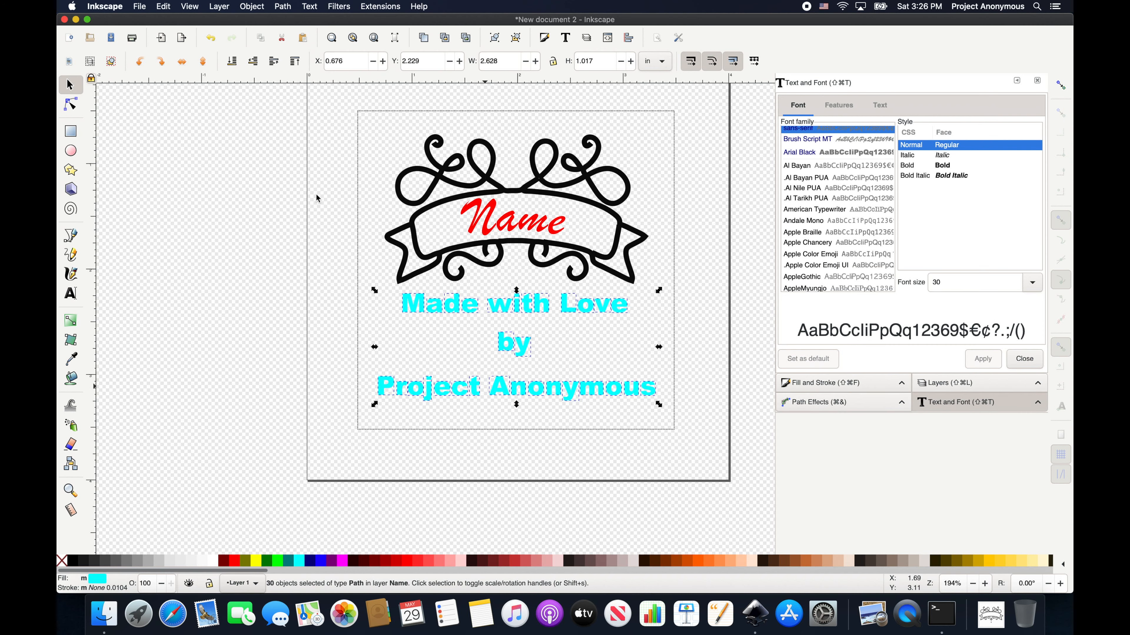
pyautogui.click(380, 6)
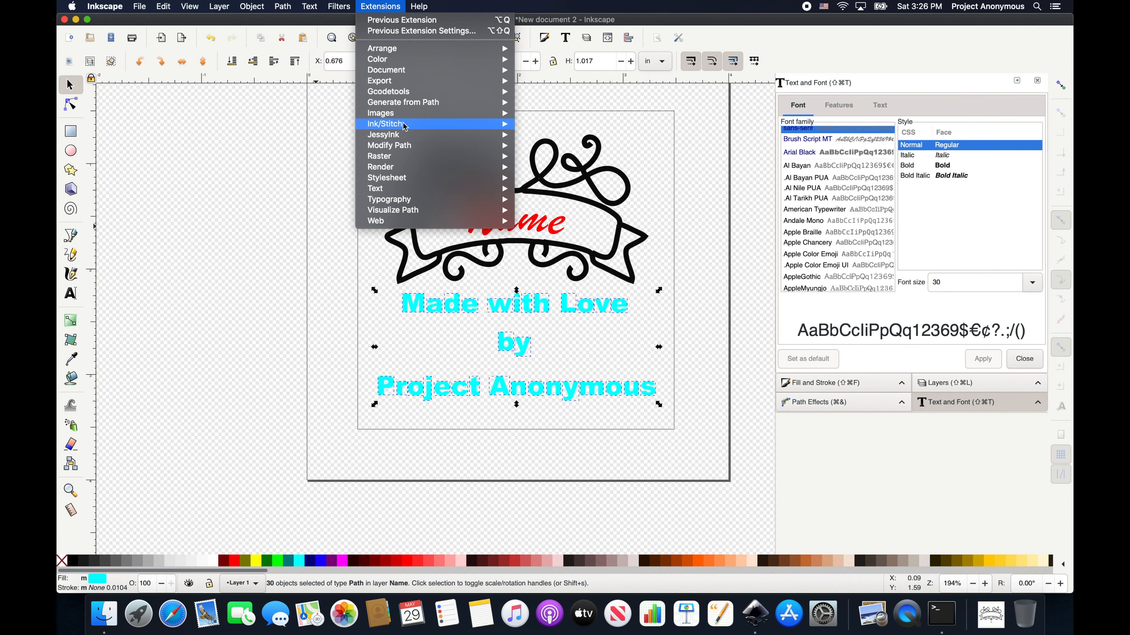
pyautogui.moveTo(407, 126)
pyautogui.click(554, 188)
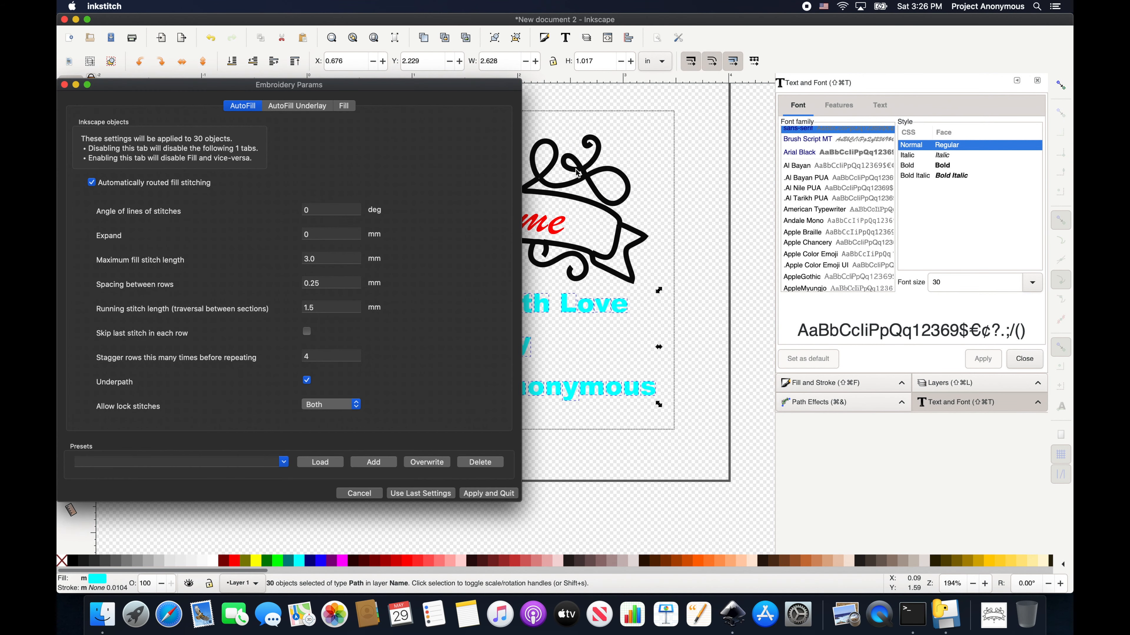
pyautogui.click(360, 493)
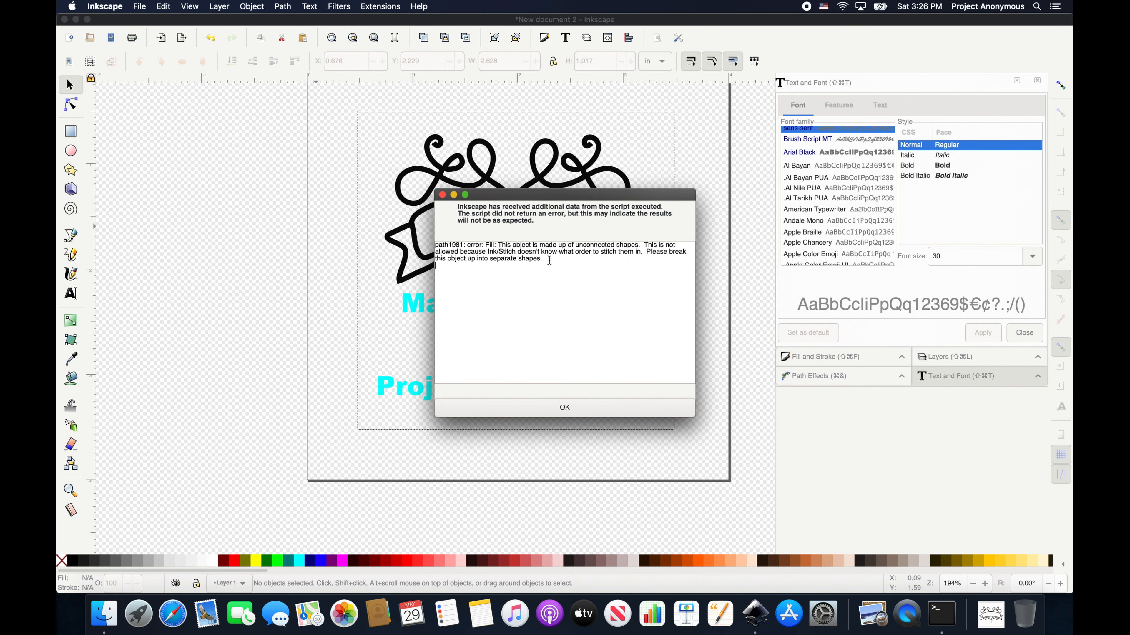
pyautogui.click(565, 408)
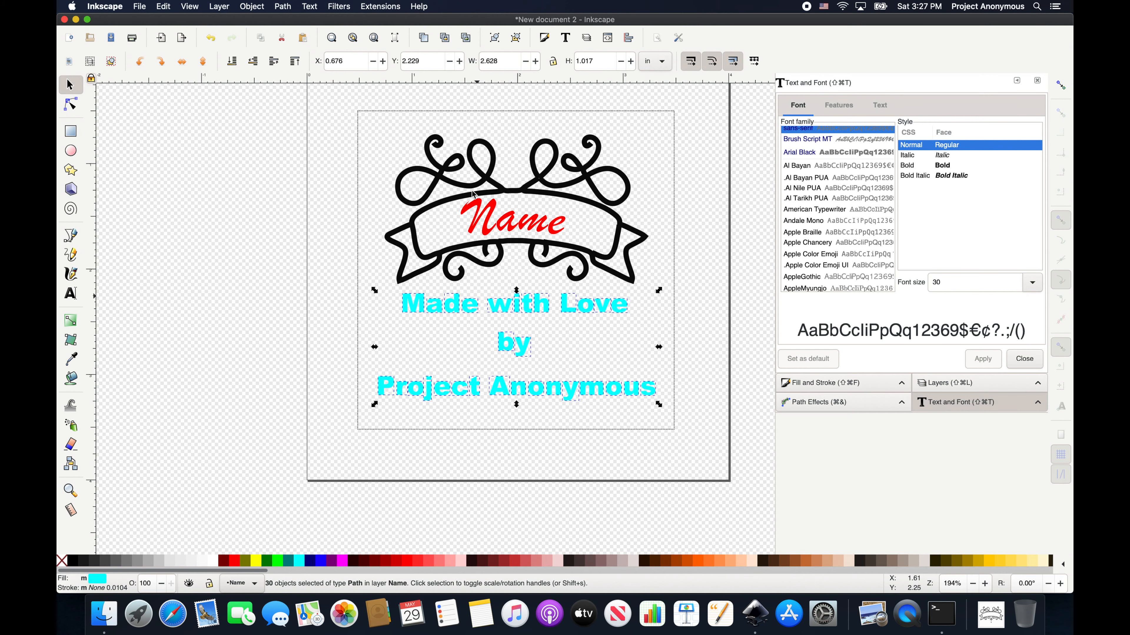
# Repair the selected three-line lettering with Ink/Stitch's Break Apart Fill Objects using the Simple method, and deselect it
pyautogui.click(388, 9)
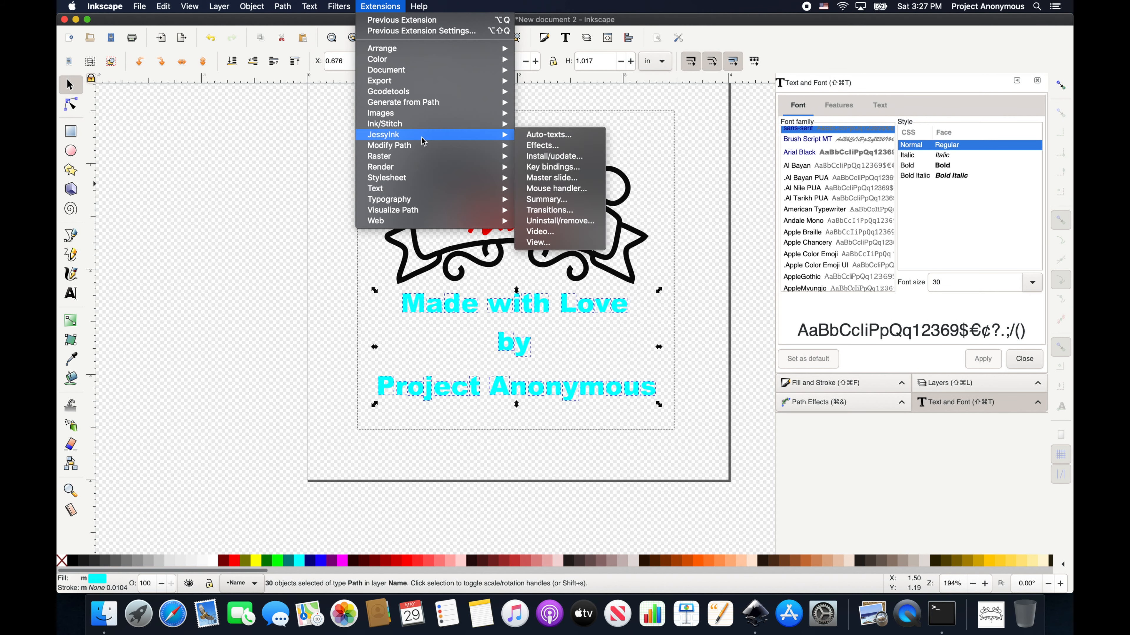
pyautogui.moveTo(470, 125)
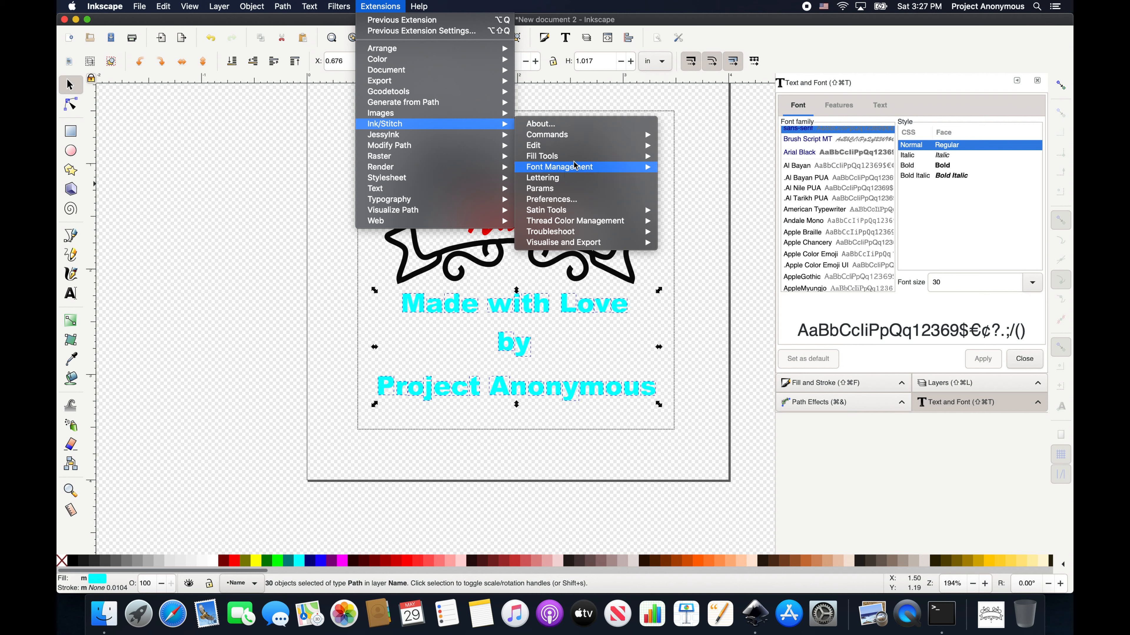
pyautogui.moveTo(582, 159)
pyautogui.click(694, 156)
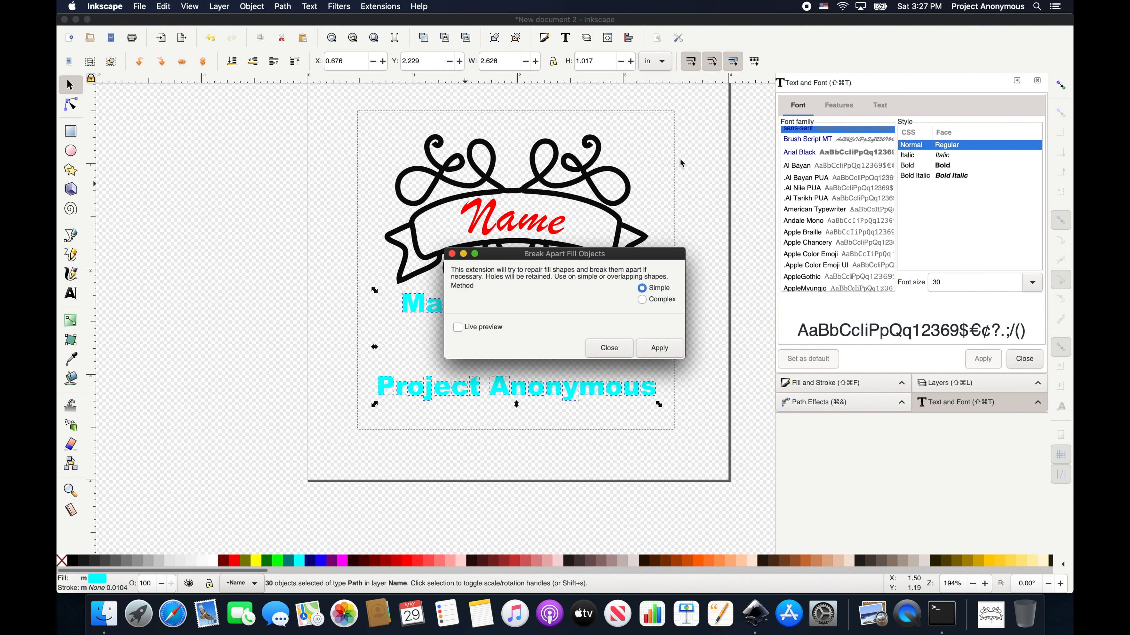
pyautogui.click(660, 348)
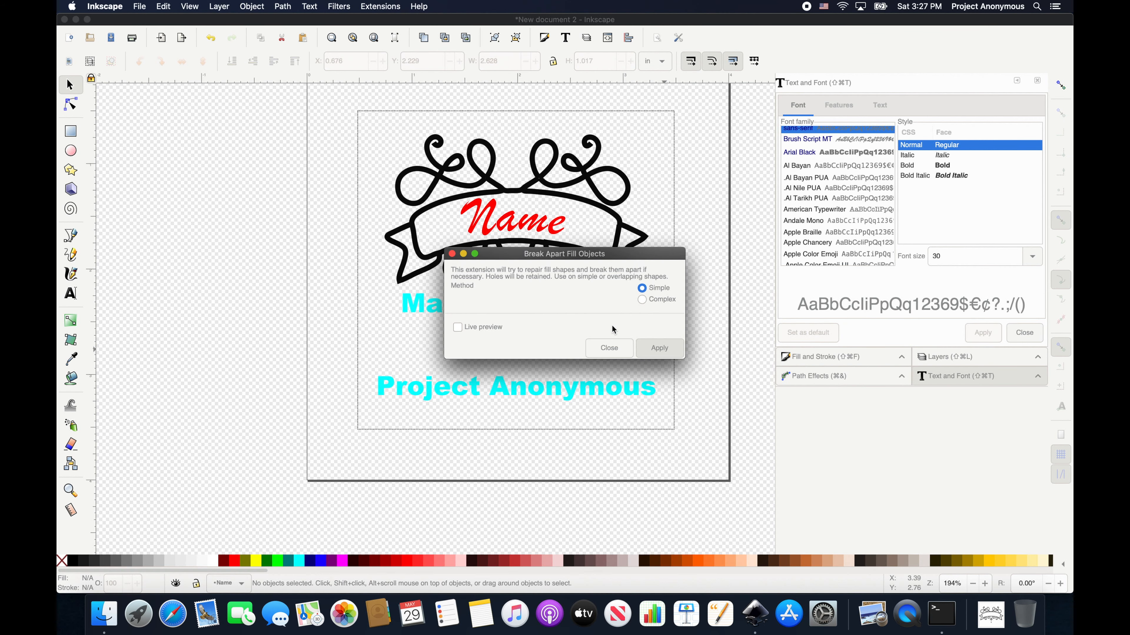
pyautogui.click(609, 349)
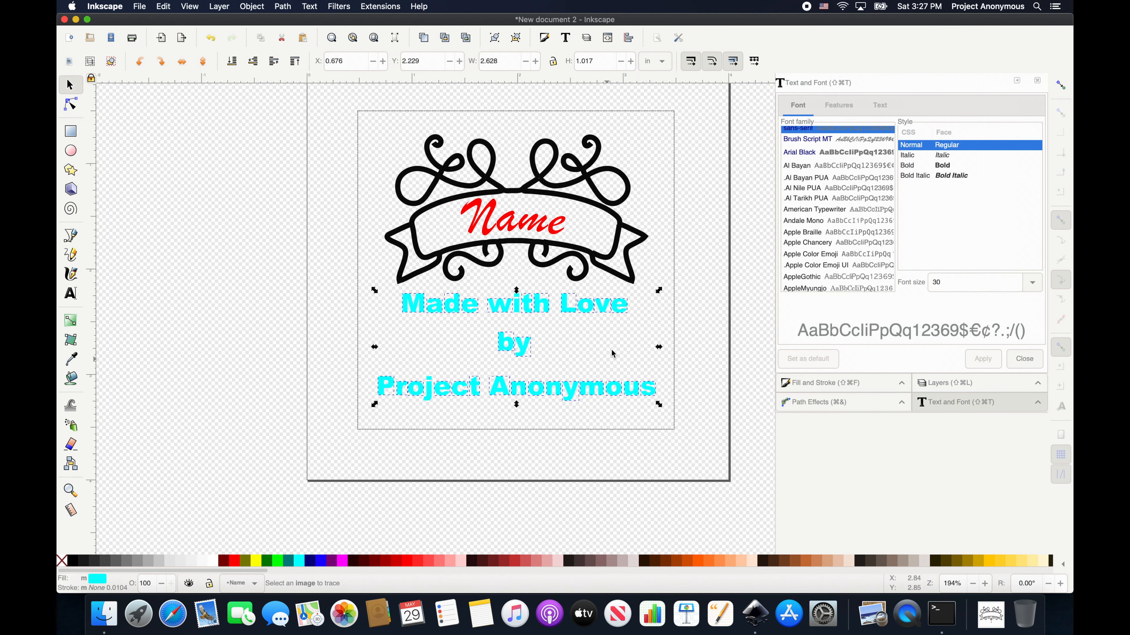
pyautogui.click(341, 337)
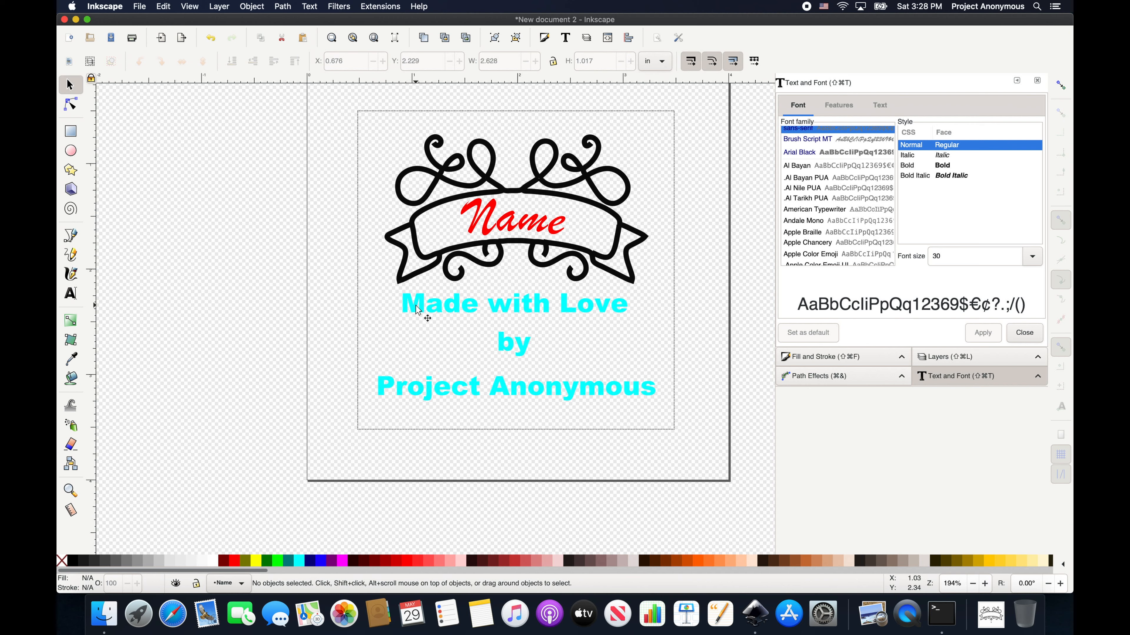
# Select the letters of "Made with Love" one by one in reading order, including the dot of the i
pyautogui.click(438, 311)
pyautogui.keyDown('shift'); pyautogui.click(440, 313); pyautogui.keyUp('shift')
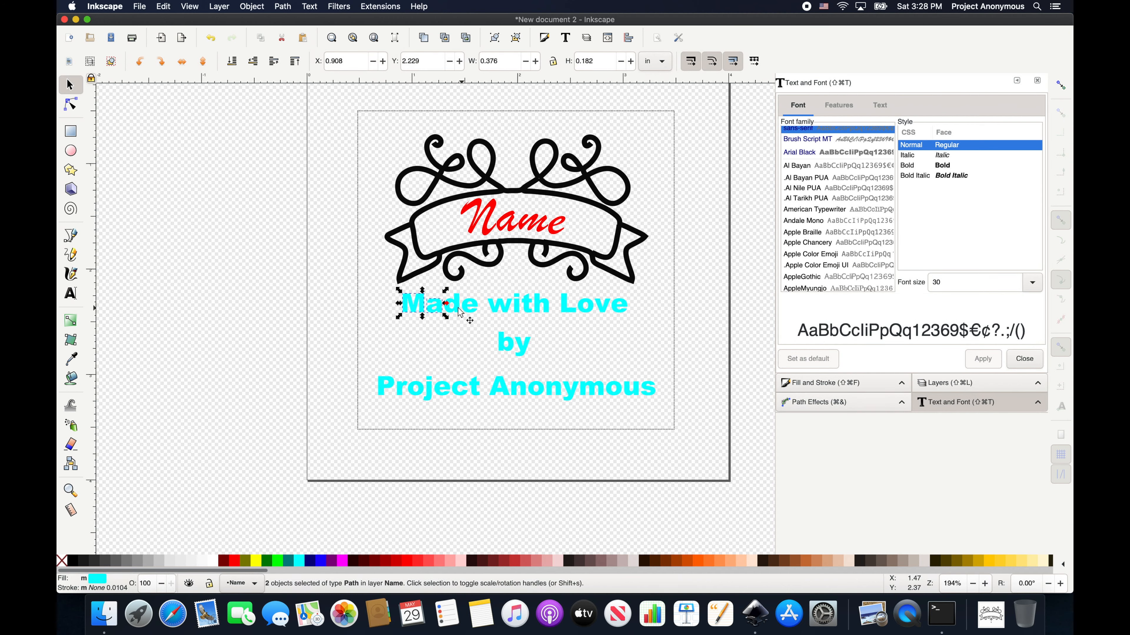
pyautogui.keyDown('shift'); pyautogui.click(463, 313); pyautogui.keyUp('shift')
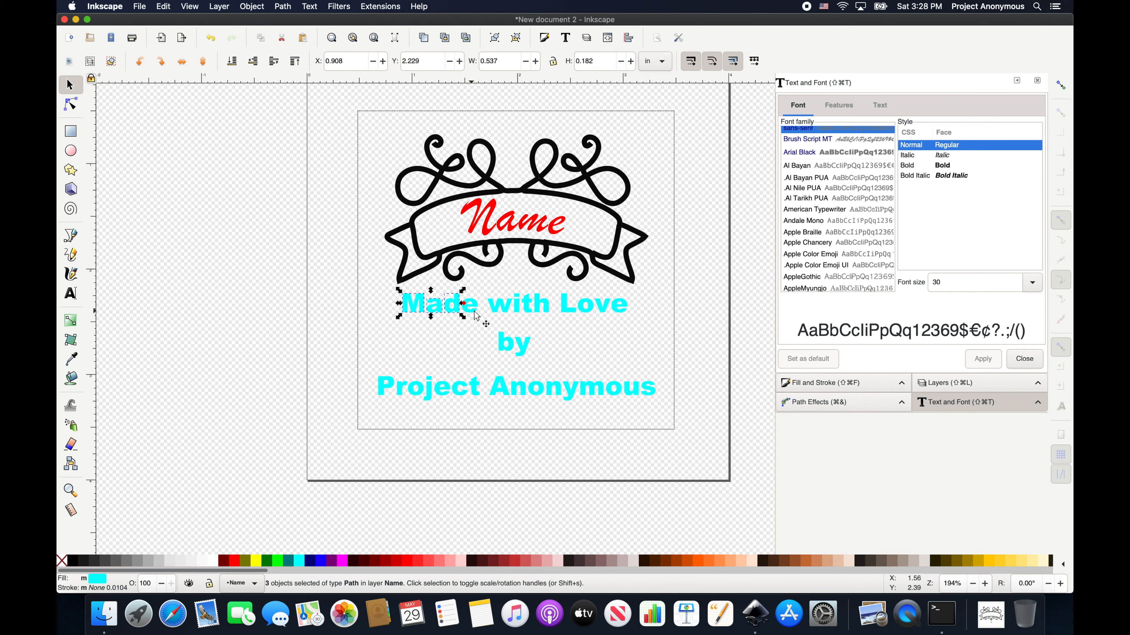
pyautogui.keyDown('shift'); pyautogui.click(473, 312); pyautogui.keyUp('shift')
pyautogui.keyDown('shift'); pyautogui.click(507, 312); pyautogui.keyUp('shift')
pyautogui.scroll(2, 524, 310)
pyautogui.scroll(-1, 524, 306)
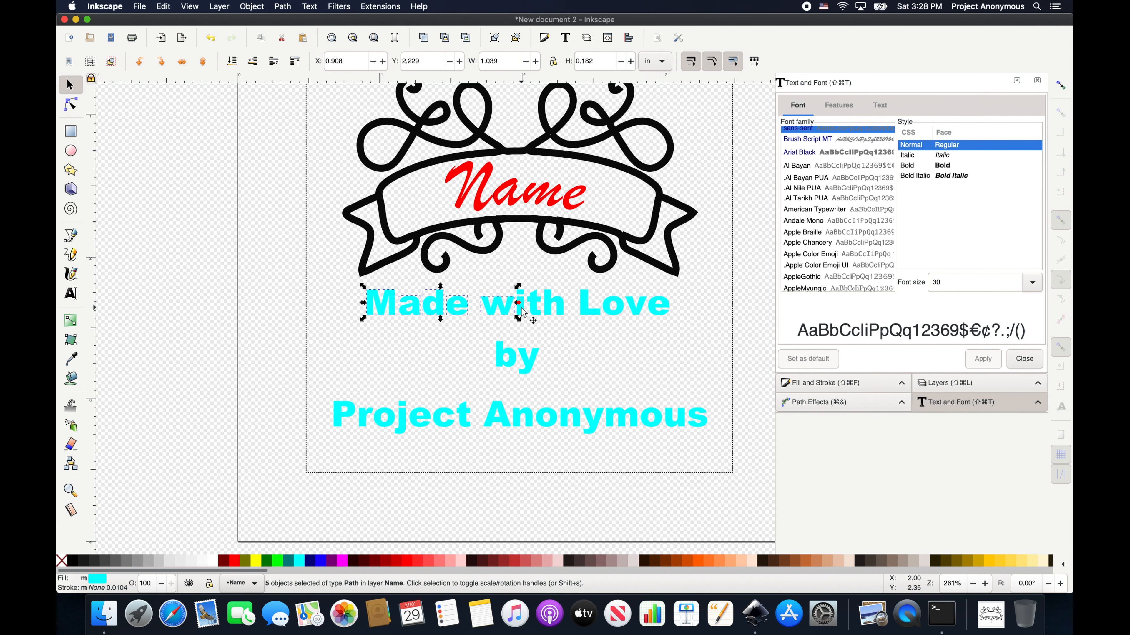
pyautogui.keyDown('shift'); pyautogui.click(522, 309); pyautogui.keyUp('shift')
pyautogui.keyDown('shift'); pyautogui.click(520, 292); pyautogui.keyUp('shift')
pyautogui.keyDown('shift'); pyautogui.click(533, 308); pyautogui.keyUp('shift')
pyautogui.keyDown('shift'); pyautogui.click(559, 306); pyautogui.keyUp('shift')
pyautogui.keyDown('shift'); pyautogui.click(586, 308); pyautogui.keyUp('shift')
pyautogui.keyDown('shift'); pyautogui.click(614, 309); pyautogui.keyUp('shift')
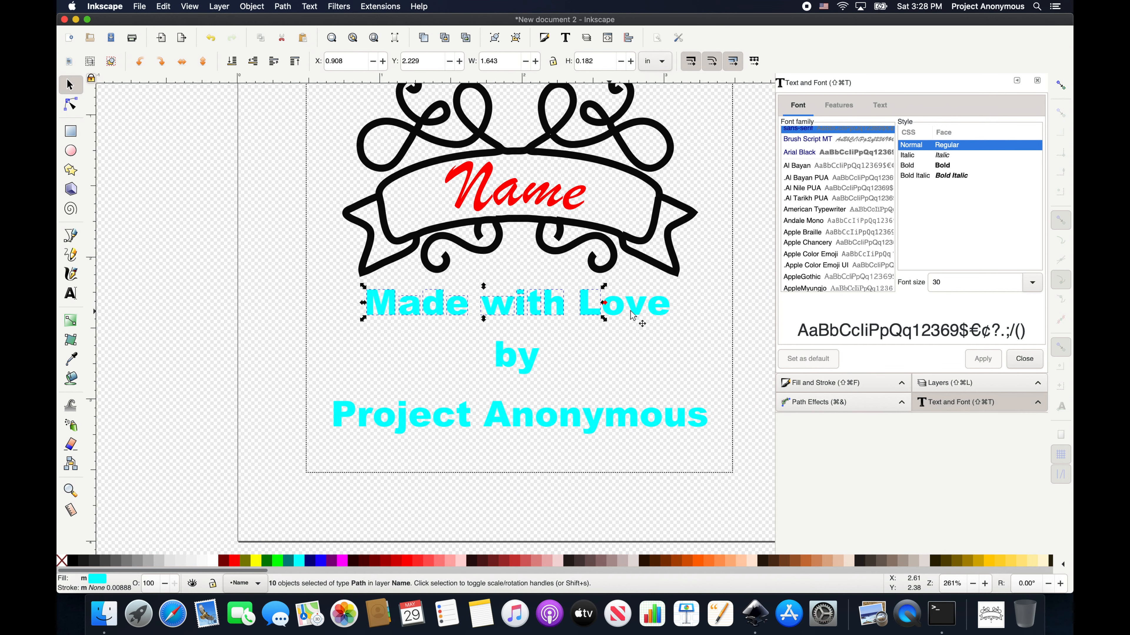
pyautogui.keyDown('shift'); pyautogui.click(636, 308); pyautogui.keyUp('shift')
pyautogui.keyDown('shift'); pyautogui.click(662, 311); pyautogui.keyUp('shift')
# Add the letters of the second and third text lines to the selection one by one in reading order
pyautogui.keyDown('shift'); pyautogui.click(506, 356); pyautogui.keyUp('shift')
pyautogui.keyDown('shift'); pyautogui.click(532, 362); pyautogui.keyUp('shift')
pyautogui.keyDown('shift'); pyautogui.click(347, 416); pyautogui.keyUp('shift')
pyautogui.keyDown('shift'); pyautogui.click(369, 420); pyautogui.keyUp('shift')
pyautogui.keyDown('shift'); pyautogui.click(391, 420); pyautogui.keyUp('shift')
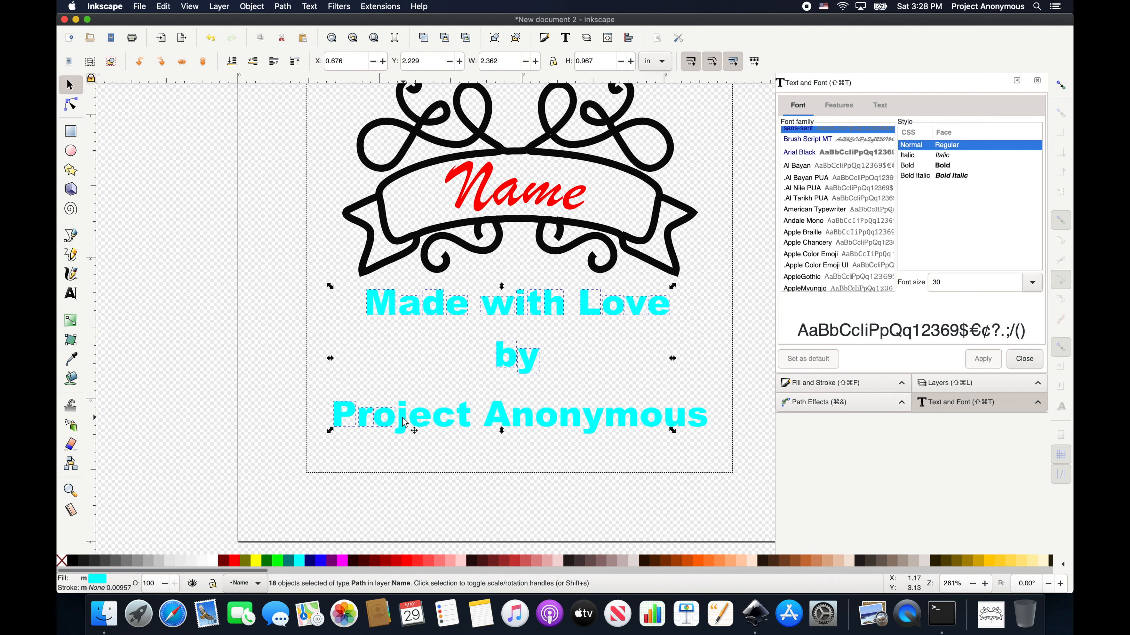
pyautogui.keyDown('shift'); pyautogui.click(410, 413); pyautogui.keyUp('shift')
pyautogui.keyDown('shift'); pyautogui.click(429, 421); pyautogui.keyUp('shift')
pyautogui.keyDown('shift'); pyautogui.click(447, 423); pyautogui.keyUp('shift')
pyautogui.keyDown('shift'); pyautogui.click(465, 413); pyautogui.keyUp('shift')
pyautogui.keyDown('shift'); pyautogui.click(498, 419); pyautogui.keyUp('shift')
pyautogui.keyDown('shift'); pyautogui.click(539, 423); pyautogui.keyUp('shift')
pyautogui.keyDown('shift'); pyautogui.click(547, 423); pyautogui.keyUp('shift')
pyautogui.keyDown('shift'); pyautogui.click(571, 425); pyautogui.keyUp('shift')
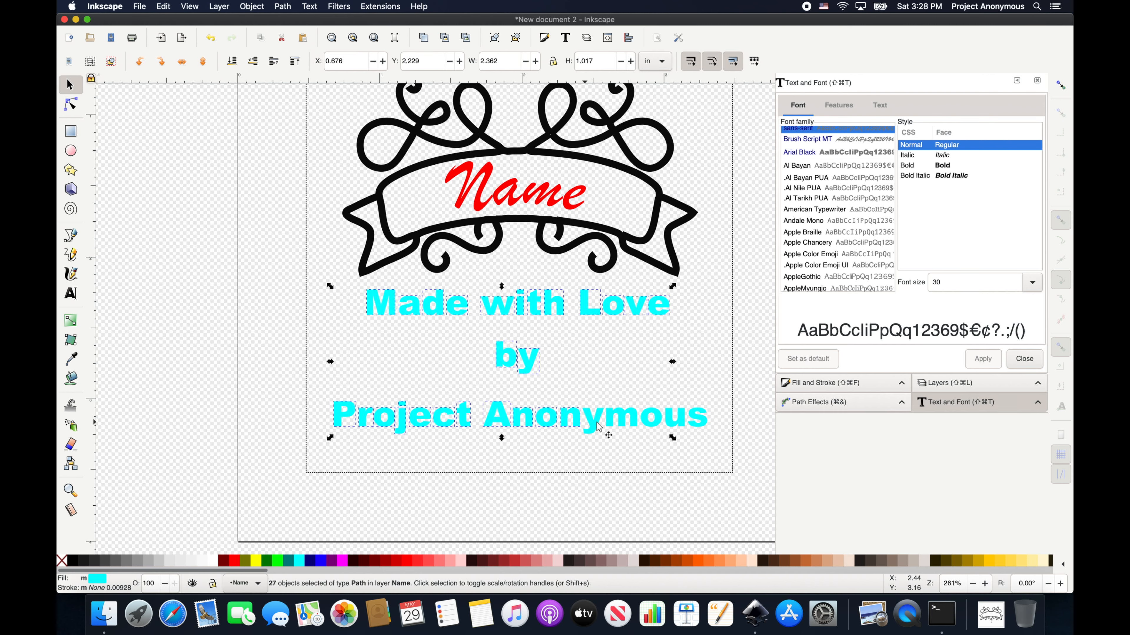
pyautogui.keyDown('shift'); pyautogui.click(598, 428); pyautogui.keyUp('shift')
pyautogui.keyDown('shift'); pyautogui.click(620, 425); pyautogui.keyUp('shift')
pyautogui.keyDown('shift'); pyautogui.click(652, 425); pyautogui.keyUp('shift')
pyautogui.keyDown('shift'); pyautogui.click(674, 426); pyautogui.keyUp('shift')
pyautogui.keyDown('shift'); pyautogui.click(698, 427); pyautogui.keyUp('shift')
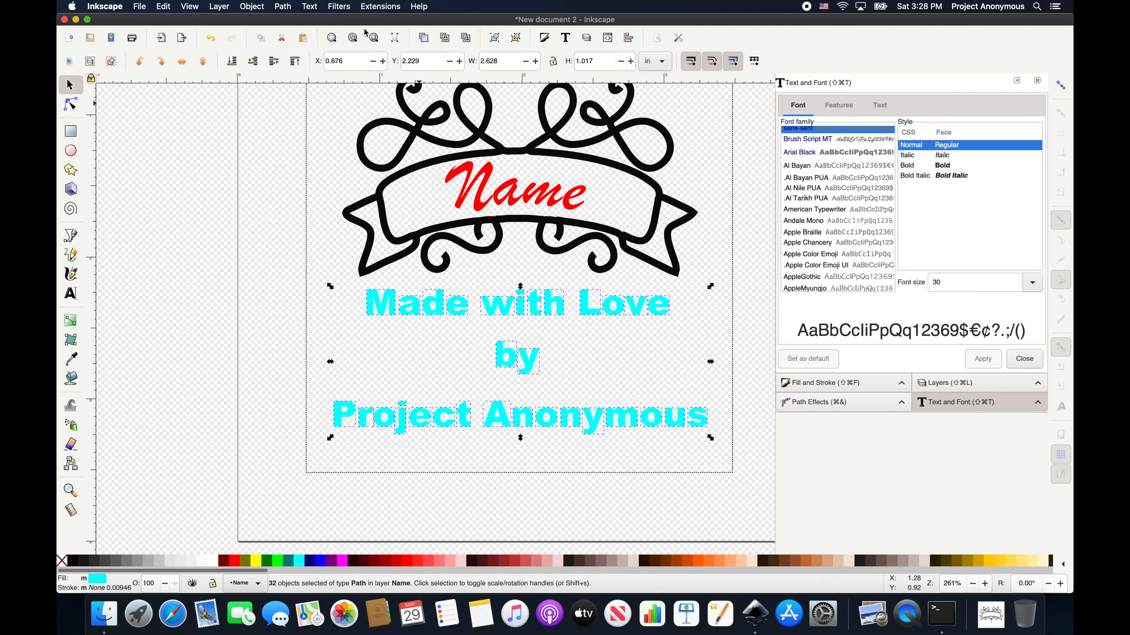
# Re-stack the selected letters in their order of selection with Ink/Stitch
pyautogui.click(373, 8)
pyautogui.moveTo(399, 127)
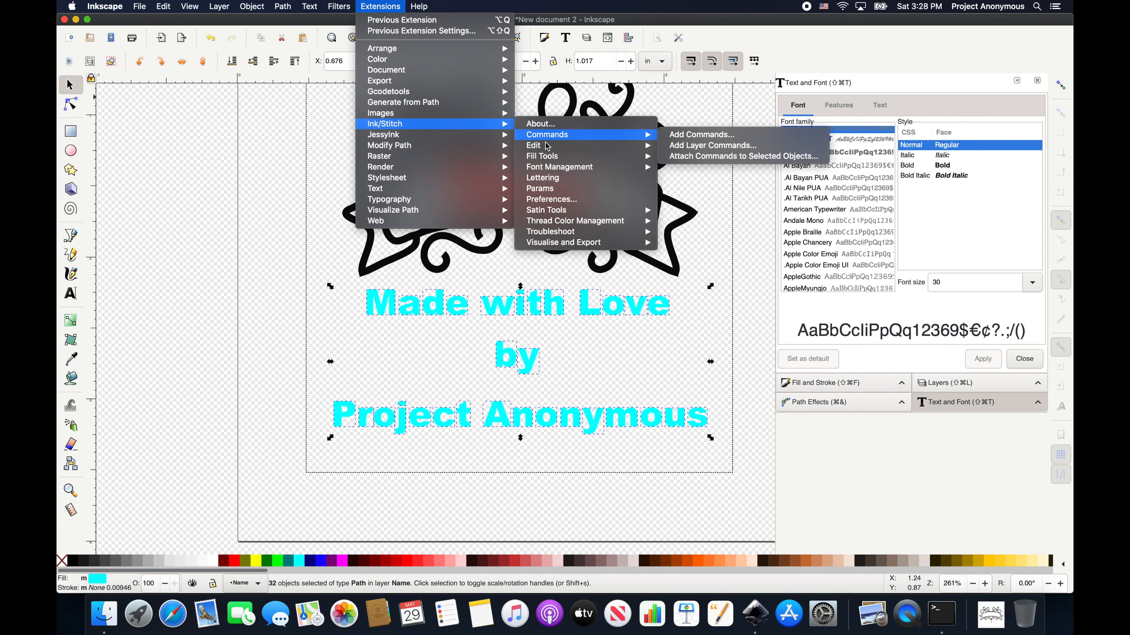
pyautogui.moveTo(551, 146)
pyautogui.click(703, 157)
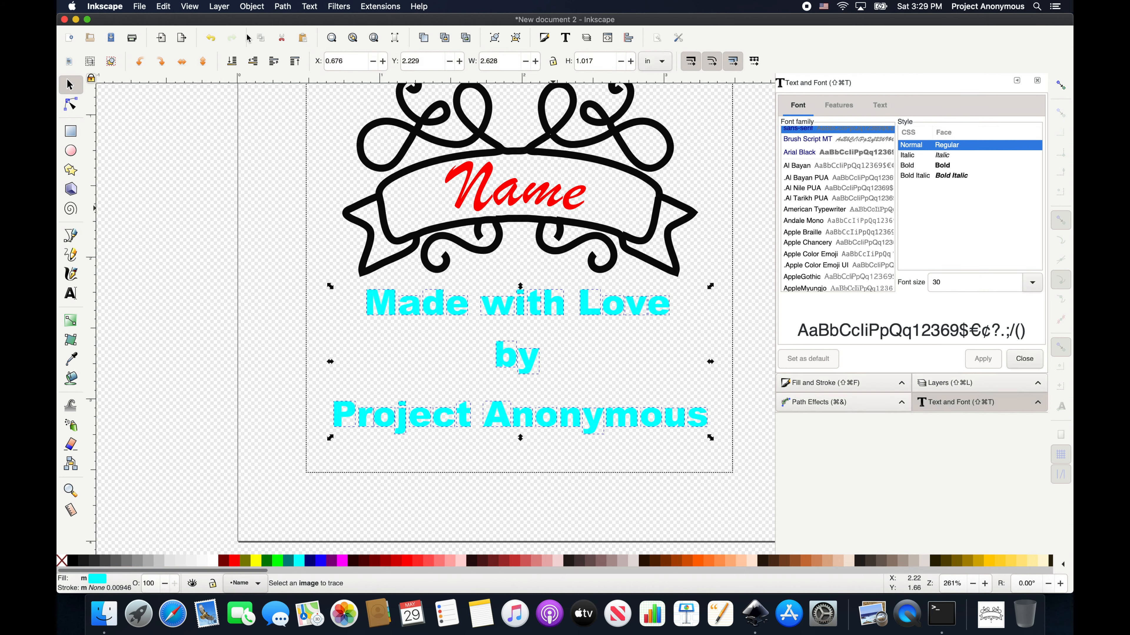
# Apply Ink/Stitch Params to the lettering with automatically routed fill, 3.0 mm maximum stitch length and 0.25 mm row spacing
pyautogui.click(374, 6)
pyautogui.moveTo(396, 125)
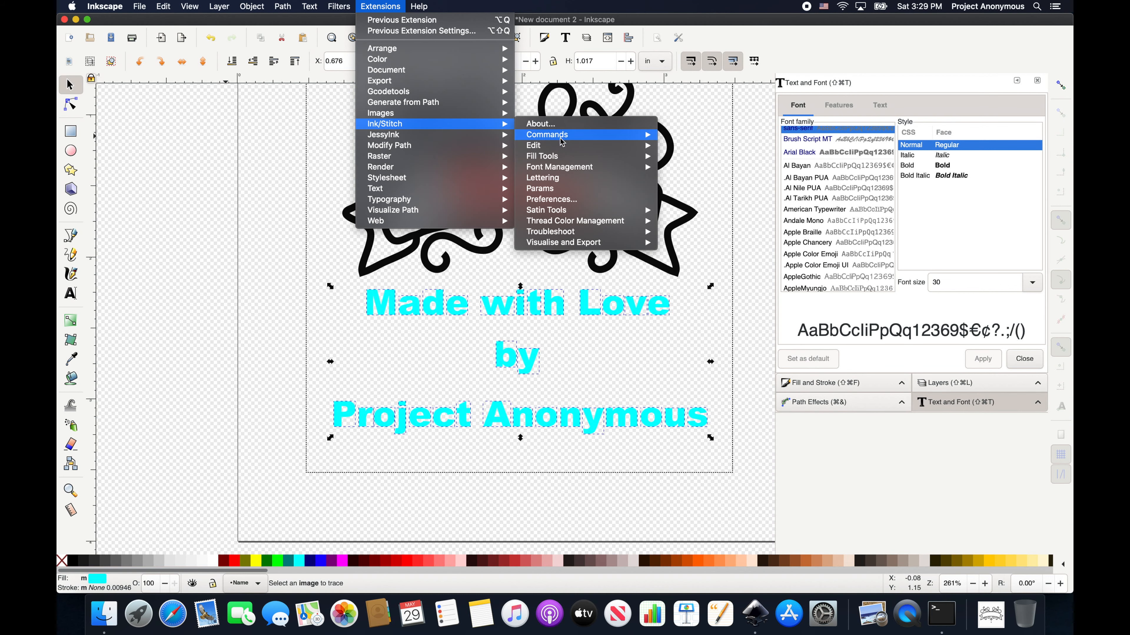
pyautogui.click(571, 200)
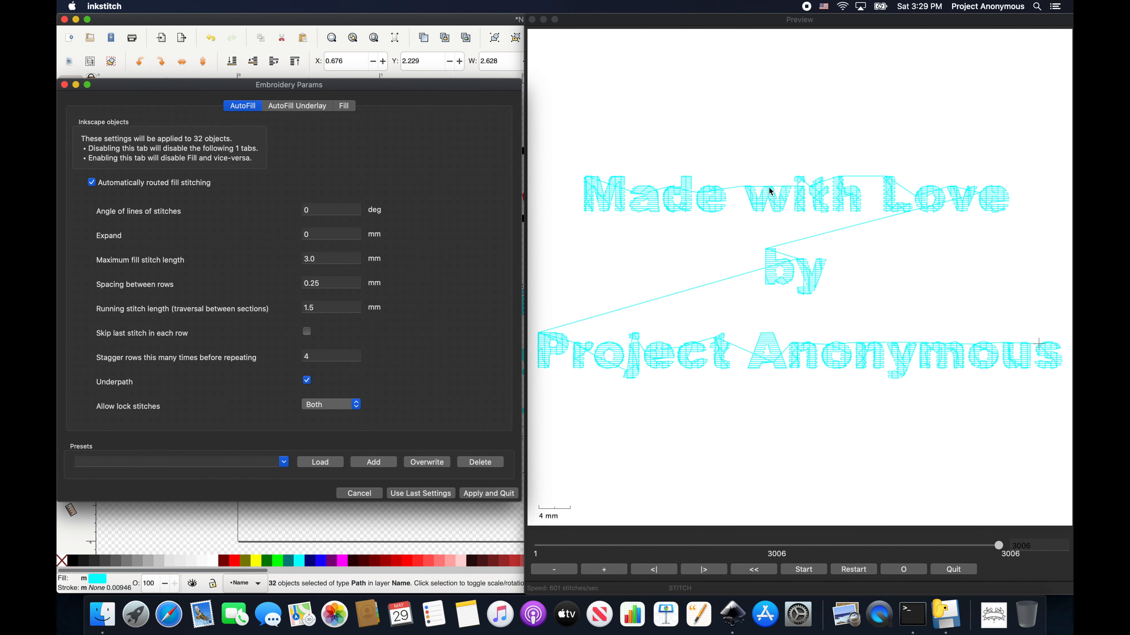
pyautogui.click(486, 495)
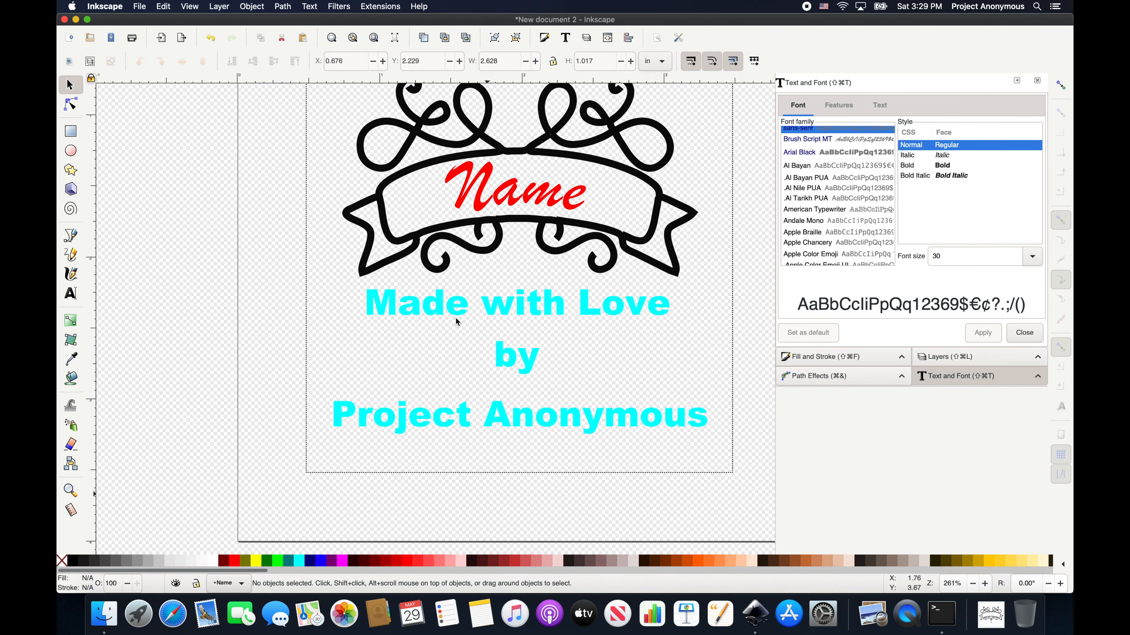
# Set the stroke of the border rectangle around the label design to green and deselect it
pyautogui.press('super+a')
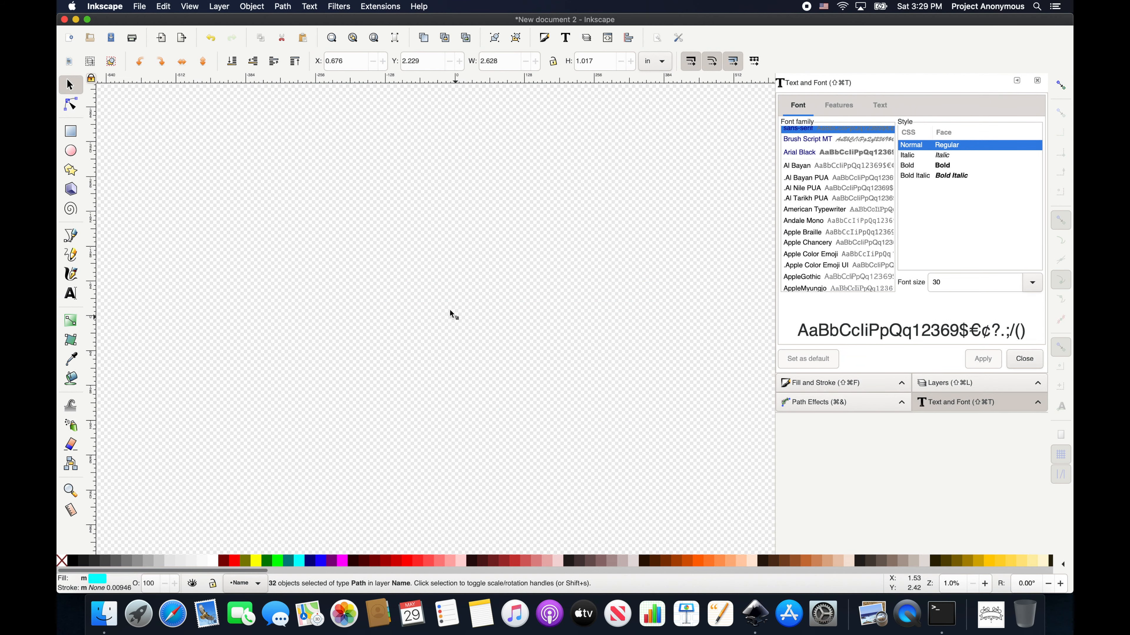
pyautogui.scroll(3, 461, 320)
pyautogui.scroll(3, 460, 319)
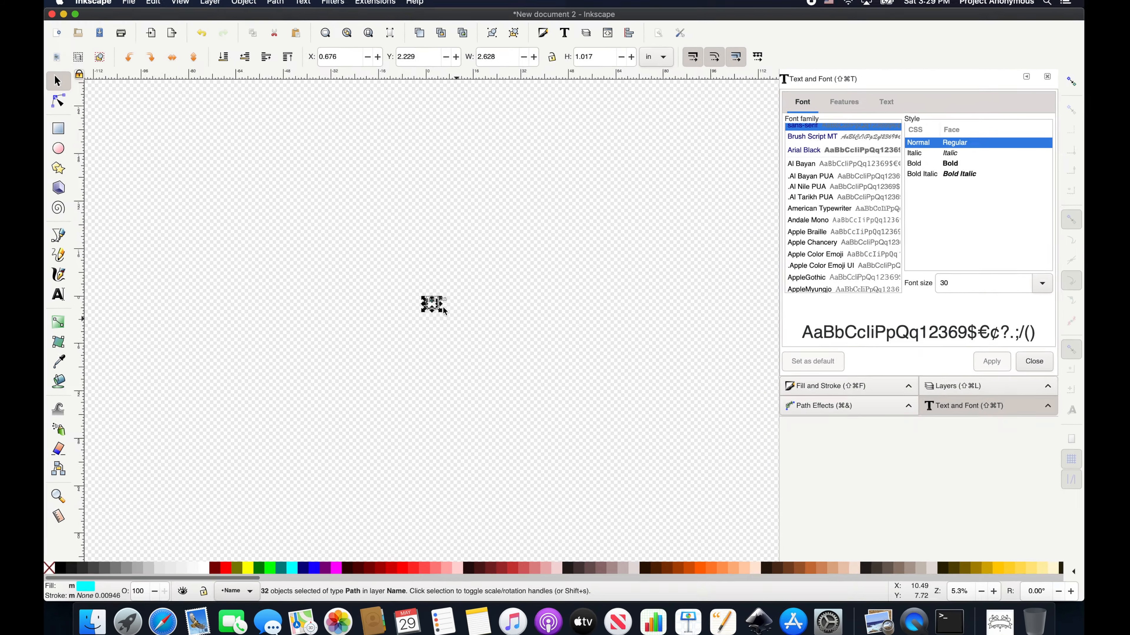
pyautogui.scroll(2, 424, 294)
pyautogui.scroll(3, 425, 297)
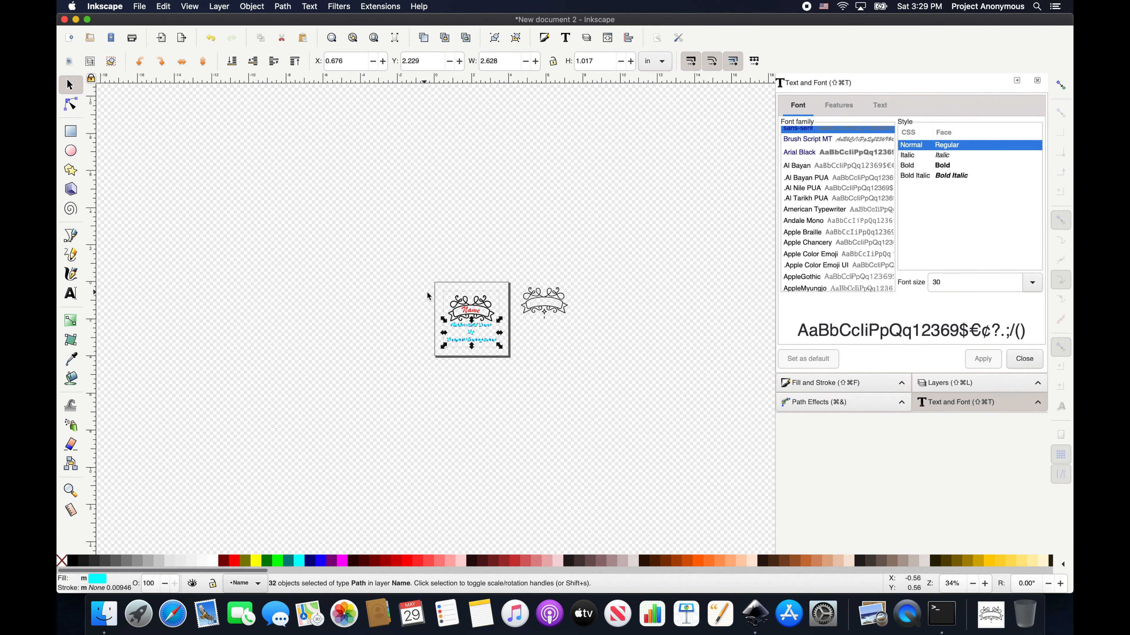
pyautogui.scroll(3, 463, 310)
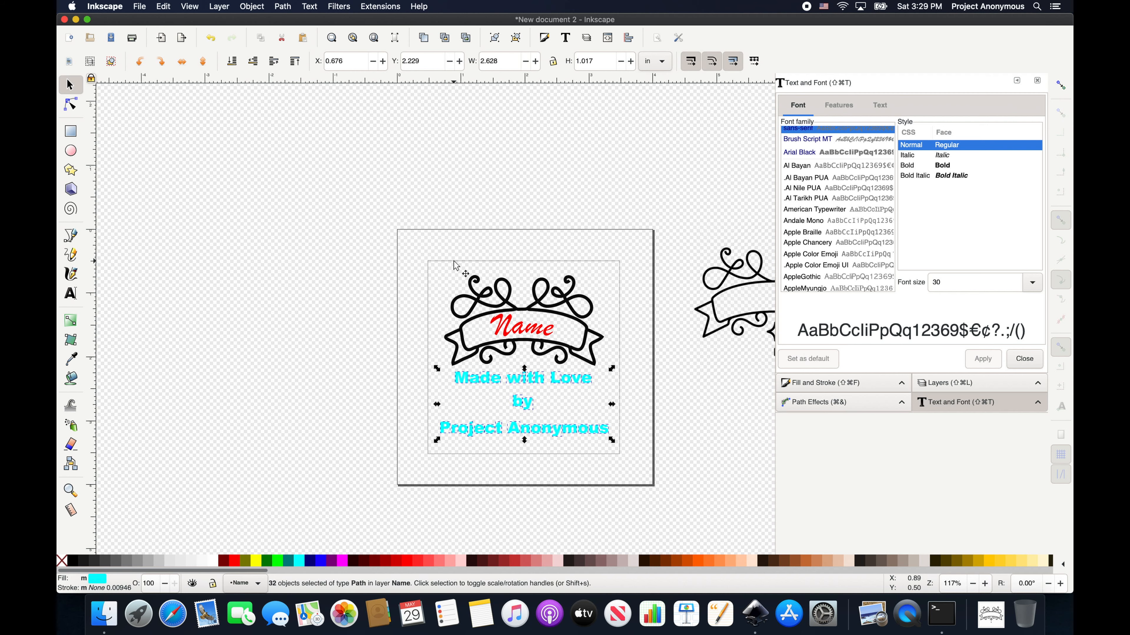
pyautogui.click(454, 262)
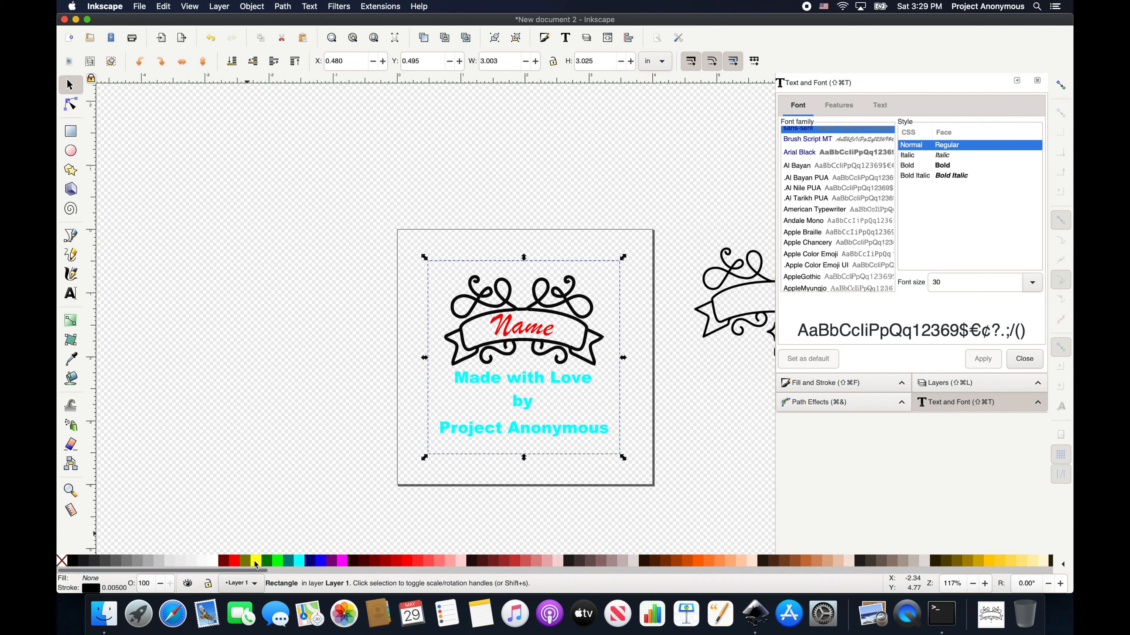
pyautogui.keyDown('shift'); pyautogui.click(266, 563); pyautogui.keyUp('shift')
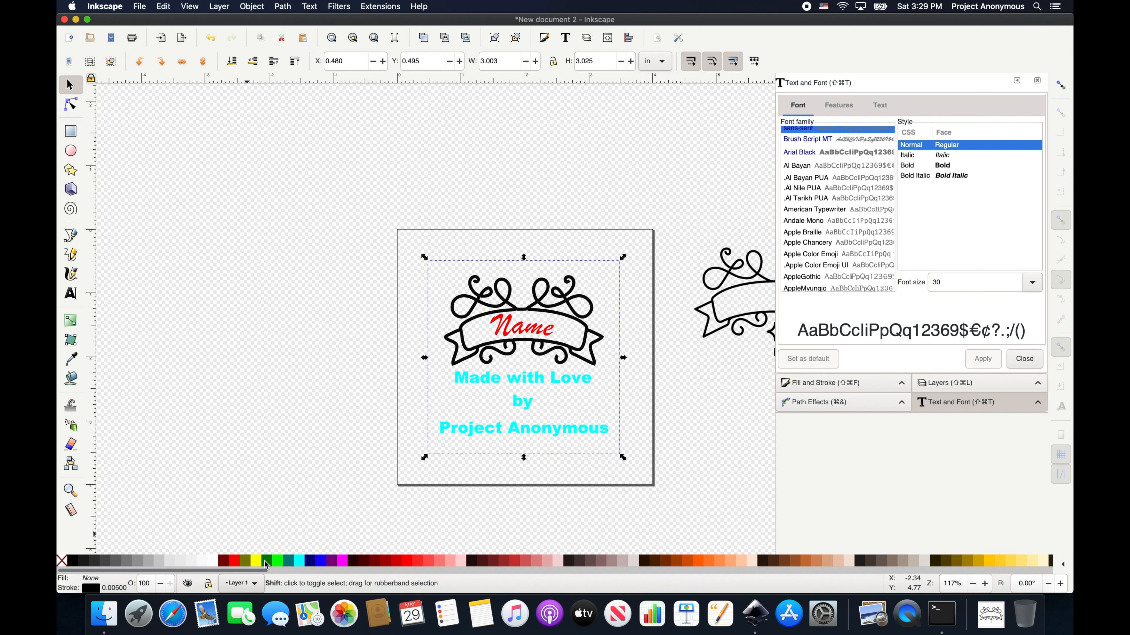
pyautogui.click(317, 275)
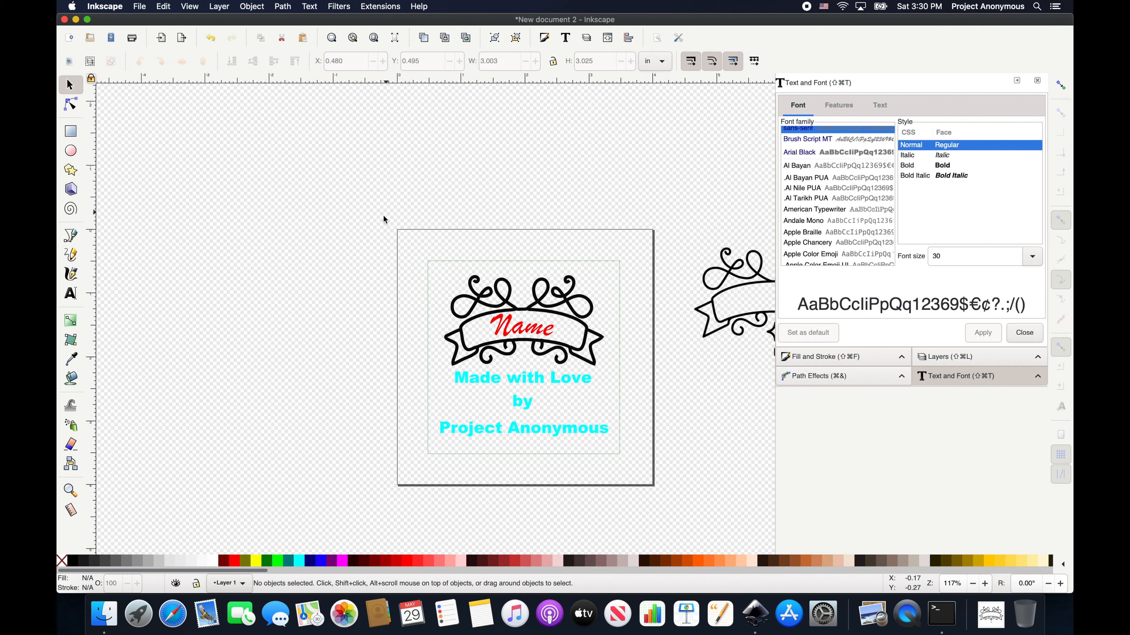
# Select the whole label with its border and simulate its stitching in Ink/Stitch, jumping to stitch 6414
pyautogui.moveTo(382, 233); pyautogui.dragTo(647, 478)
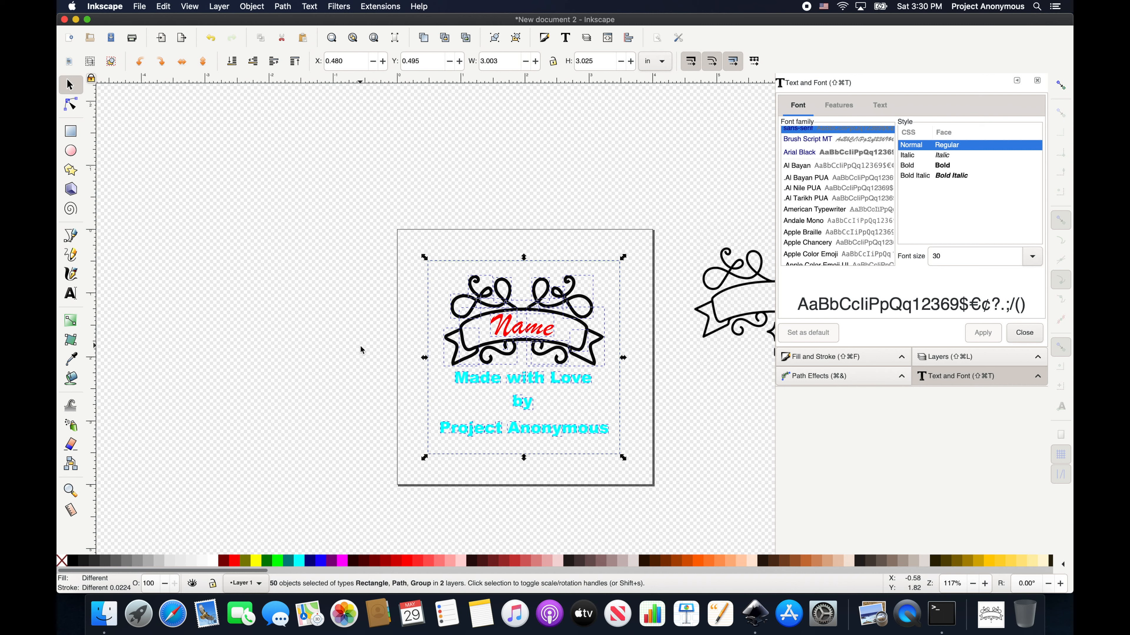
pyautogui.click(385, 7)
pyautogui.moveTo(407, 129)
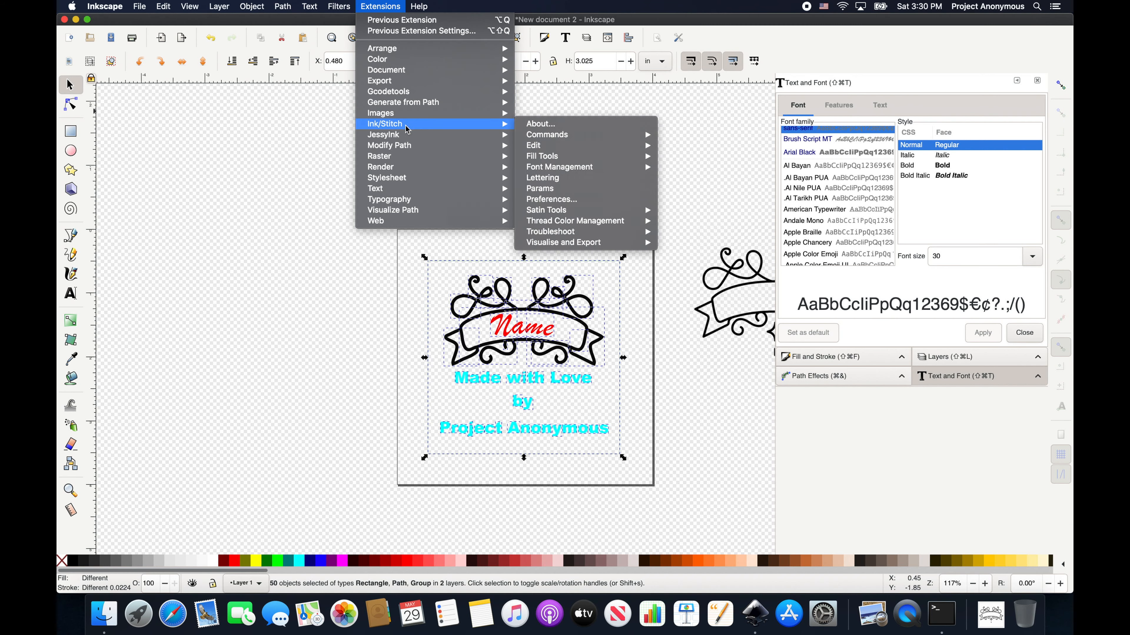
pyautogui.click(690, 263)
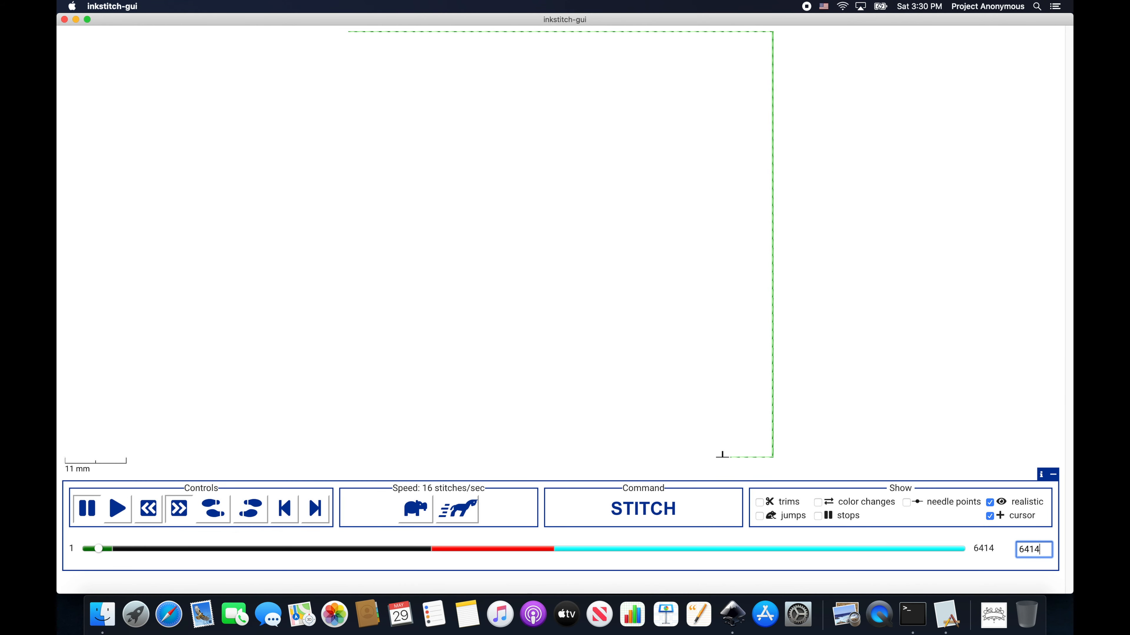
pyautogui.press('Return')
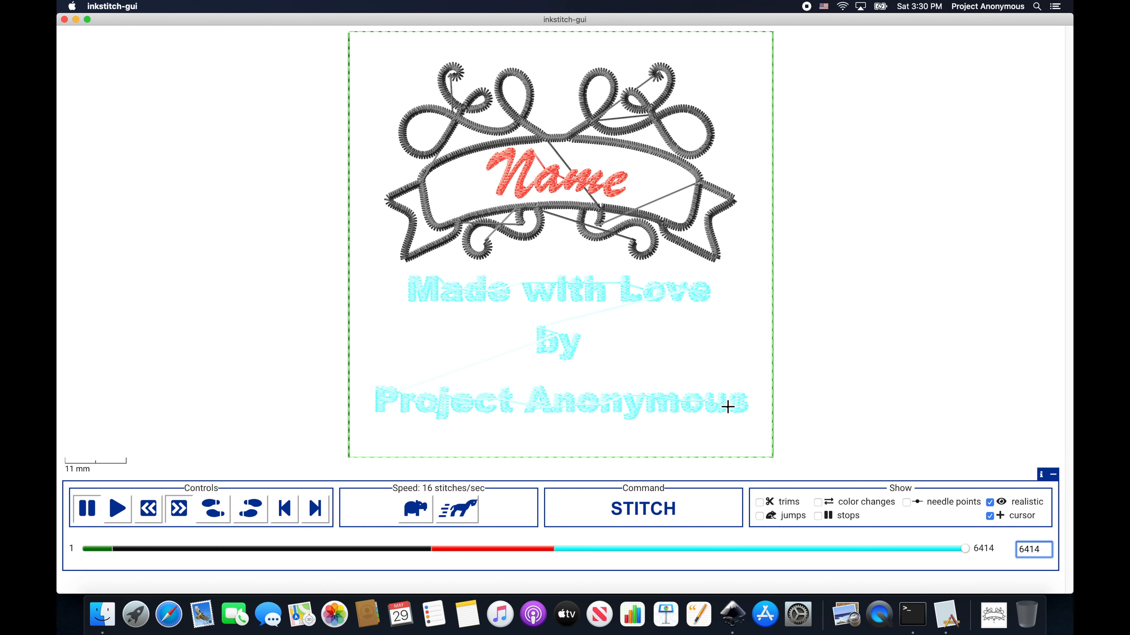